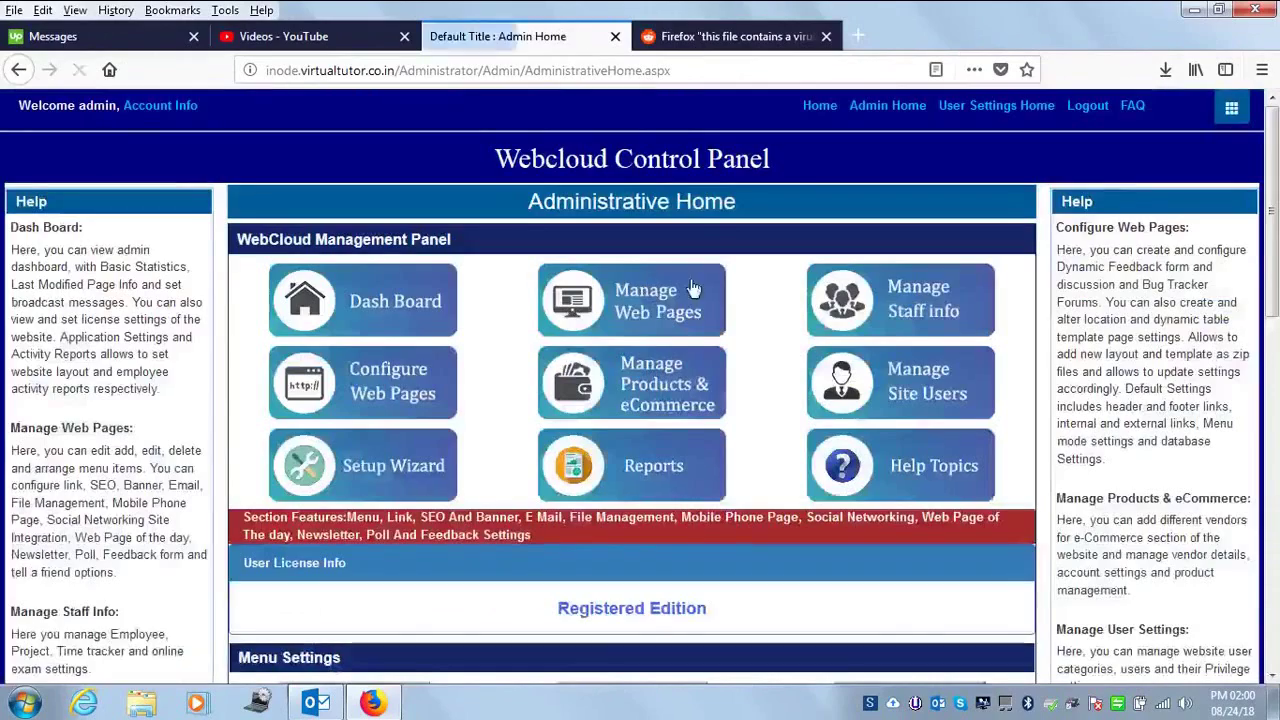
Open the Email Settings page and examine the full Mail Server URL.
{"action": "left_click_drag", "start_coordinate": [1270, 228], "coordinate": [1260, 412]}
{"action": "left_click", "coordinate": [326, 485]}
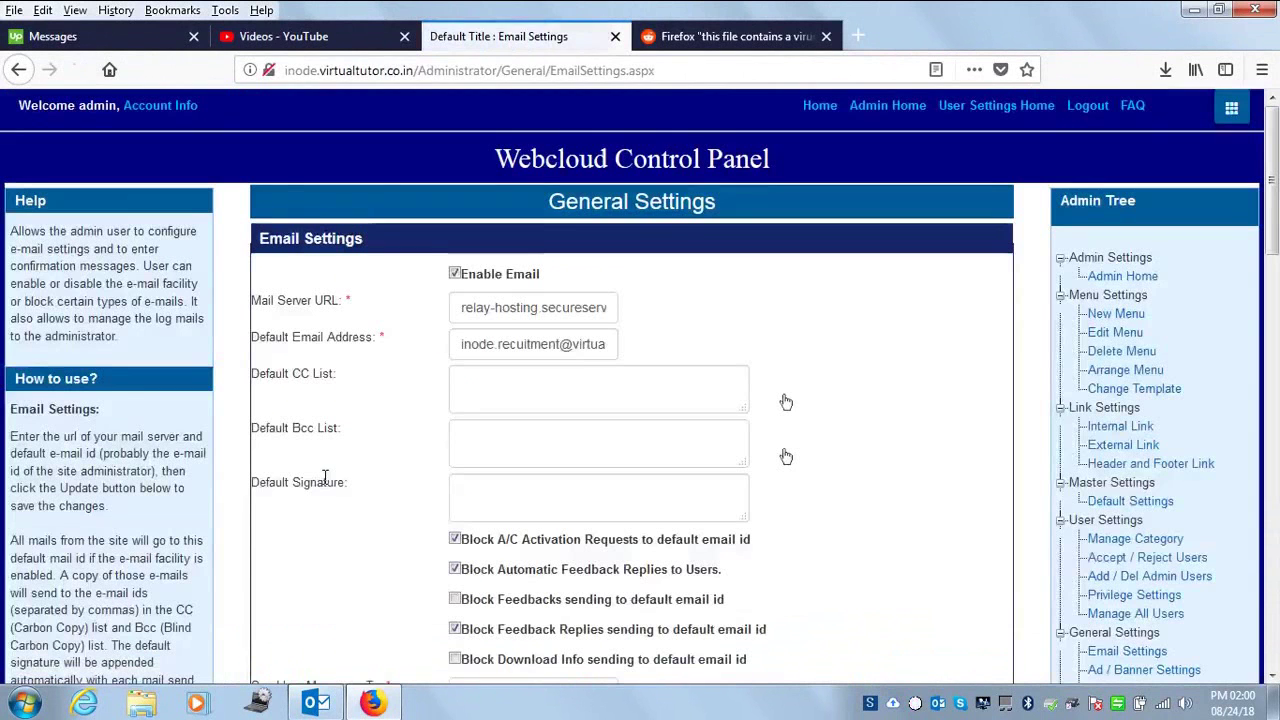
{"action": "left_click", "coordinate": [551, 313]}
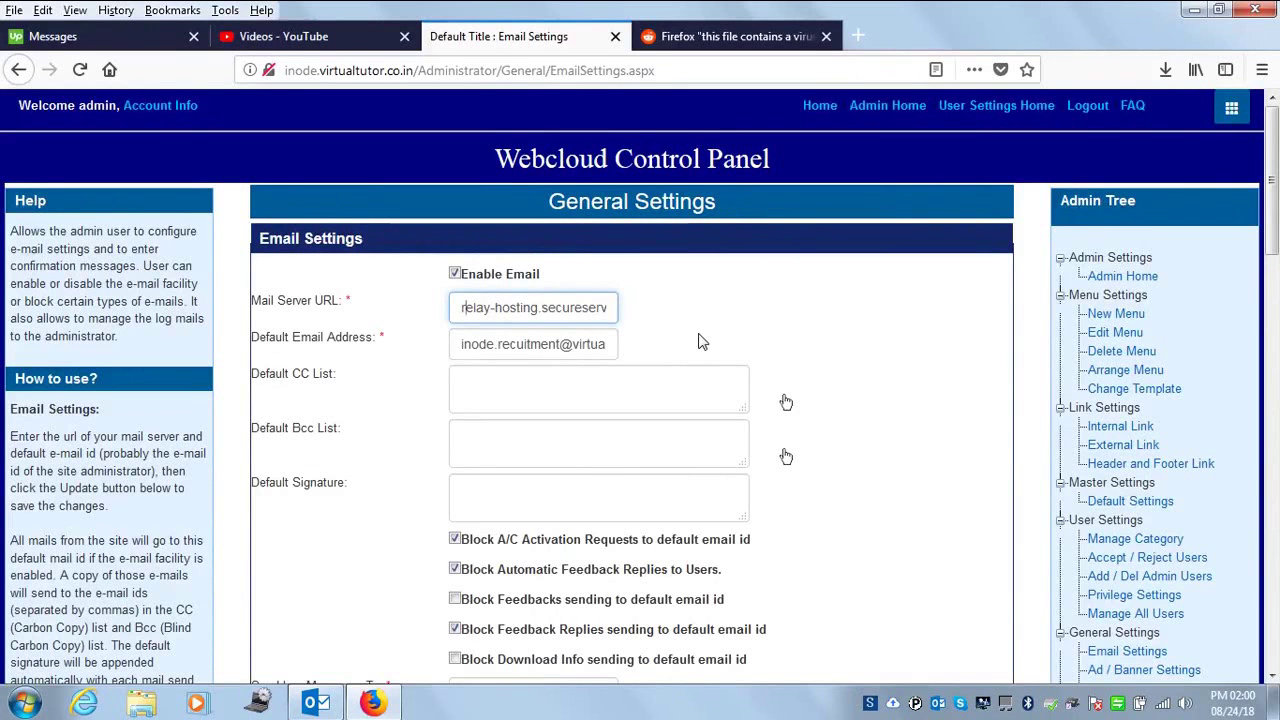
{"action": "key", "text": "End"}
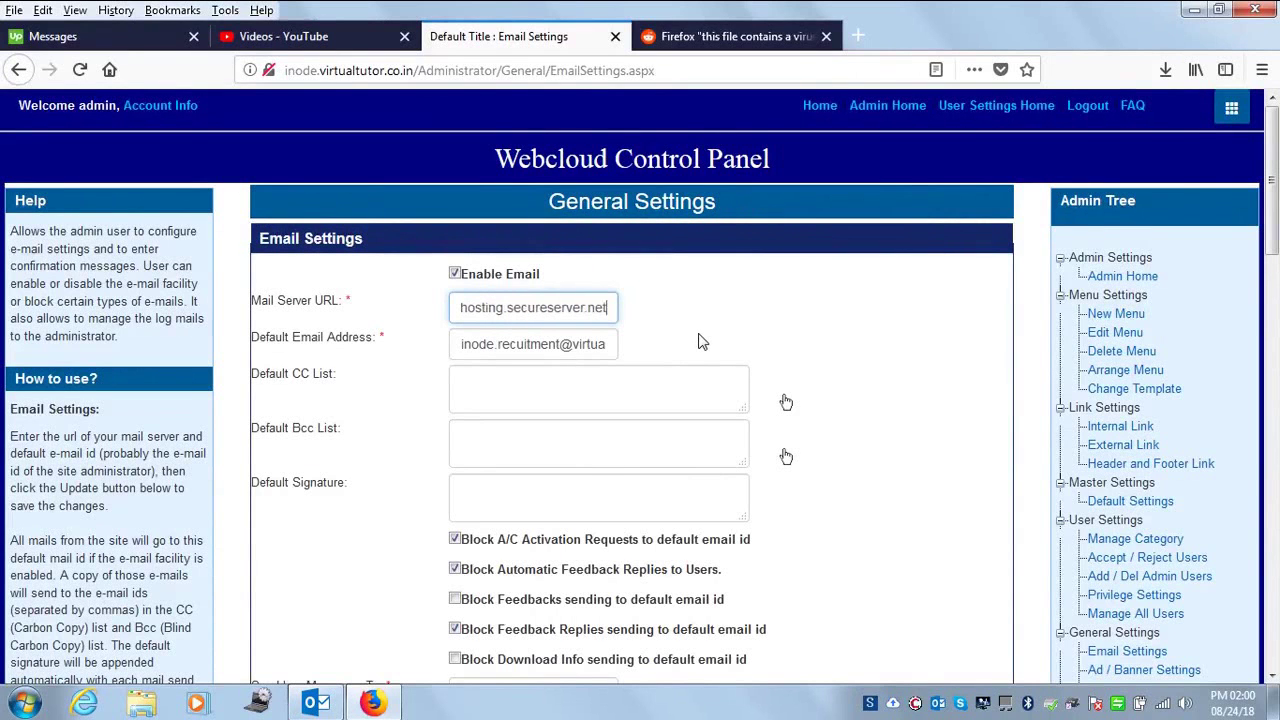
{"action": "key", "text": "Home"}
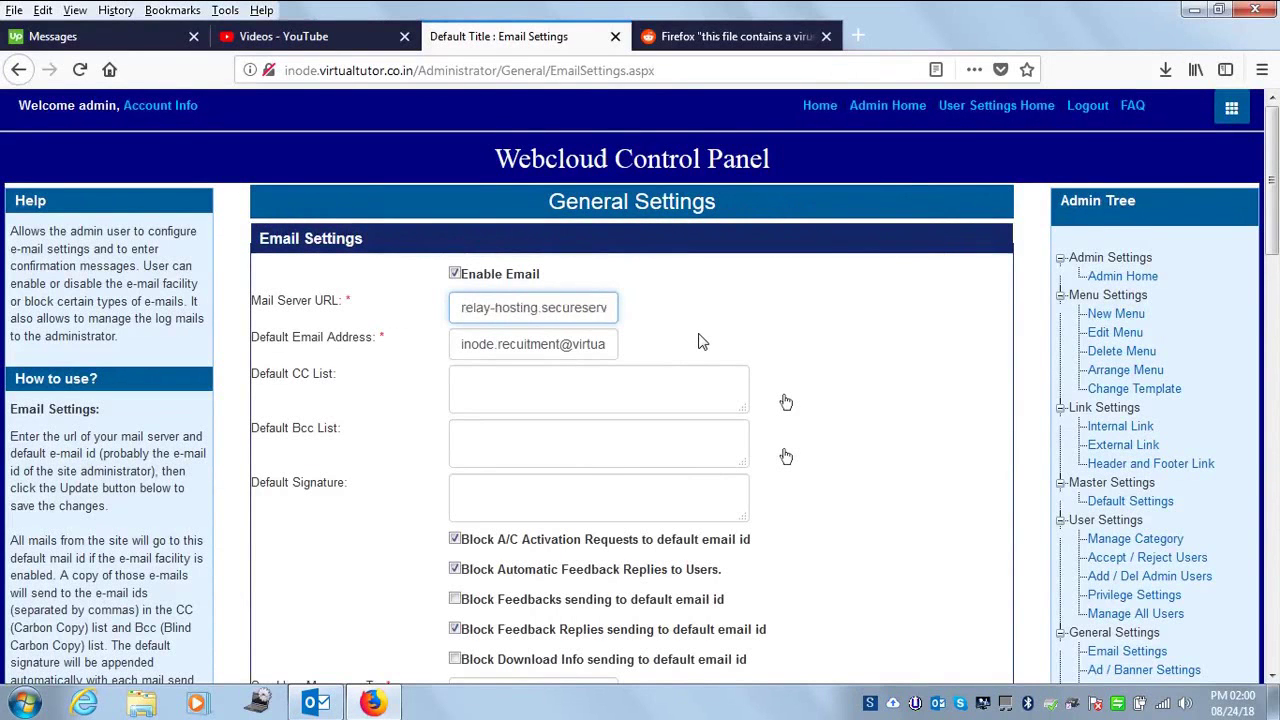
Examine the full Default Email Address and the remaining options on the Email Settings page.
{"action": "left_click", "coordinate": [484, 345]}
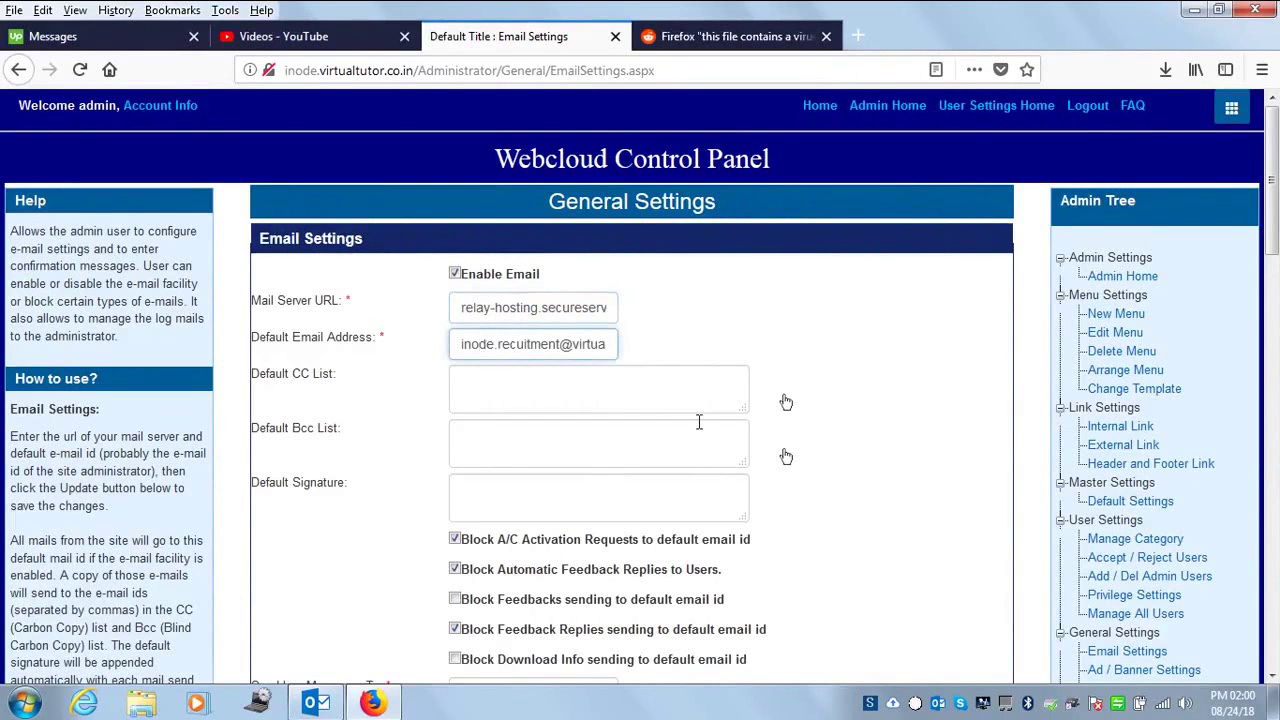
{"action": "key", "text": "Right"}
{"action": "key", "text": "Right"}
{"action": "key", "text": "Right"}
{"action": "key", "text": "Right"}
{"action": "key", "text": "Right"}
{"action": "key", "text": "Right"}
{"action": "key", "text": "Right"}
{"action": "key", "text": "Right"}
{"action": "key", "text": "Right"}
{"action": "key", "text": "Right"}
{"action": "key", "text": "Right"}
{"action": "key", "text": "Right"}
{"action": "key", "text": "Right"}
{"action": "key", "text": "Right"}
{"action": "key", "text": "Right"}
{"action": "key", "text": "Right"}
{"action": "key", "text": "Right"}
{"action": "key", "text": "Right"}
{"action": "key", "text": "Right"}
{"action": "key", "text": "Right"}
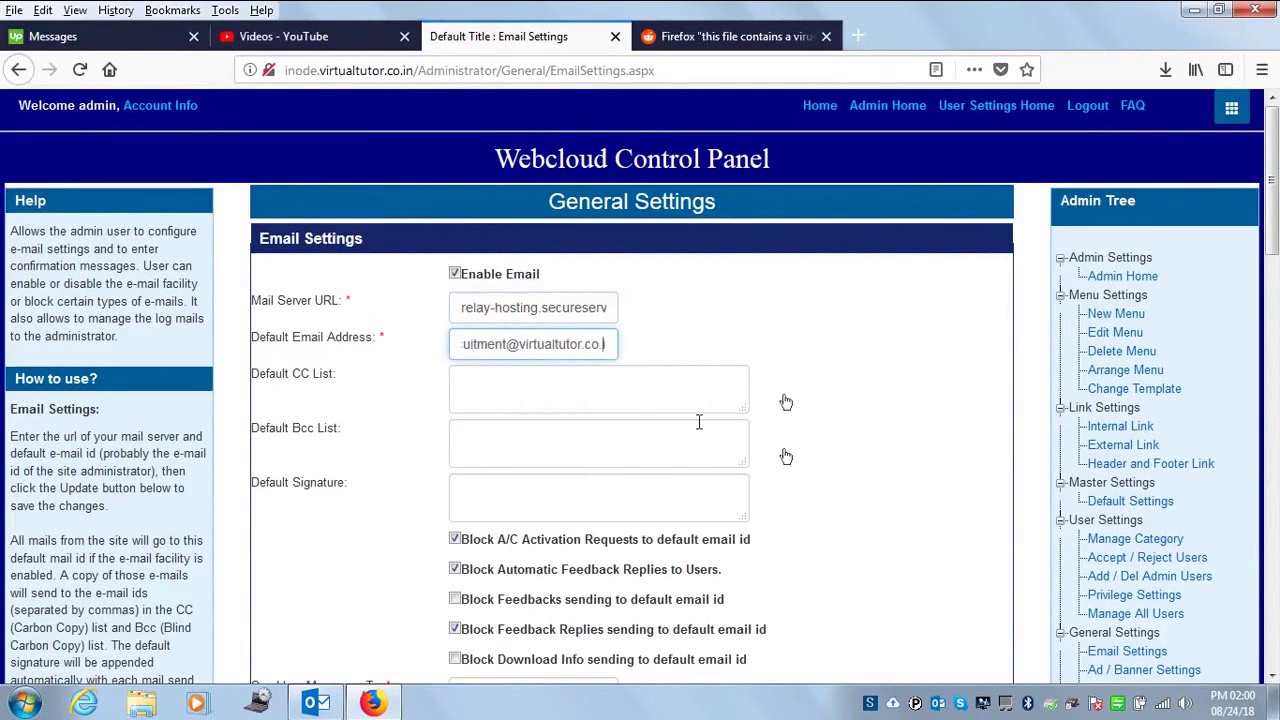
{"action": "key", "text": "Home"}
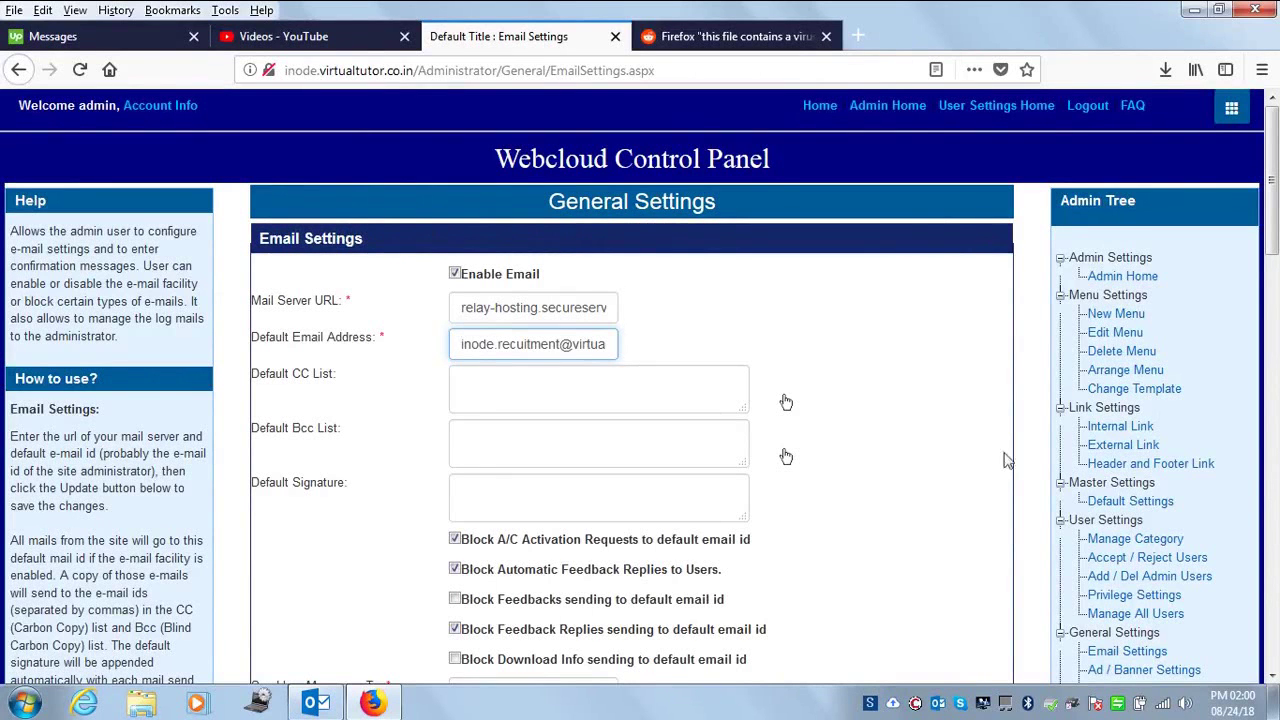
{"action": "scroll", "coordinate": [786, 400], "scroll_direction": "down", "scroll_amount": 20}
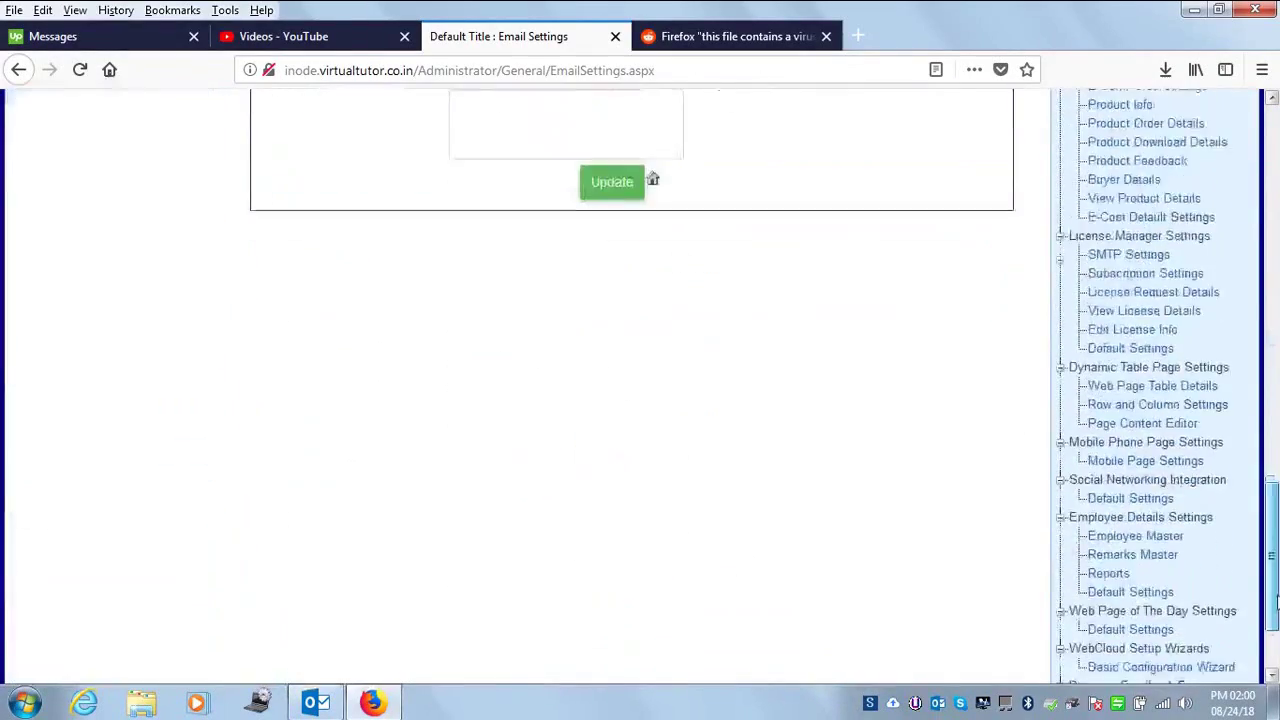
{"action": "scroll", "coordinate": [786, 400], "scroll_direction": "up", "scroll_amount": 20}
Return to the admin home and open the File Manager from the web page management section.
{"action": "left_click", "coordinate": [886, 105]}
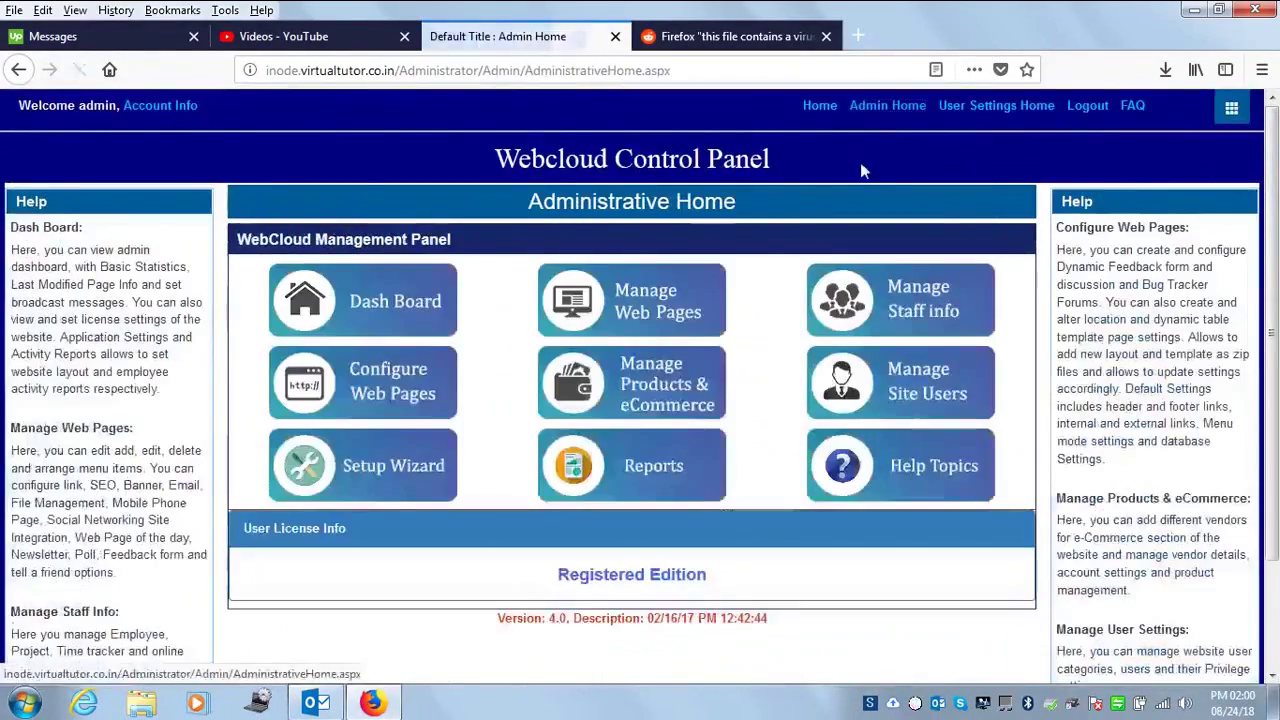
{"action": "left_click", "coordinate": [634, 303]}
{"action": "left_click_drag", "start_coordinate": [1272, 208], "coordinate": [1258, 443]}
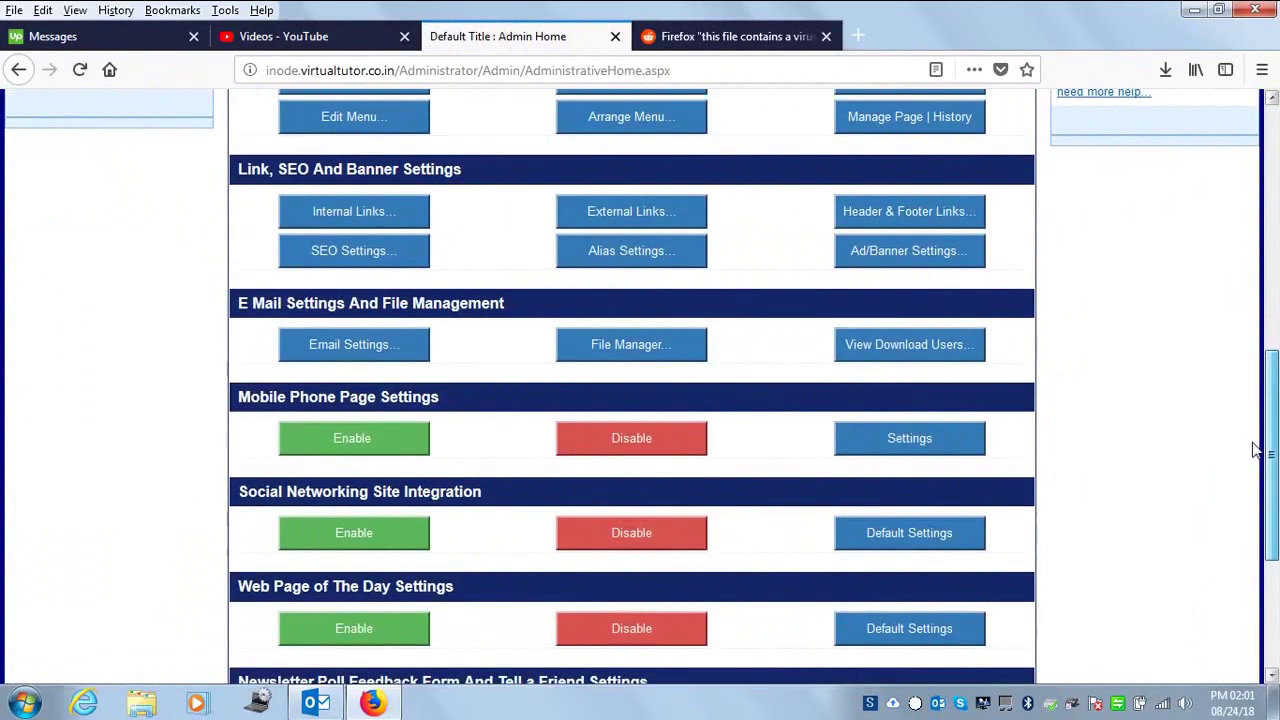
{"action": "left_click", "coordinate": [650, 356]}
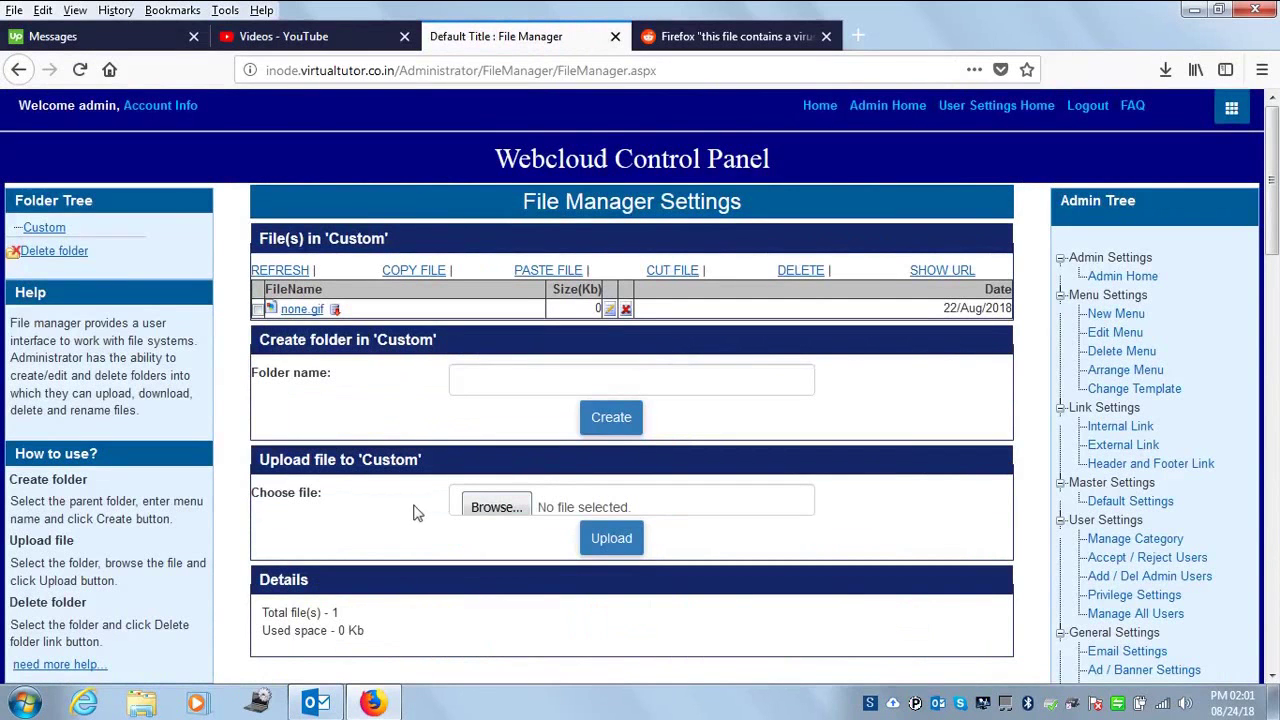
Create a folder named Home inside the Custom folder.
{"action": "left_click", "coordinate": [506, 381]}
{"action": "type", "text": "Home"}
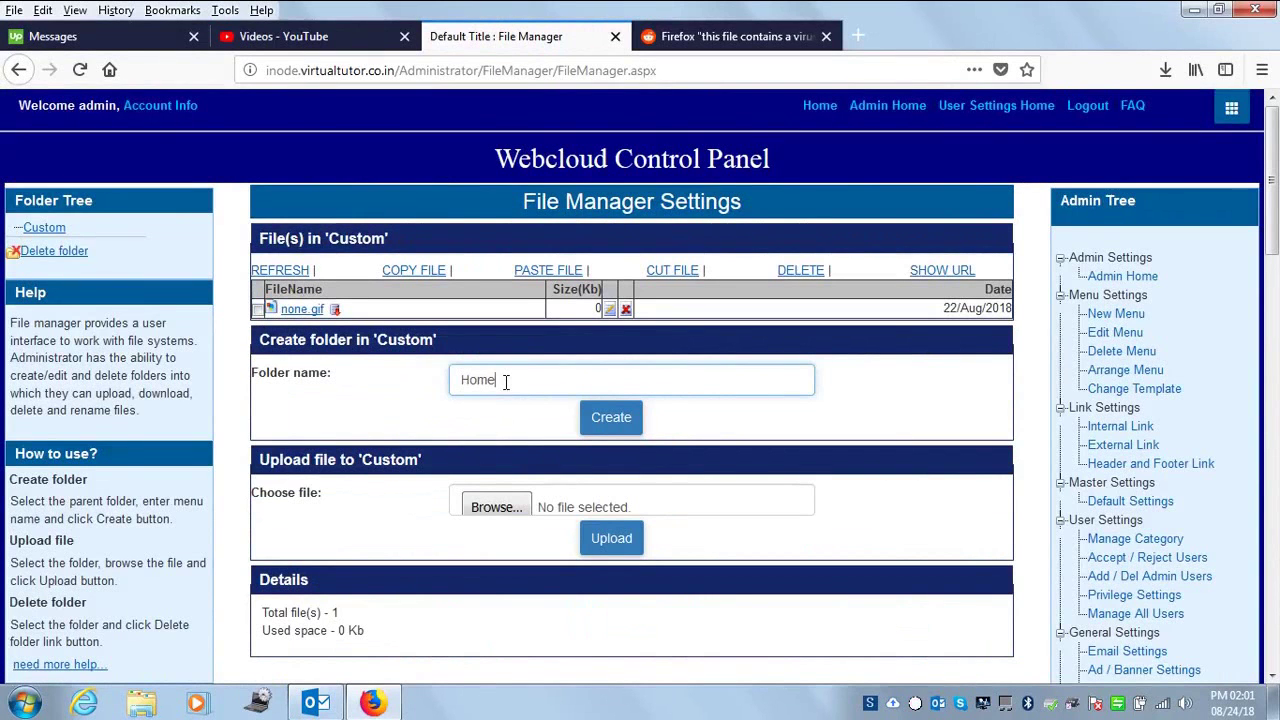
{"action": "left_click", "coordinate": [600, 427]}
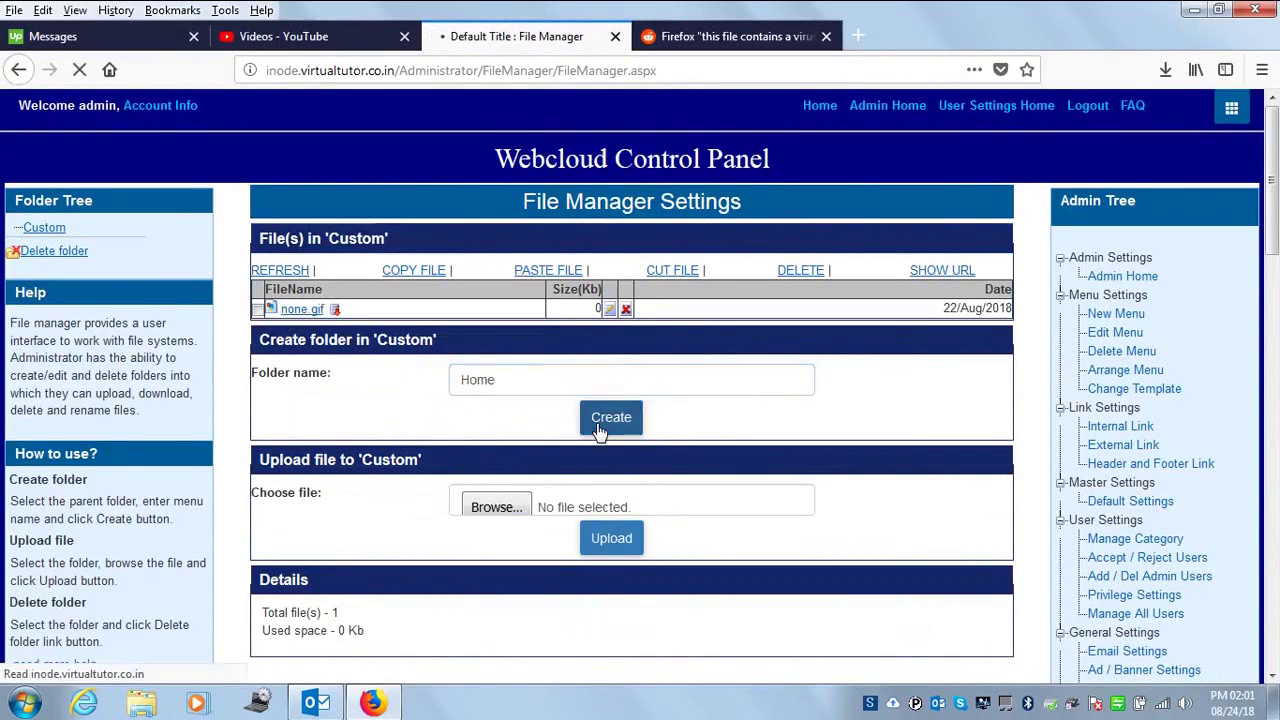
Upload SQL_Client_Connectity_Service.jpg from the Software folder on drive D: into the Home folder.
{"action": "left_click", "coordinate": [72, 247]}
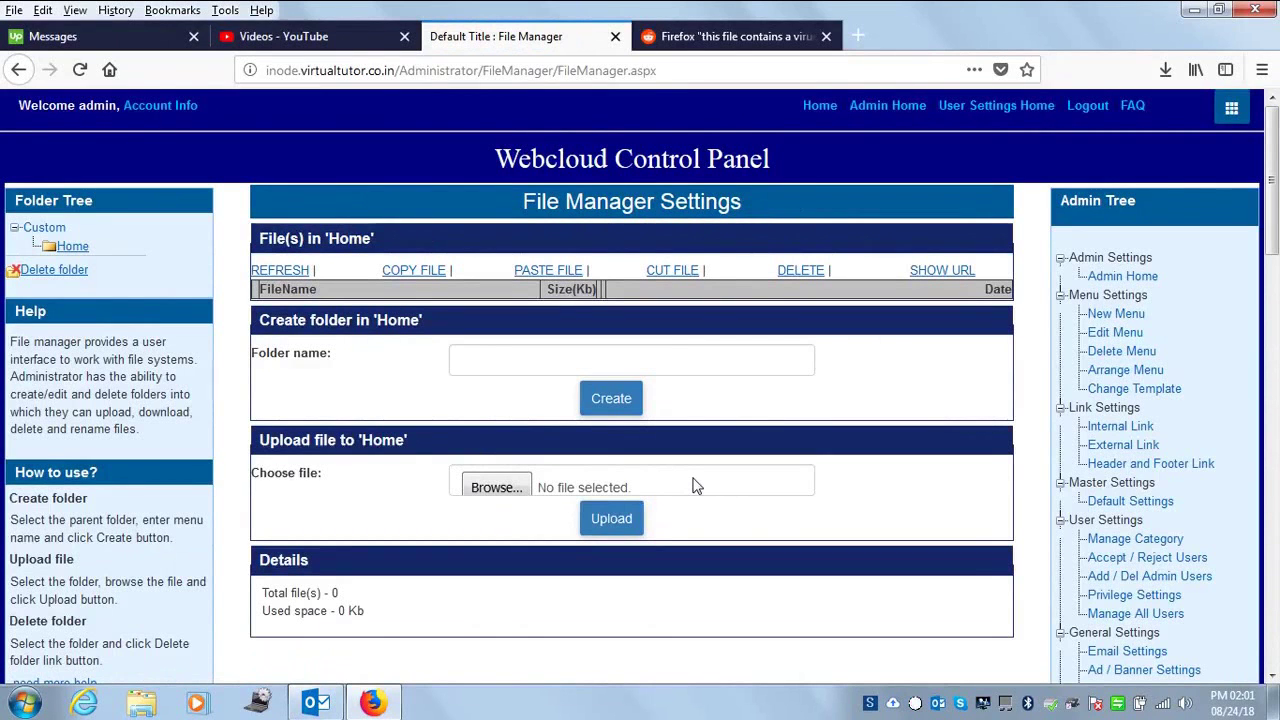
{"action": "left_click", "coordinate": [511, 493]}
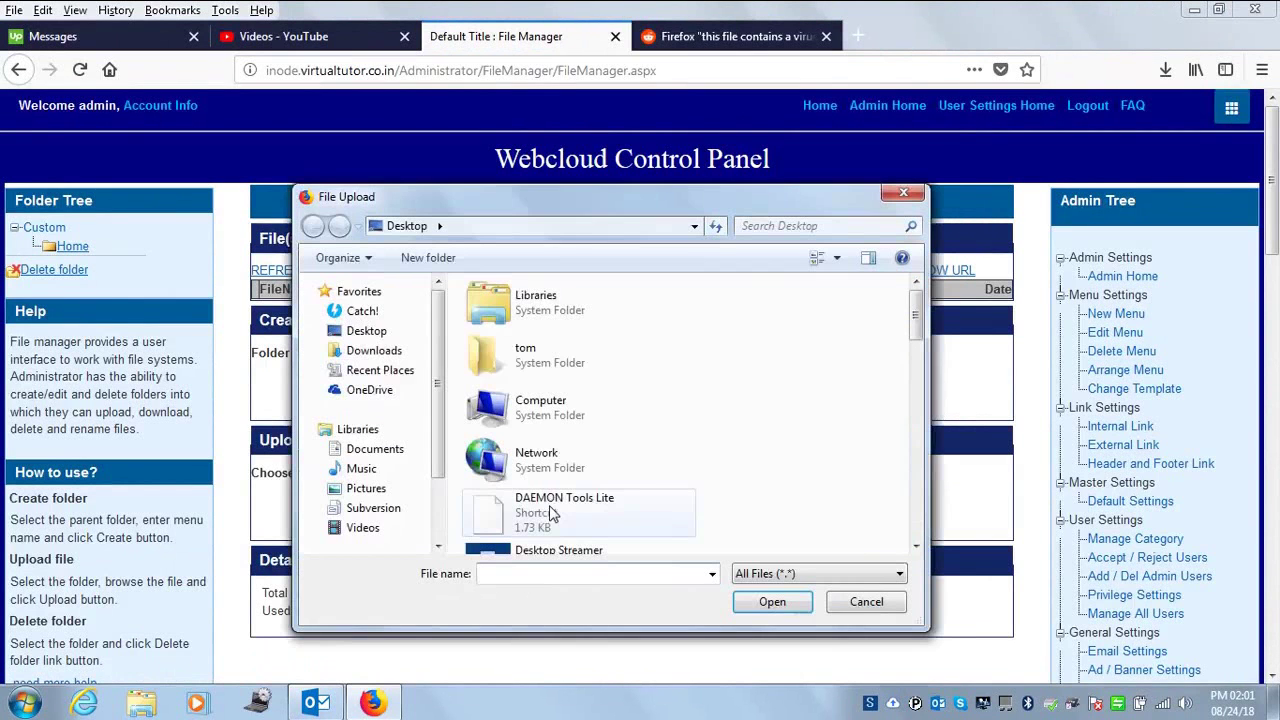
{"action": "scroll", "coordinate": [441, 430], "scroll_direction": "down", "scroll_amount": 2}
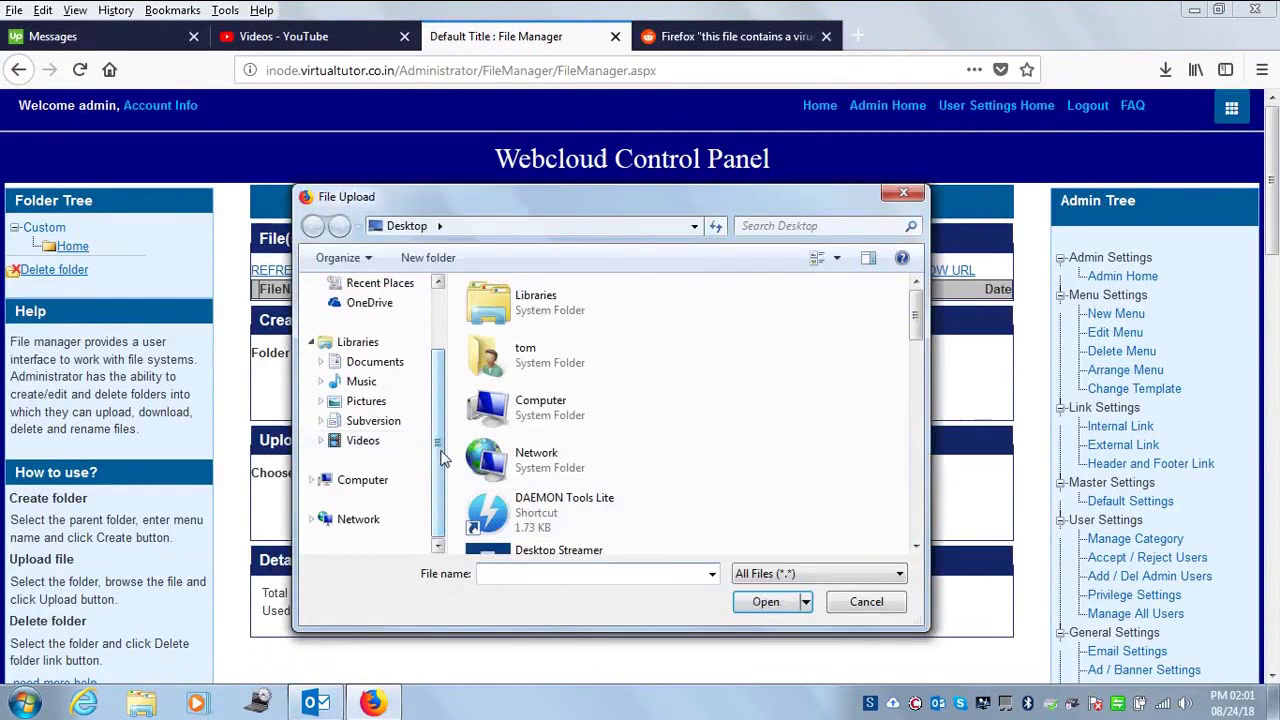
{"action": "left_click", "coordinate": [350, 479]}
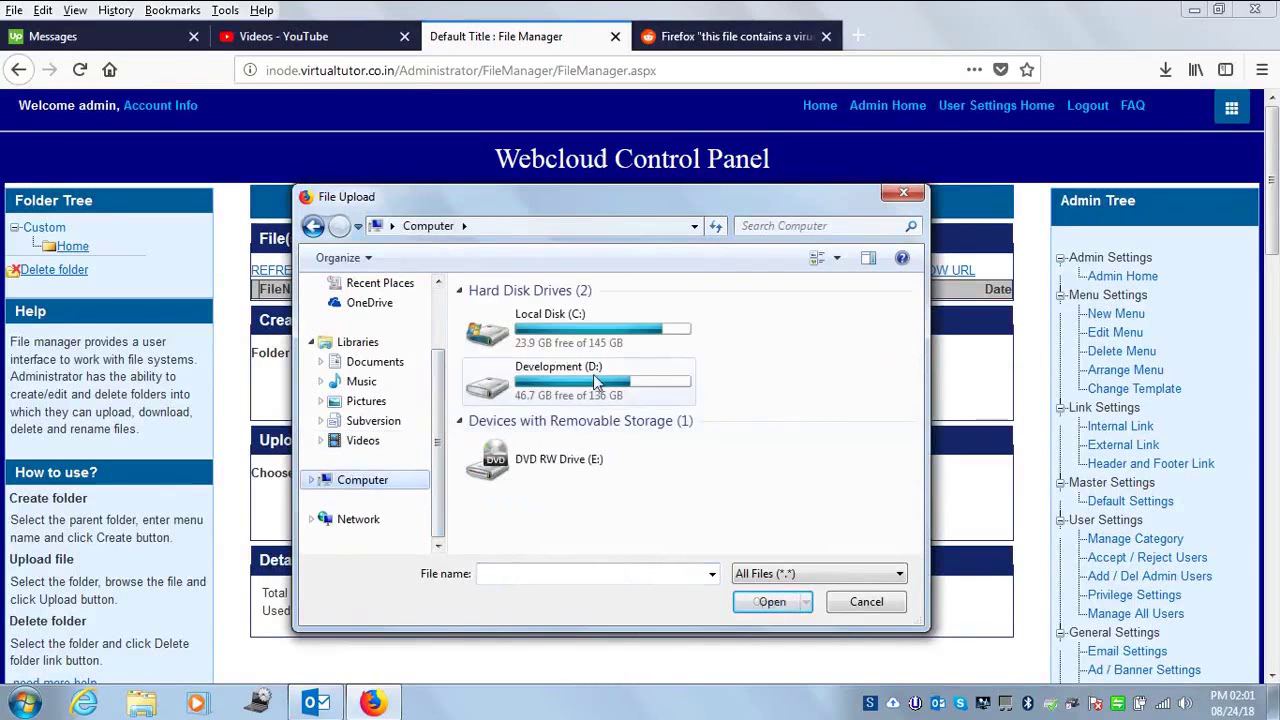
{"action": "double_click", "coordinate": [594, 378]}
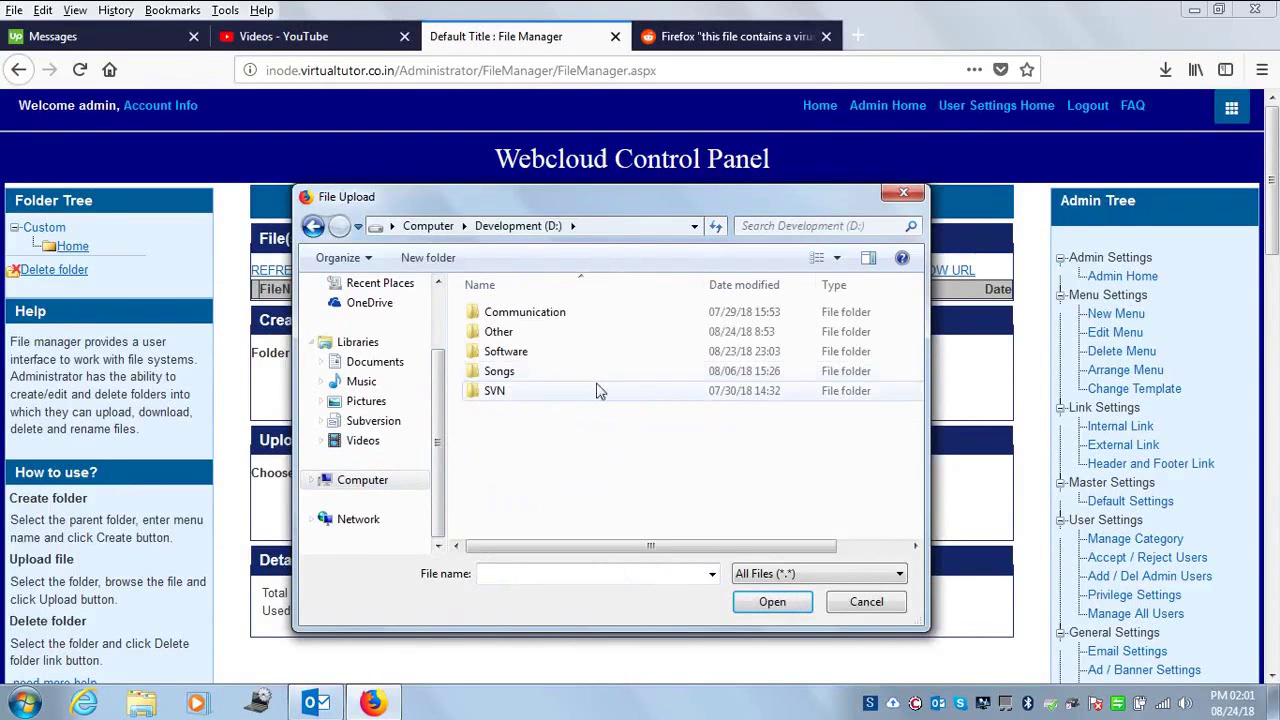
{"action": "double_click", "coordinate": [506, 352]}
{"action": "left_click_drag", "start_coordinate": [913, 418], "coordinate": [913, 478]}
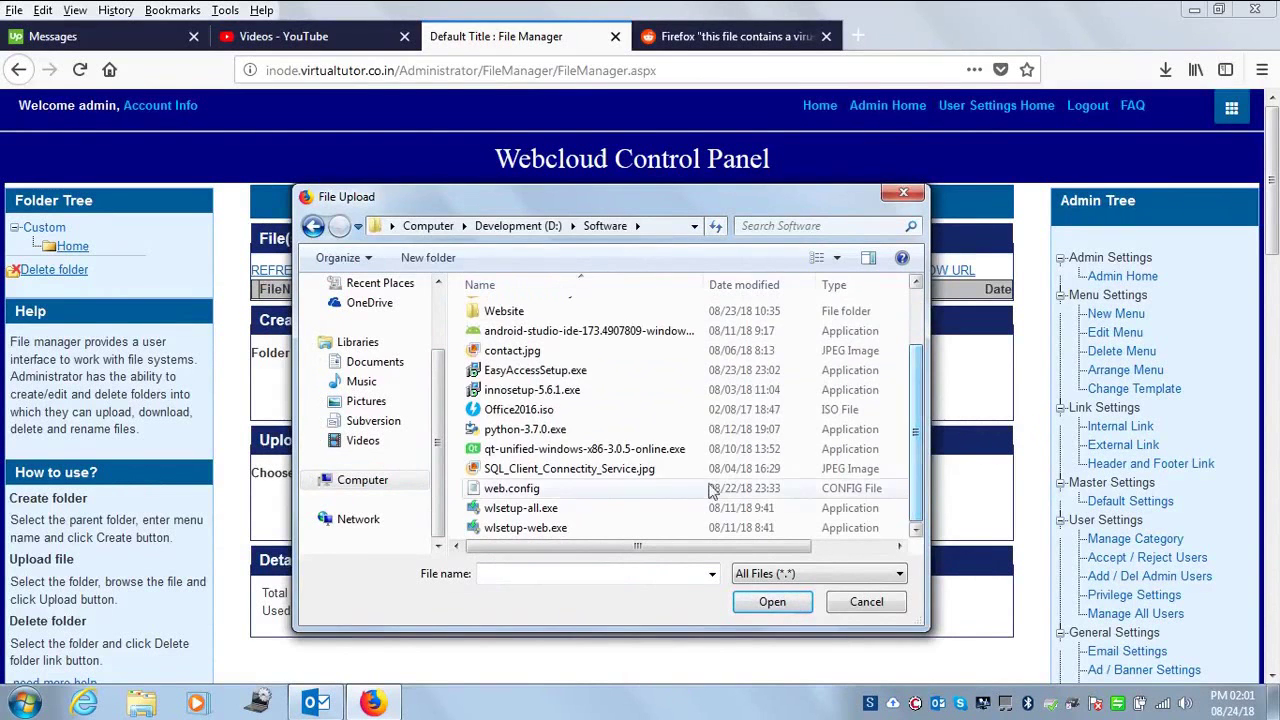
{"action": "double_click", "coordinate": [600, 468]}
{"action": "left_click", "coordinate": [608, 518]}
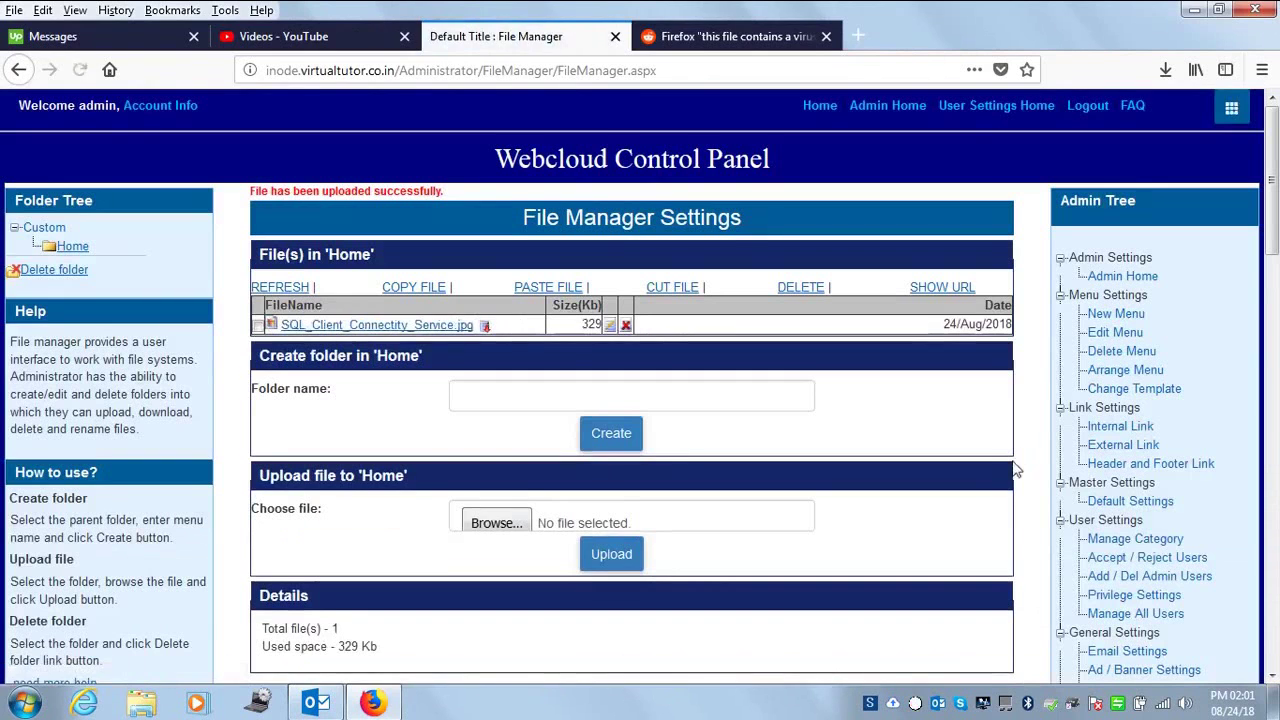
Show the HTTP URL of SQL_Client_Connectity_Service.jpg and select its path from UserData through the file name.
{"action": "left_click", "coordinate": [258, 326]}
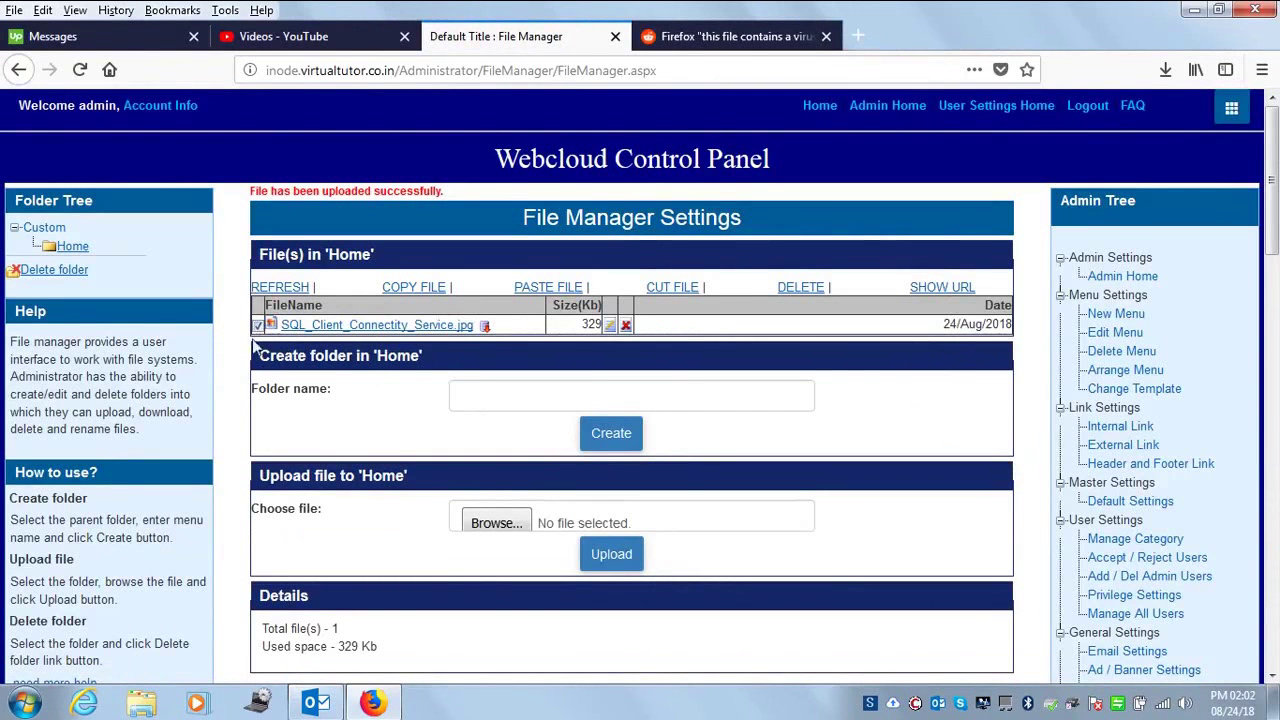
{"action": "left_click", "coordinate": [940, 289]}
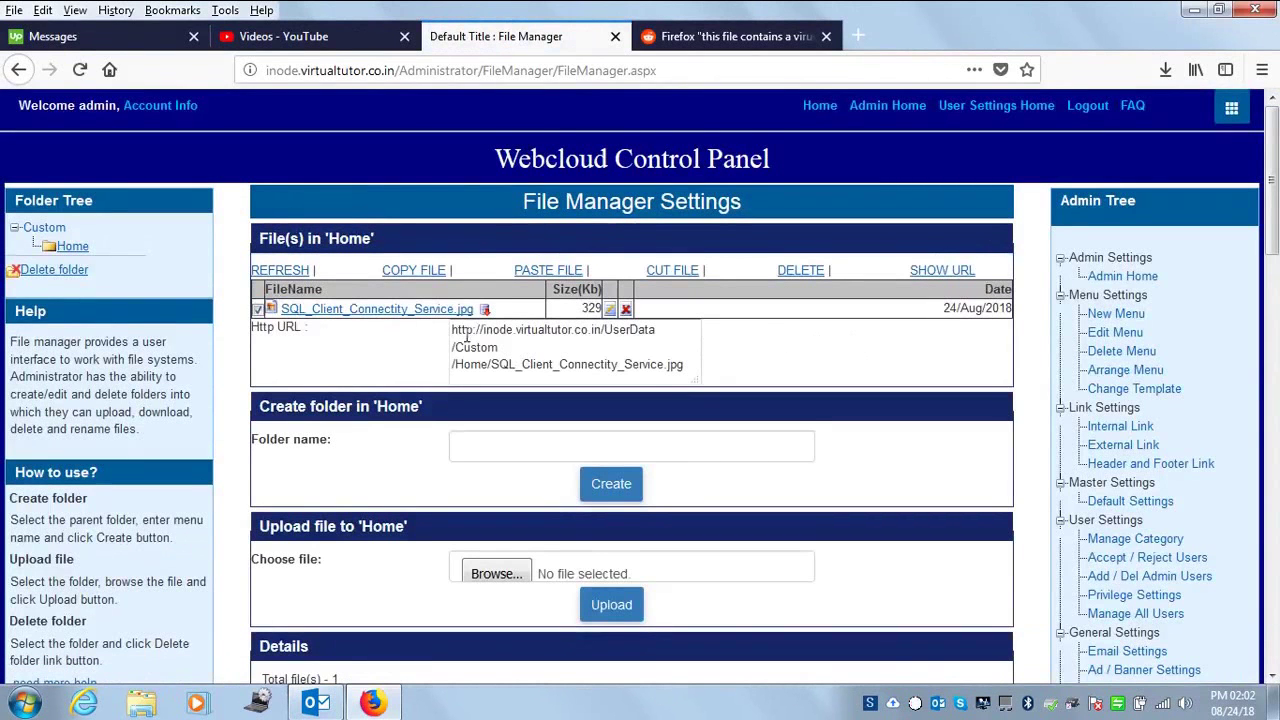
{"action": "left_click_drag", "start_coordinate": [461, 331], "coordinate": [699, 383]}
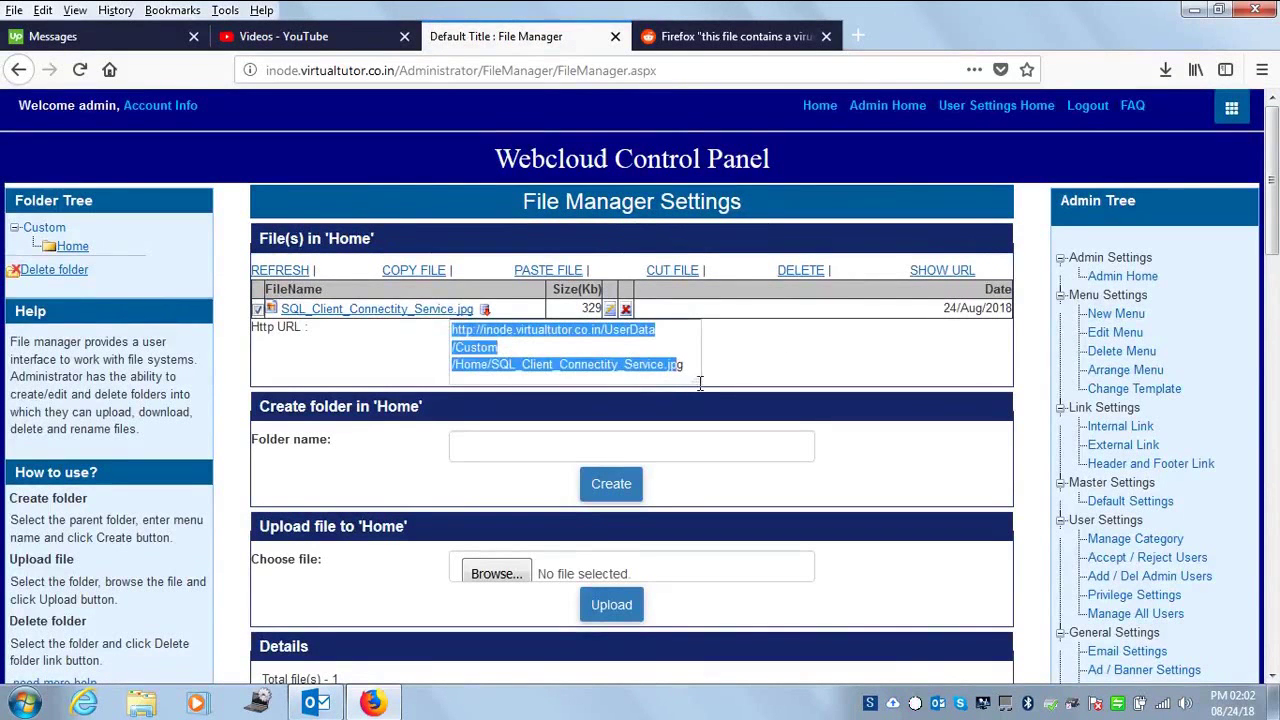
{"action": "left_click", "coordinate": [673, 356]}
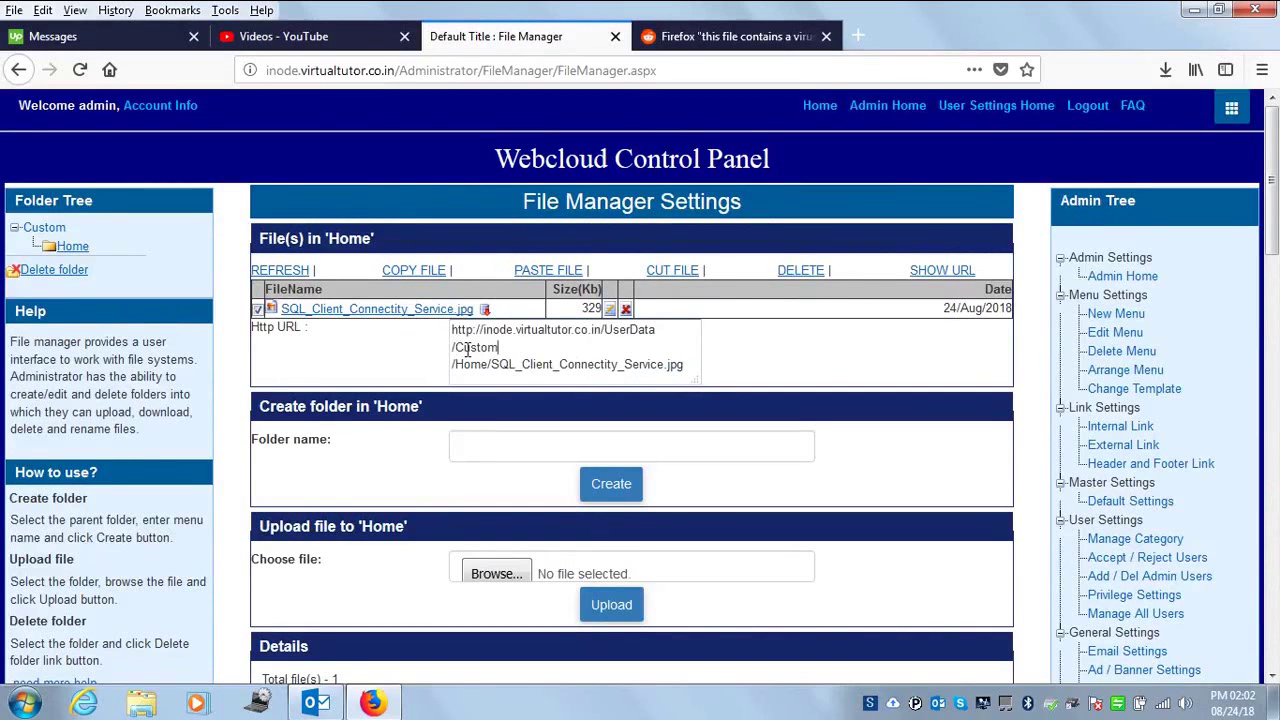
{"action": "left_click_drag", "start_coordinate": [455, 347], "coordinate": [524, 365]}
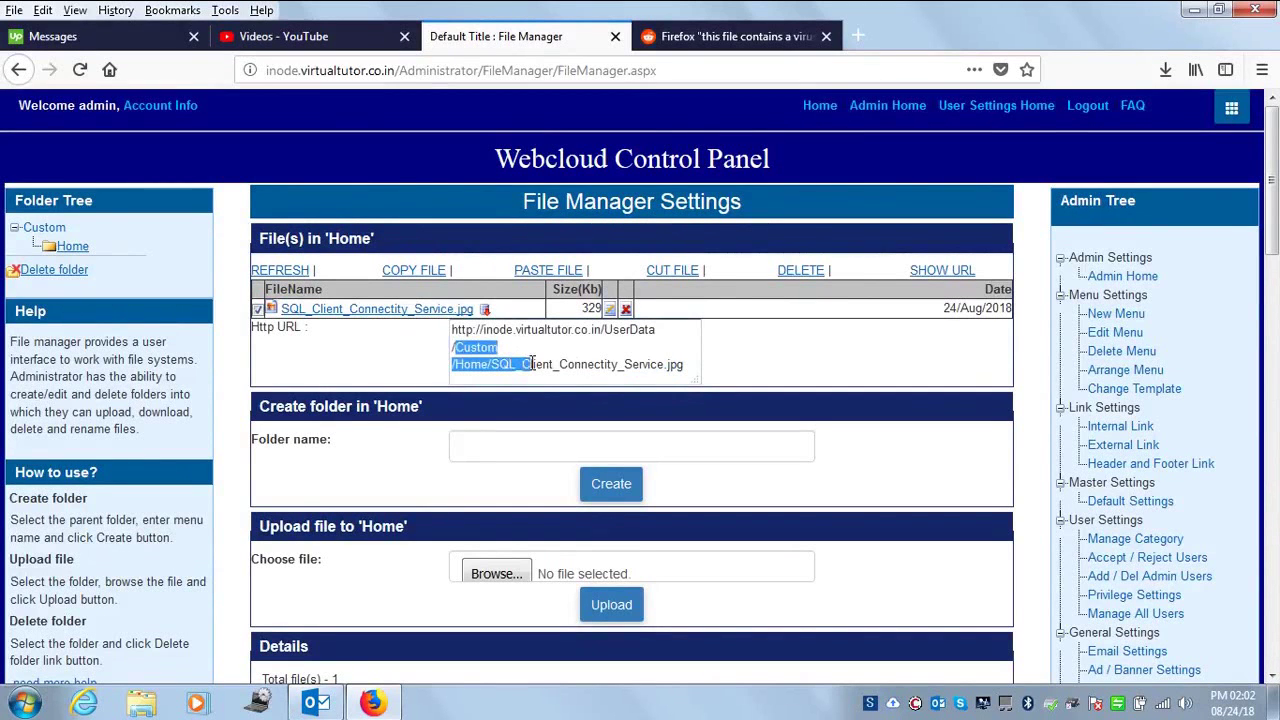
{"action": "left_click_drag", "start_coordinate": [604, 330], "coordinate": [693, 364]}
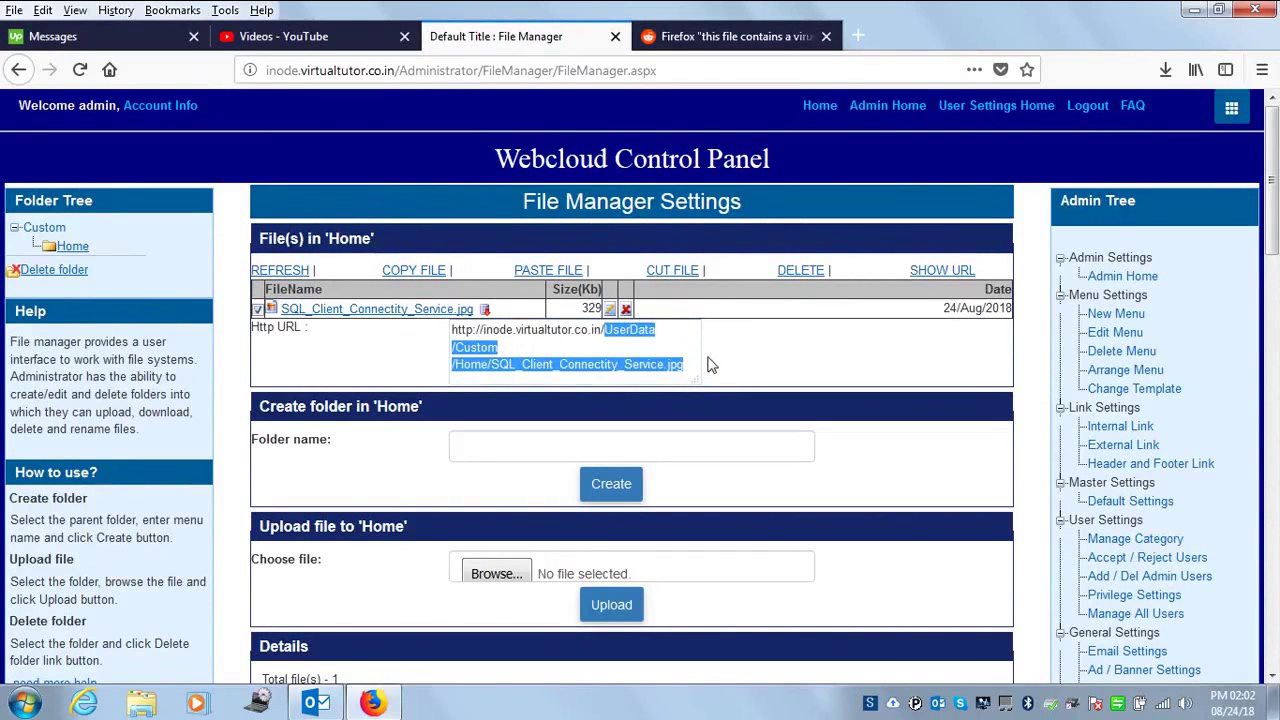
View the website's public home page and return to the admin home.
{"action": "left_click", "coordinate": [903, 108]}
{"action": "left_click", "coordinate": [833, 110]}
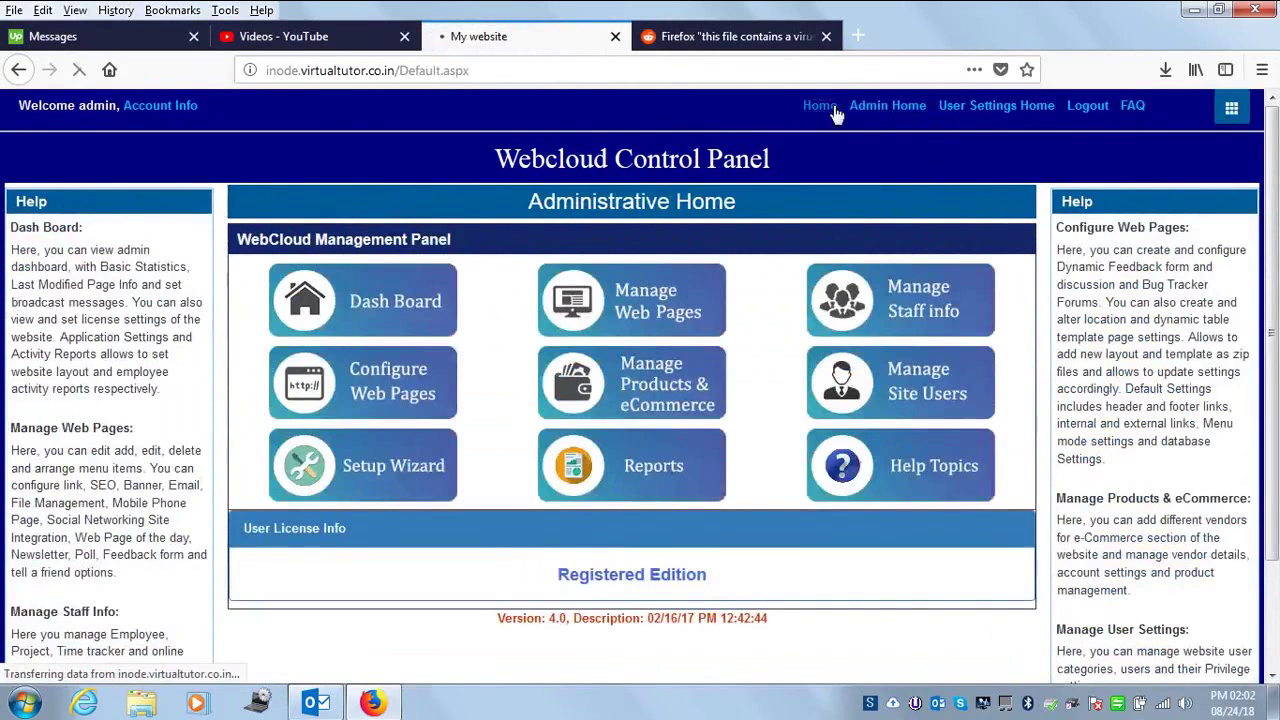
{"action": "left_click", "coordinate": [188, 144]}
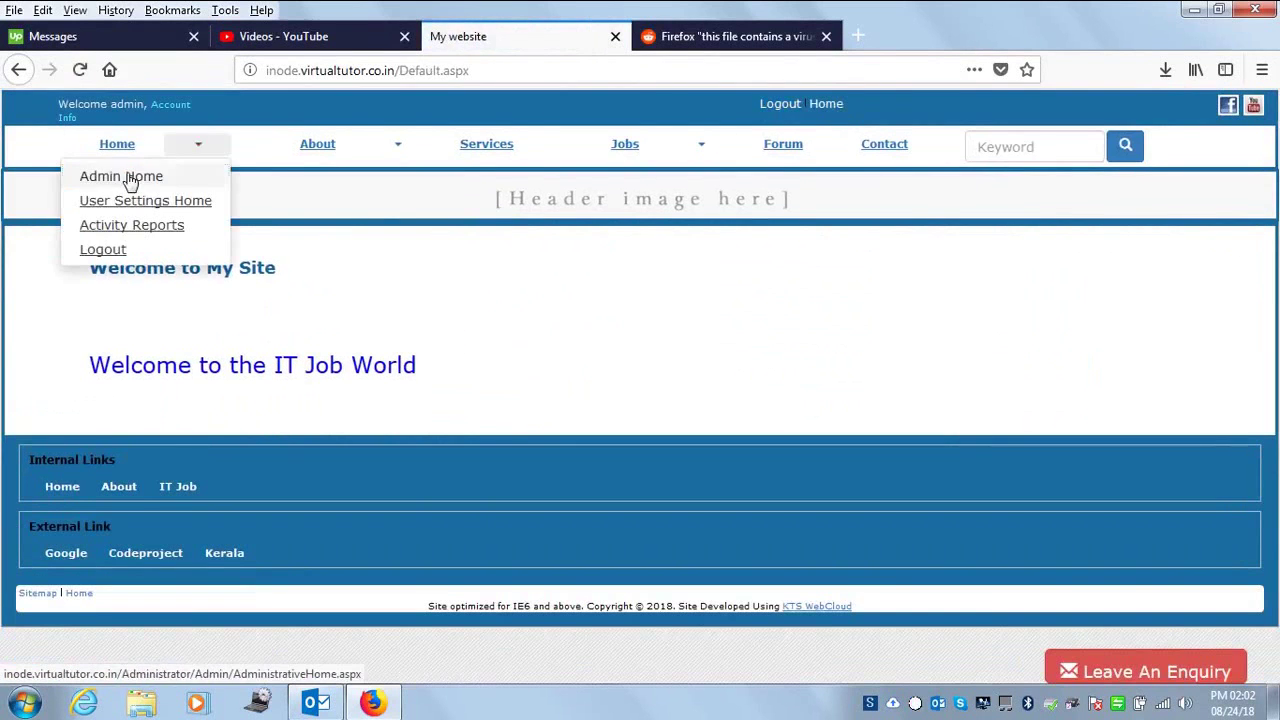
{"action": "left_click", "coordinate": [130, 178]}
Open the Home menu item's page for editing through the Edit Menu settings.
{"action": "left_click", "coordinate": [648, 292]}
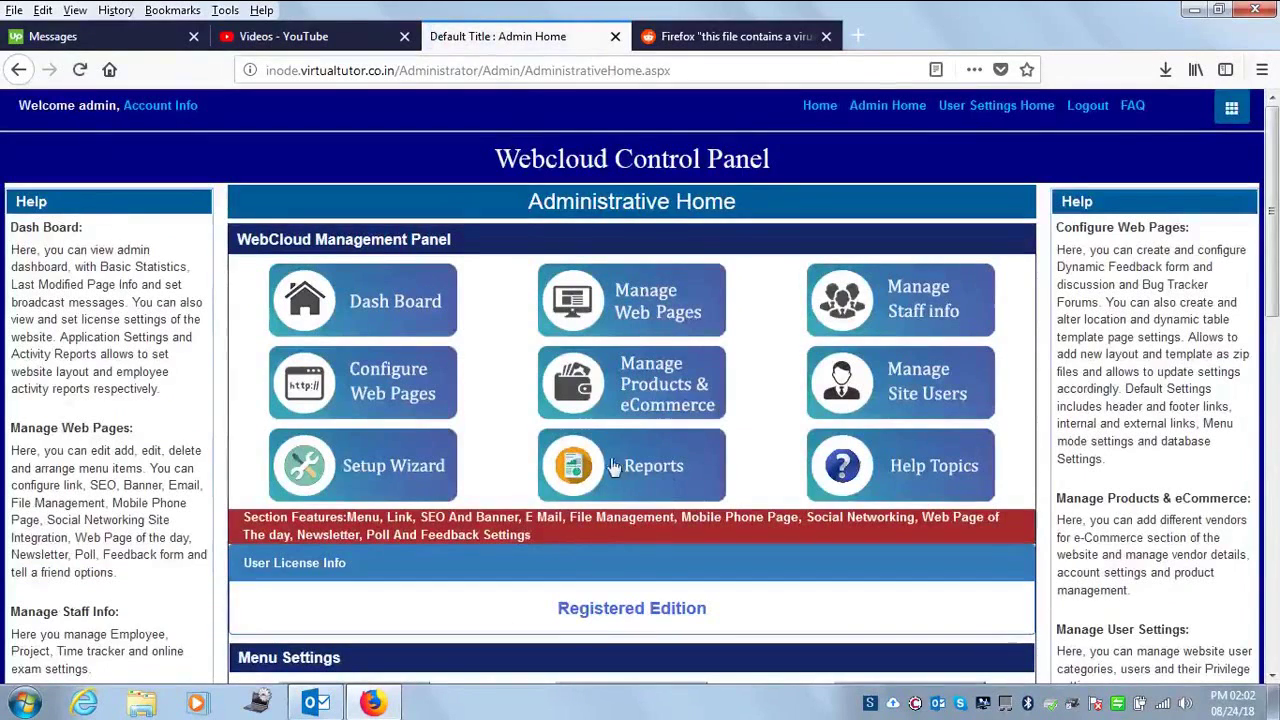
{"action": "scroll", "coordinate": [417, 655], "scroll_direction": "down", "scroll_amount": 3}
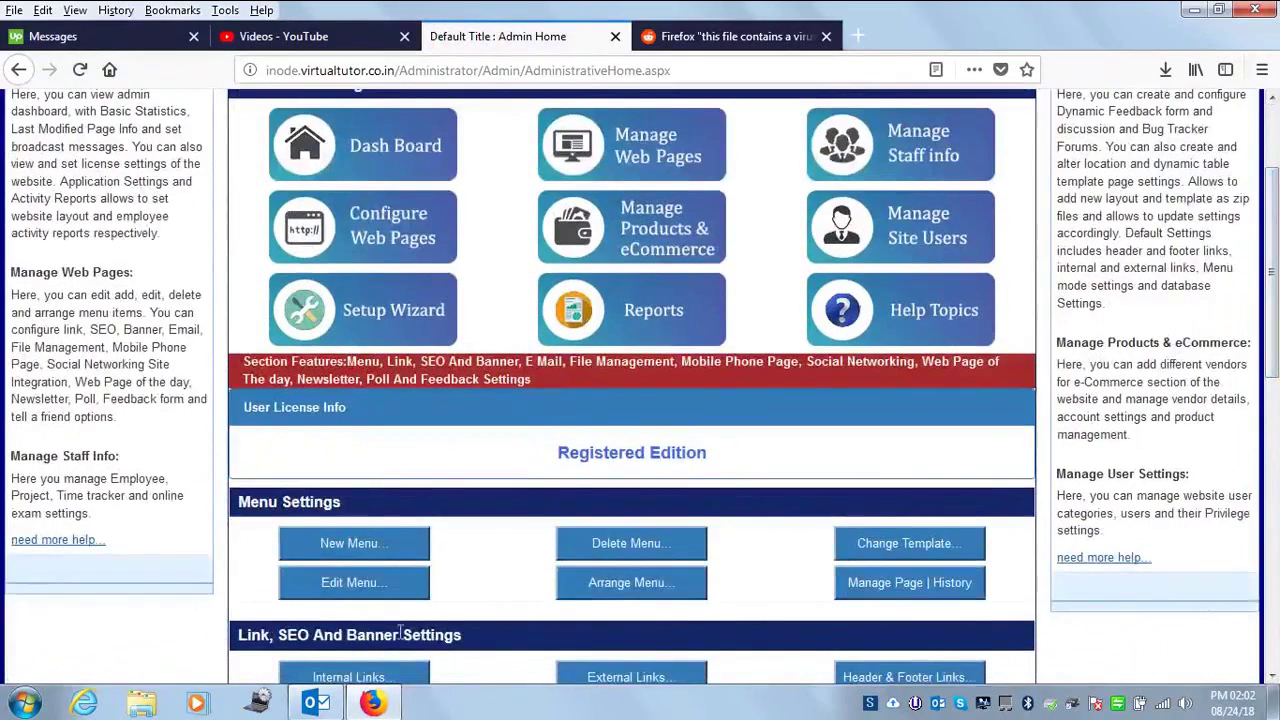
{"action": "left_click", "coordinate": [369, 592]}
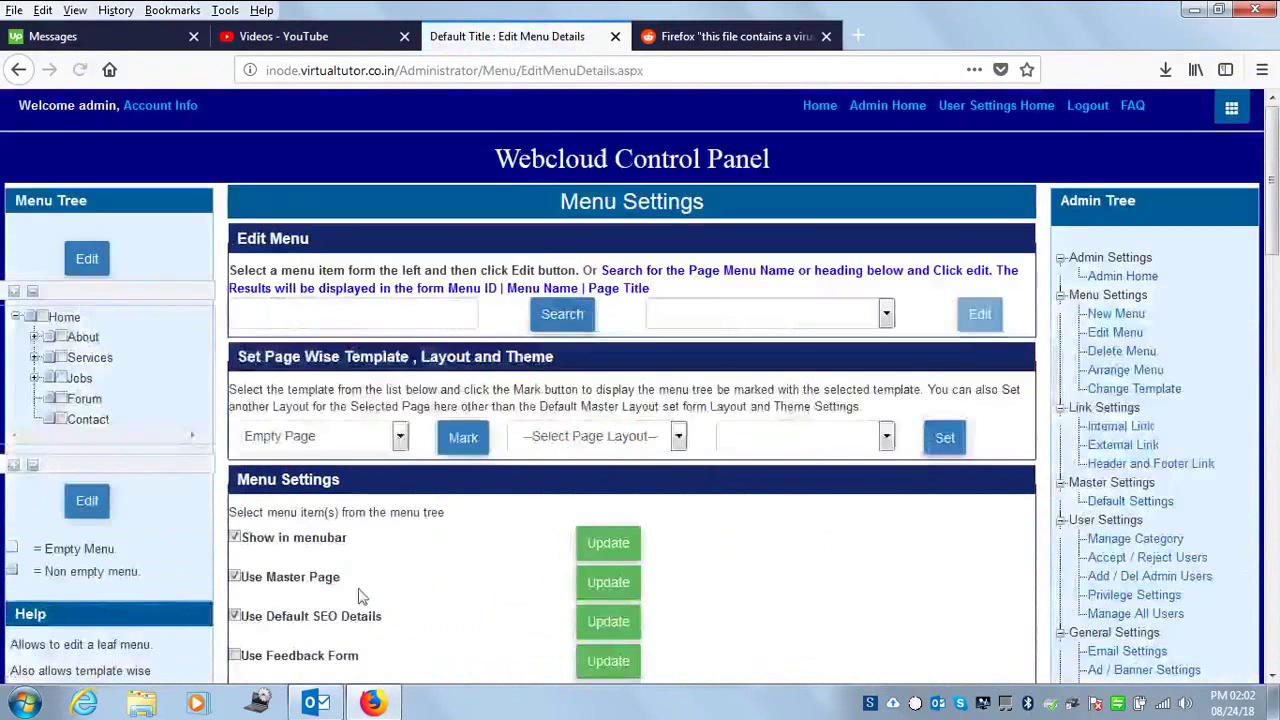
{"action": "left_click", "coordinate": [41, 316]}
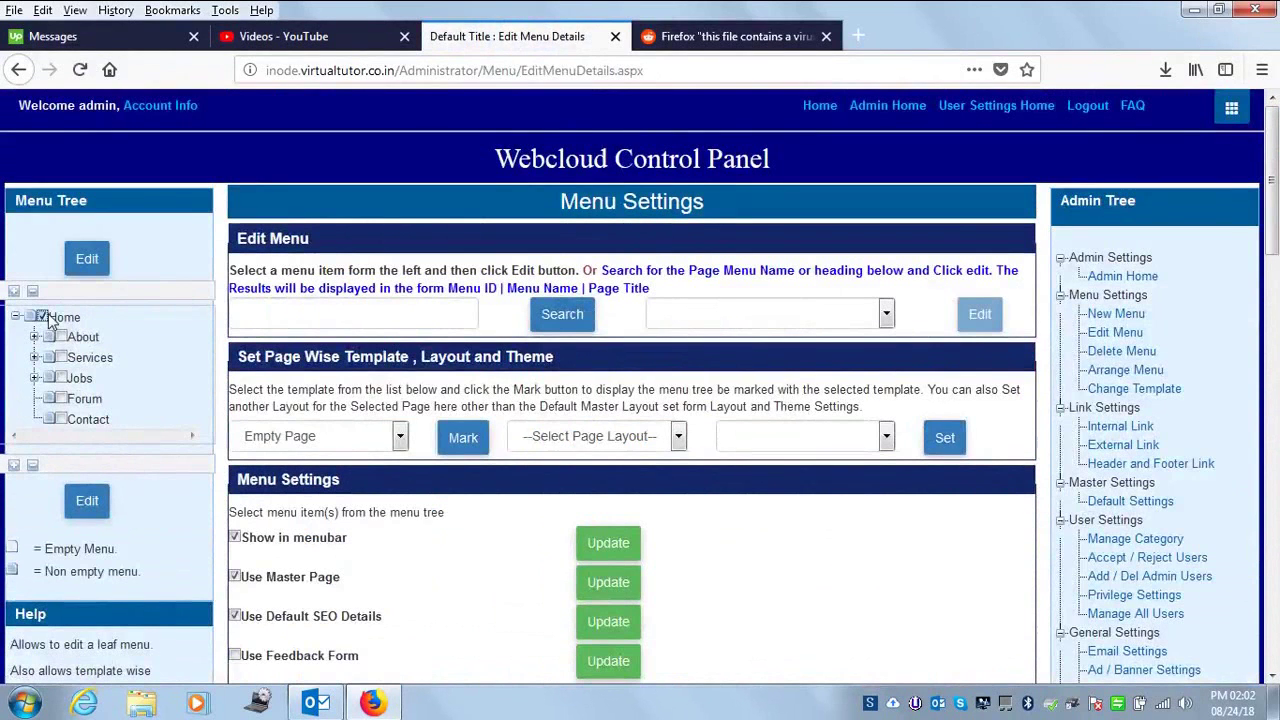
{"action": "left_click", "coordinate": [87, 260]}
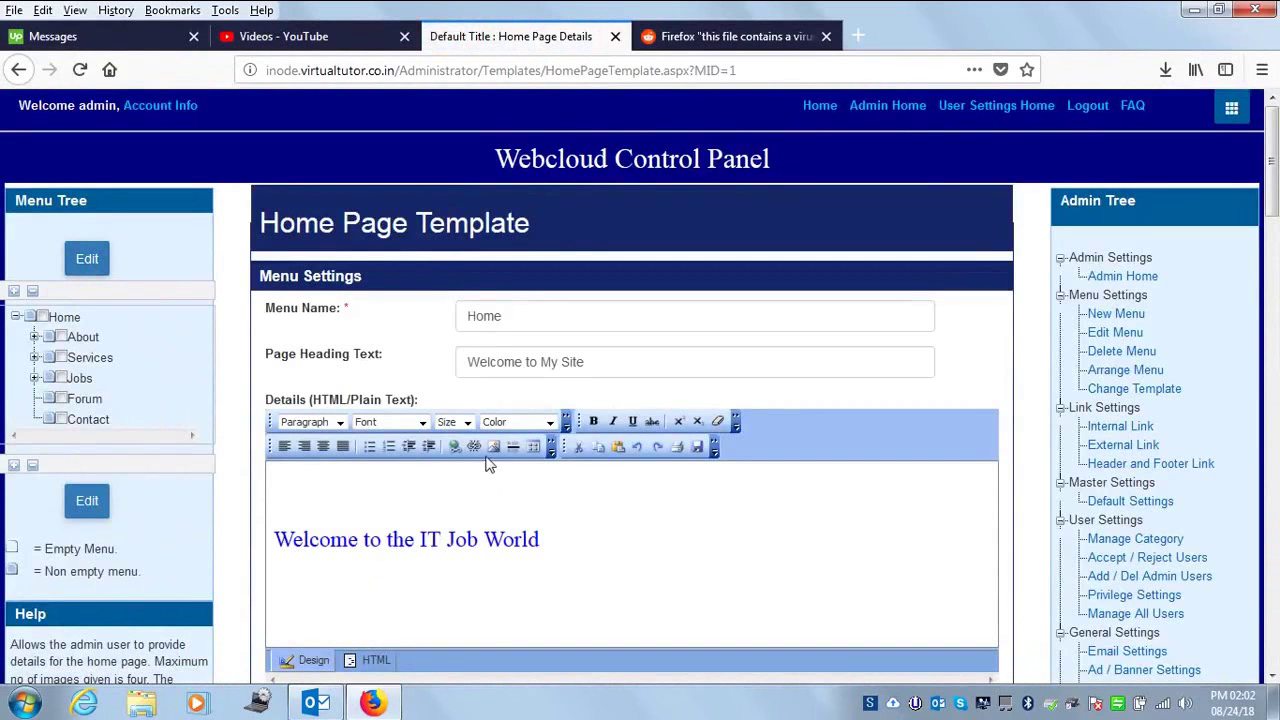
Delete the blank lines above "Welcome to the IT Job World" in the page details.
{"action": "left_click", "coordinate": [312, 482]}
{"action": "key", "text": "Delete"}
{"action": "key", "text": "Delete"}
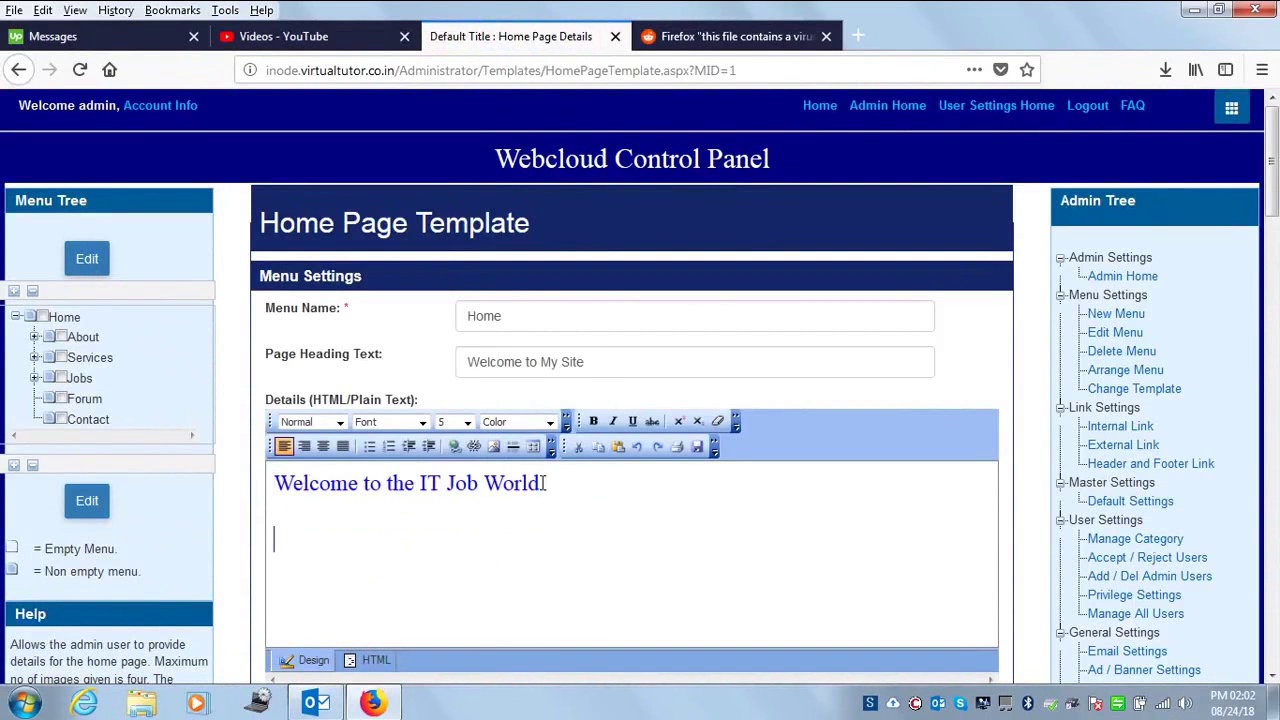
Insert an image with URL UserData/Custom/Home/SQL_Client_Connectity_Service.jpg below "Welcome to the IT Job World" and update the page details.
{"action": "left_click", "coordinate": [495, 446]}
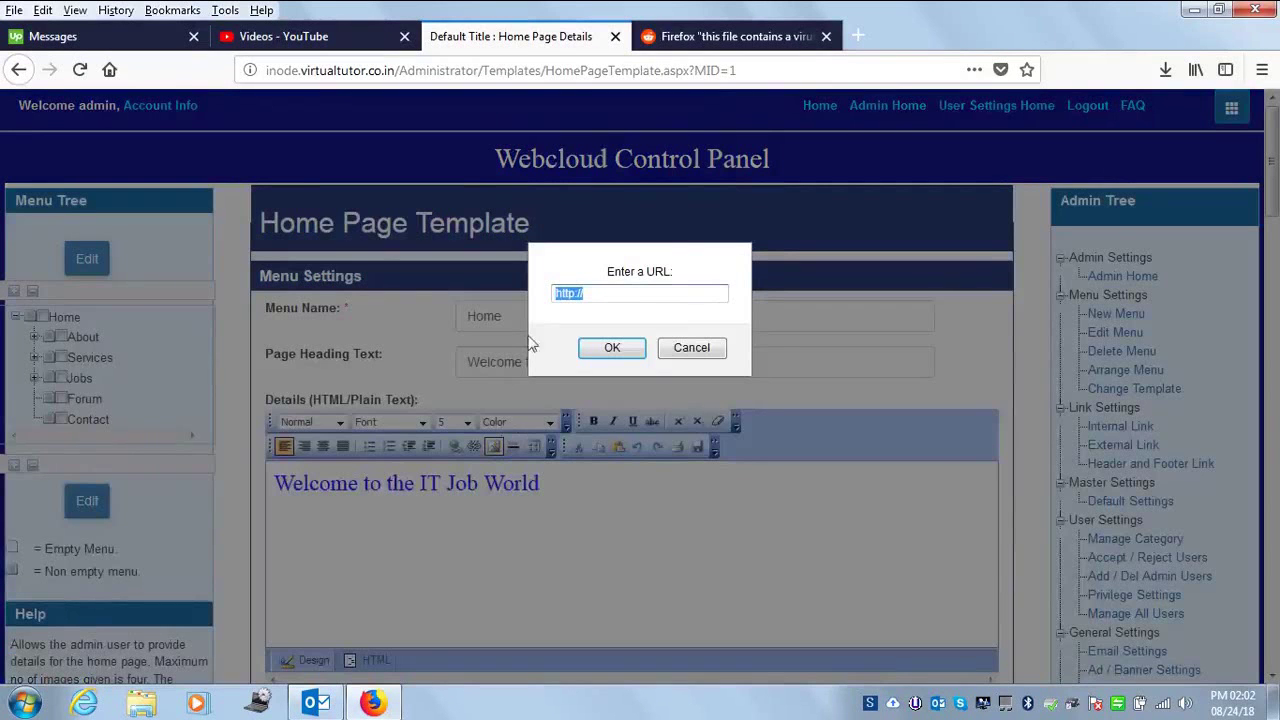
{"action": "key", "text": "ctrl+v"}
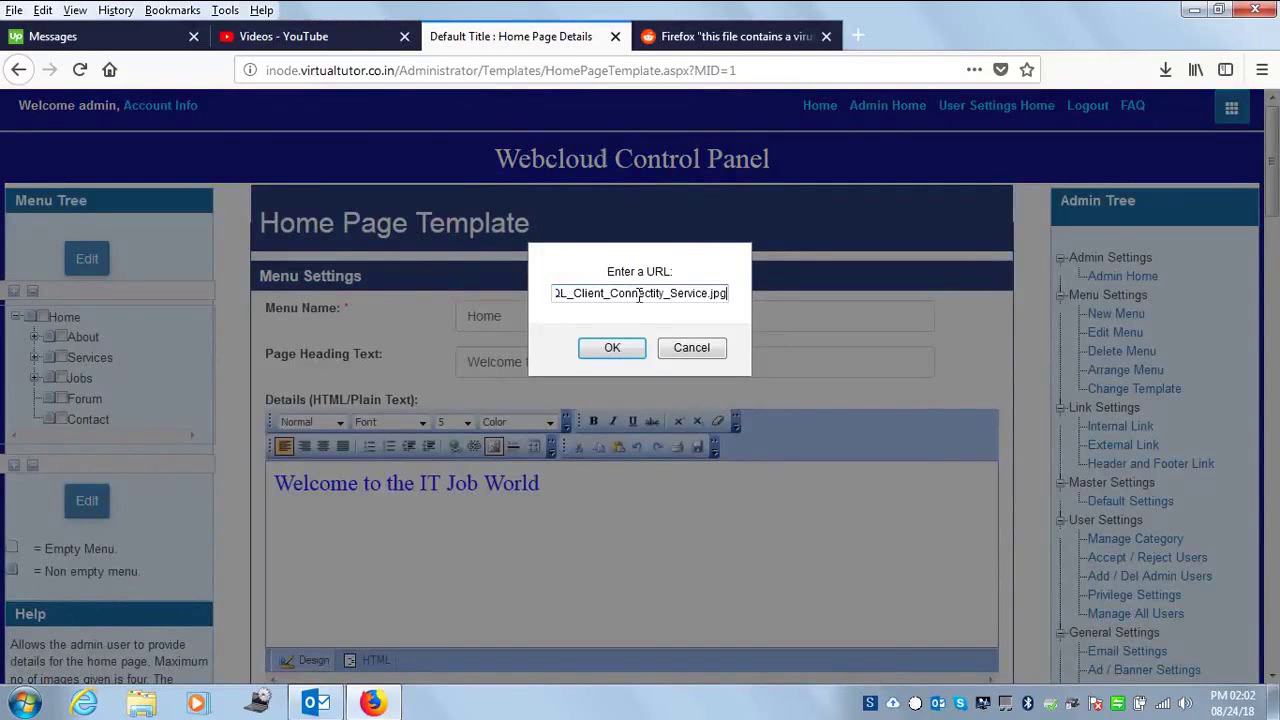
{"action": "key", "text": "Left"}
{"action": "key", "text": "Left"}
{"action": "key", "text": "Left"}
{"action": "key", "text": "Left"}
{"action": "key", "text": "Left"}
{"action": "key", "text": "Left"}
{"action": "key", "text": "Left"}
{"action": "key", "text": "Left"}
{"action": "key", "text": "Left"}
{"action": "key", "text": "Left"}
{"action": "key", "text": "Left"}
{"action": "key", "text": "Left"}
{"action": "key", "text": "Left"}
{"action": "key", "text": "Left"}
{"action": "key", "text": "Left"}
{"action": "key", "text": "Left"}
{"action": "key", "text": "Left"}
{"action": "key", "text": "Left"}
{"action": "key", "text": "Left"}
{"action": "key", "text": "Left"}
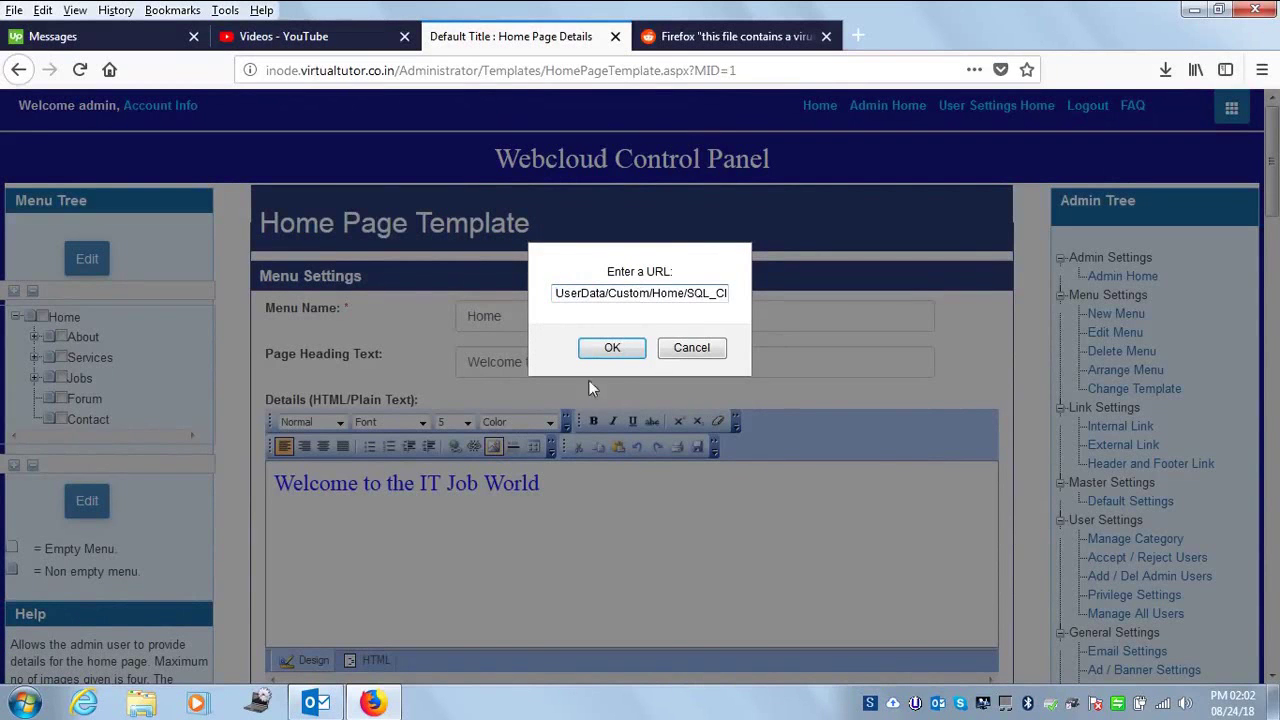
{"action": "left_click", "coordinate": [610, 347]}
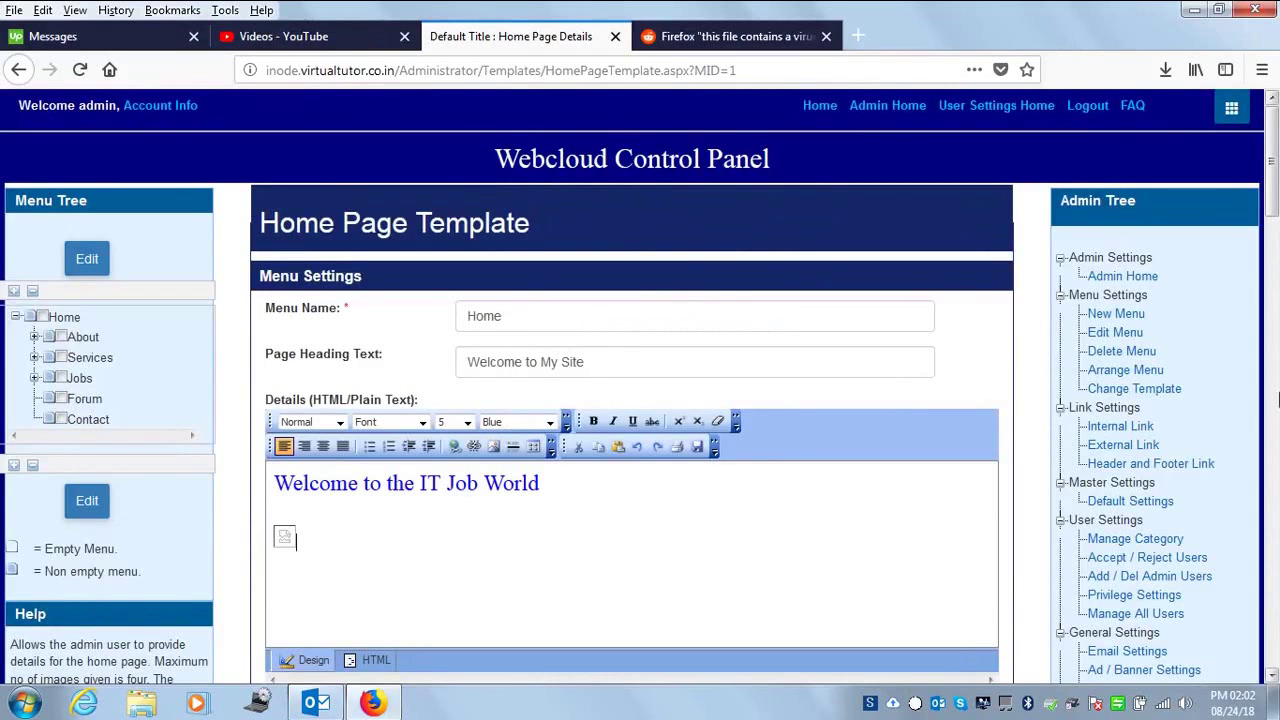
{"action": "scroll", "coordinate": [1270, 300], "scroll_direction": "down", "scroll_amount": 3}
{"action": "left_click", "coordinate": [549, 516]}
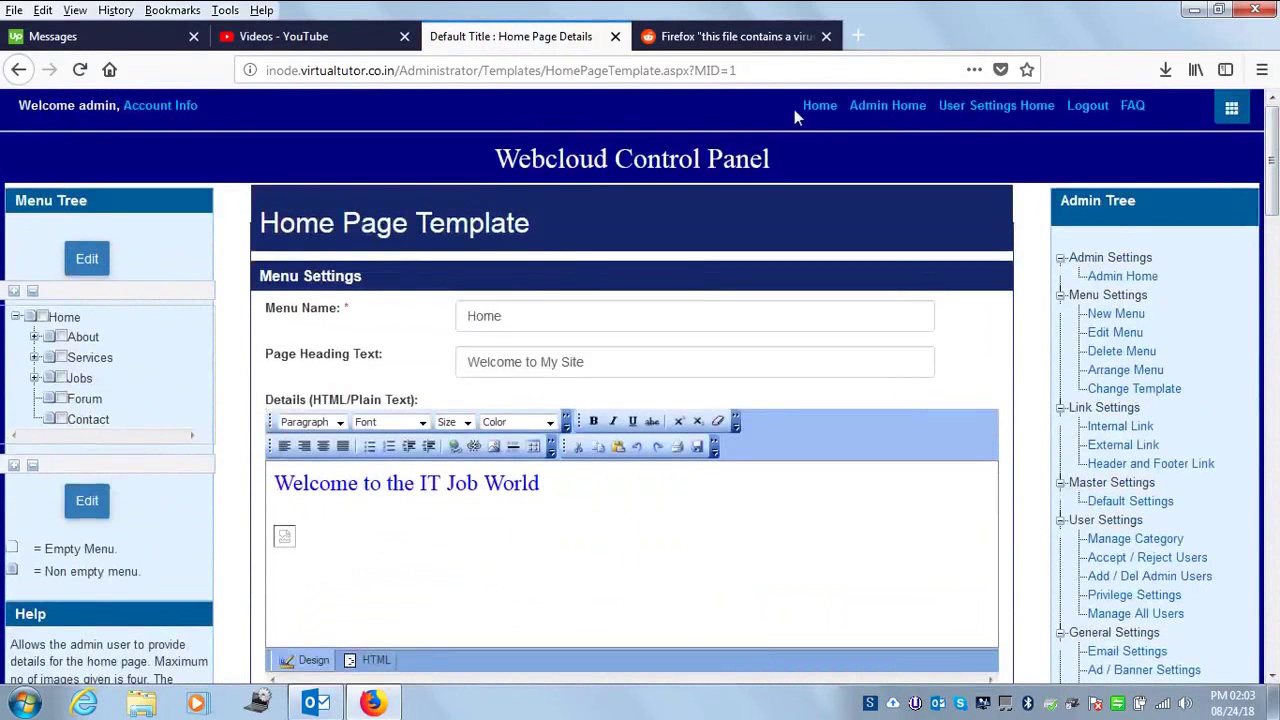
View the website's public home page in a new tab and look over the inserted image.
{"action": "right_click", "coordinate": [812, 107]}
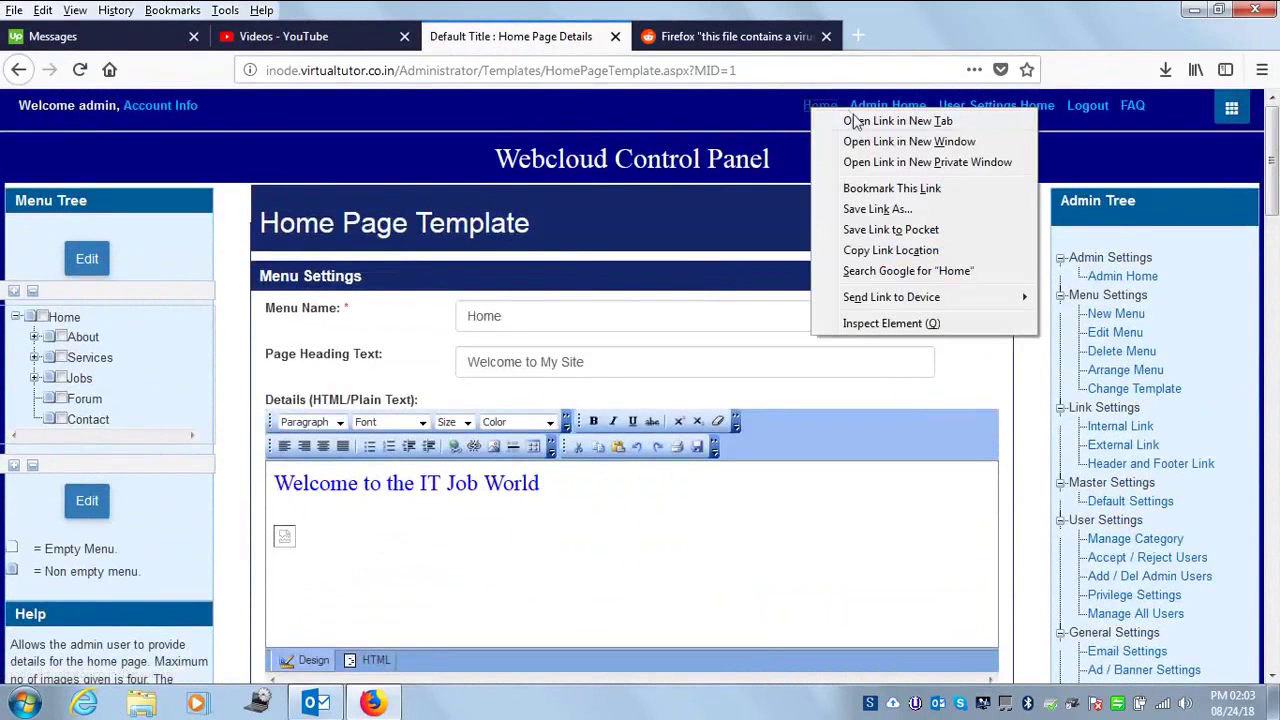
{"action": "left_click", "coordinate": [852, 121]}
{"action": "left_click", "coordinate": [662, 40]}
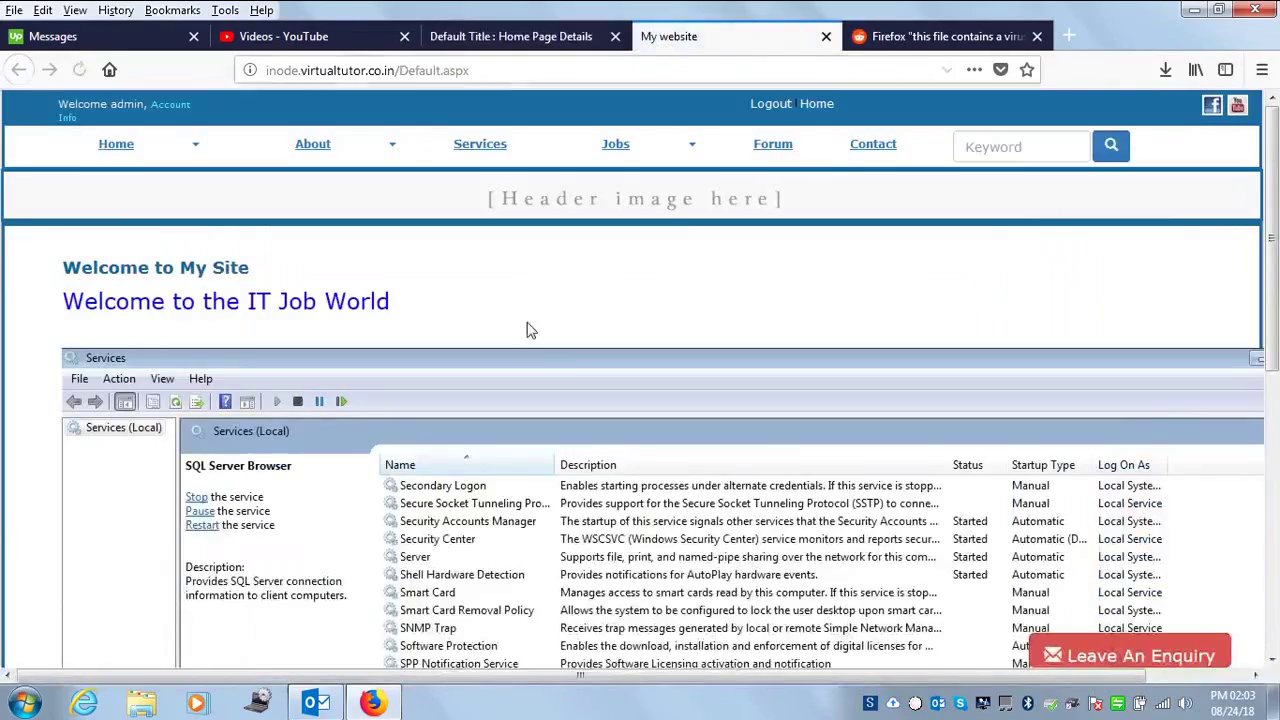
{"action": "scroll", "coordinate": [1247, 438], "scroll_direction": "up", "scroll_amount": 3}
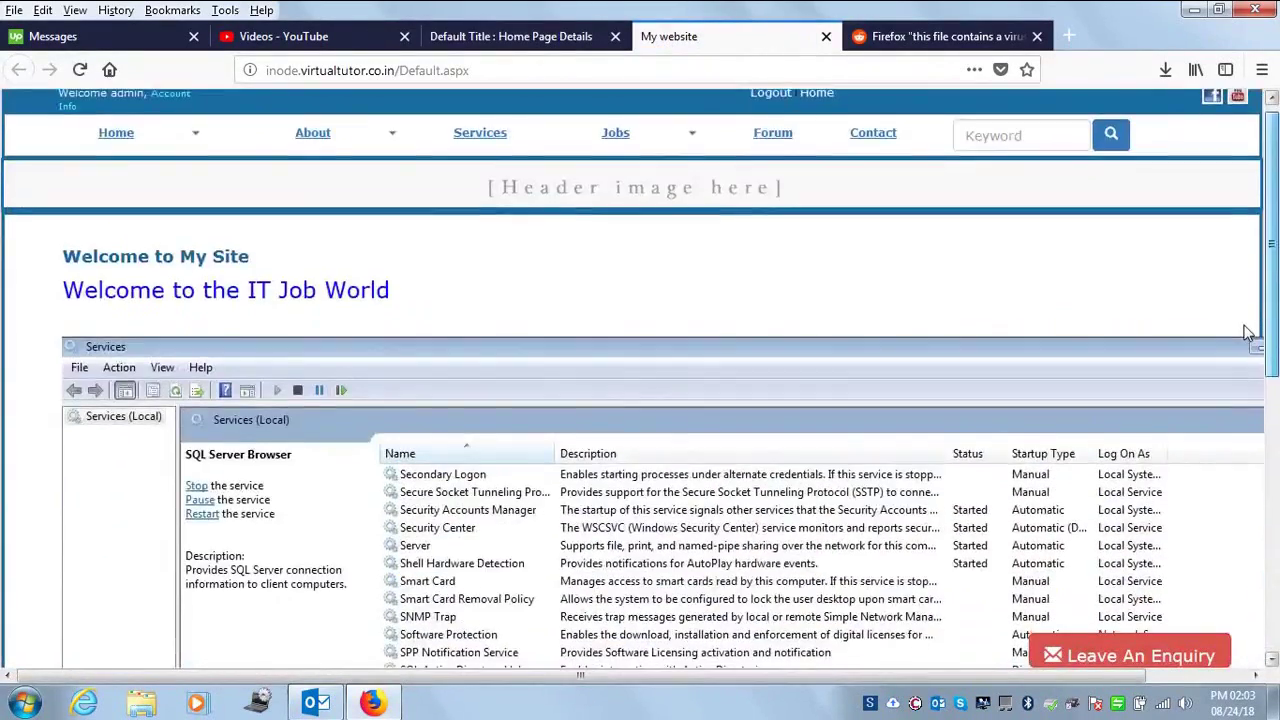
{"action": "scroll", "coordinate": [1247, 333], "scroll_direction": "down", "scroll_amount": 5}
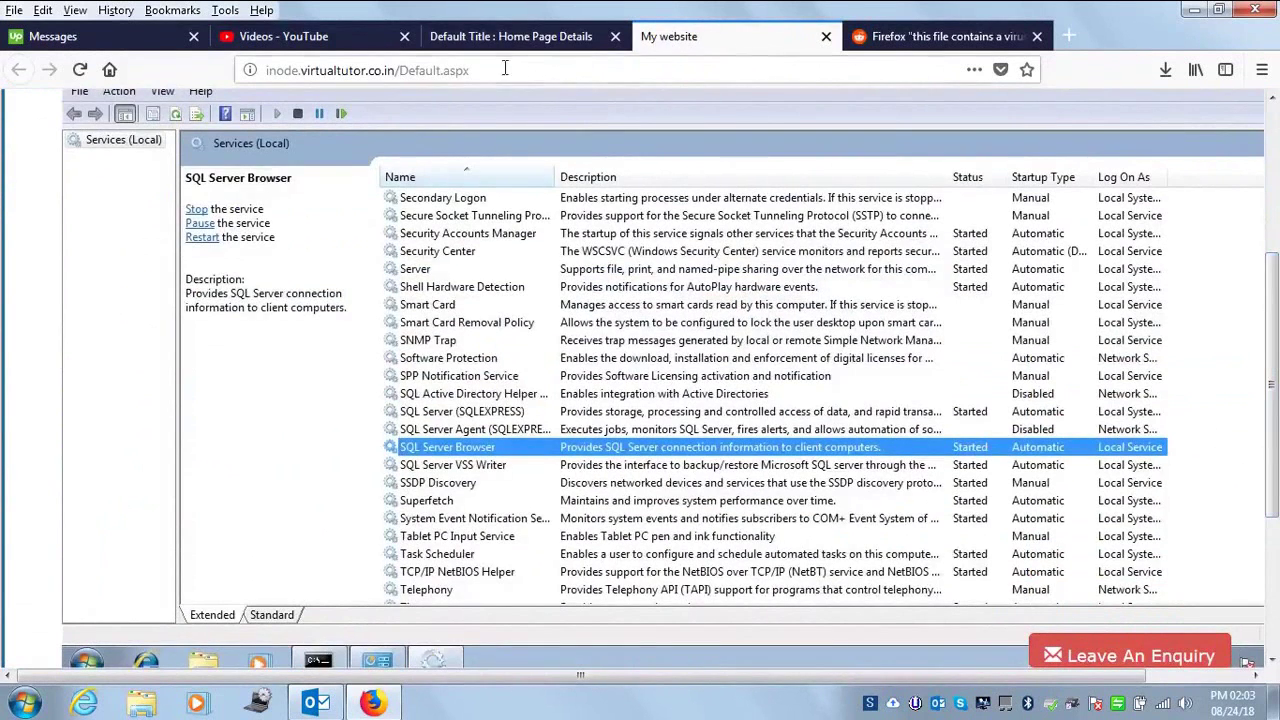
Add class="img-responsive" to the image tag in the Home page's HTML source and update the page.
{"action": "left_click", "coordinate": [486, 40]}
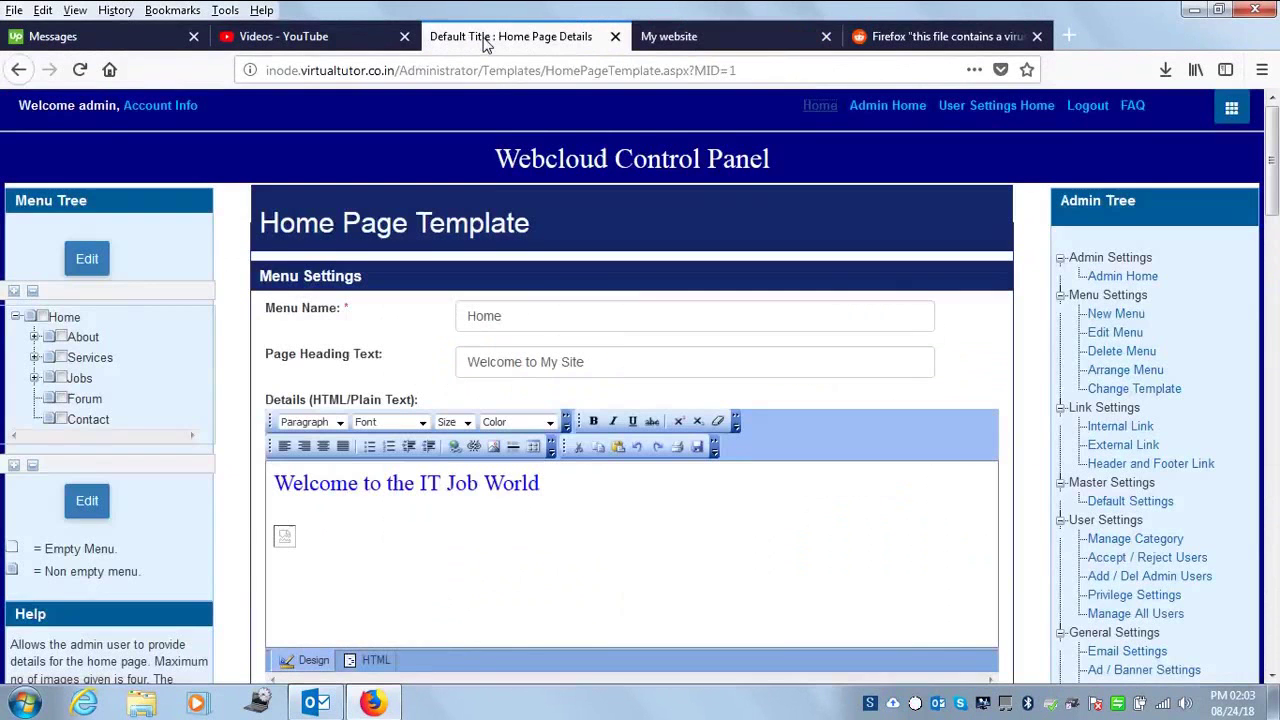
{"action": "left_click", "coordinate": [361, 660]}
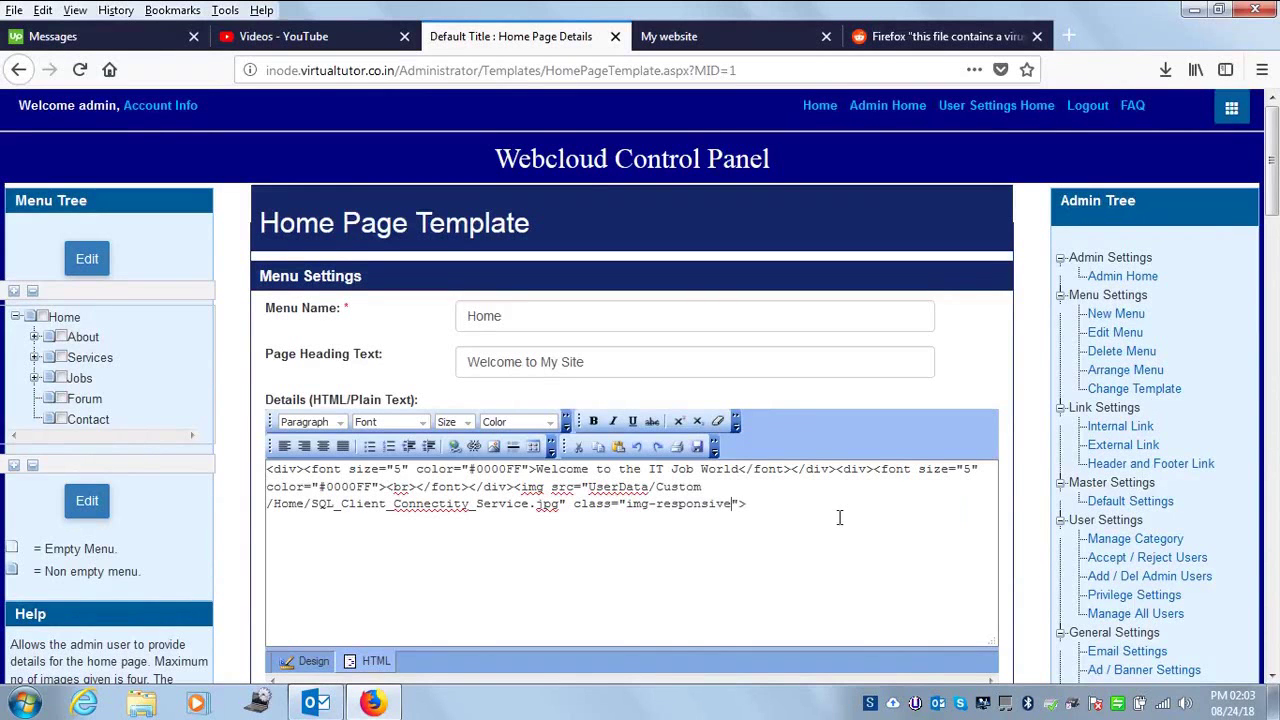
{"action": "left_click", "coordinate": [550, 576]}
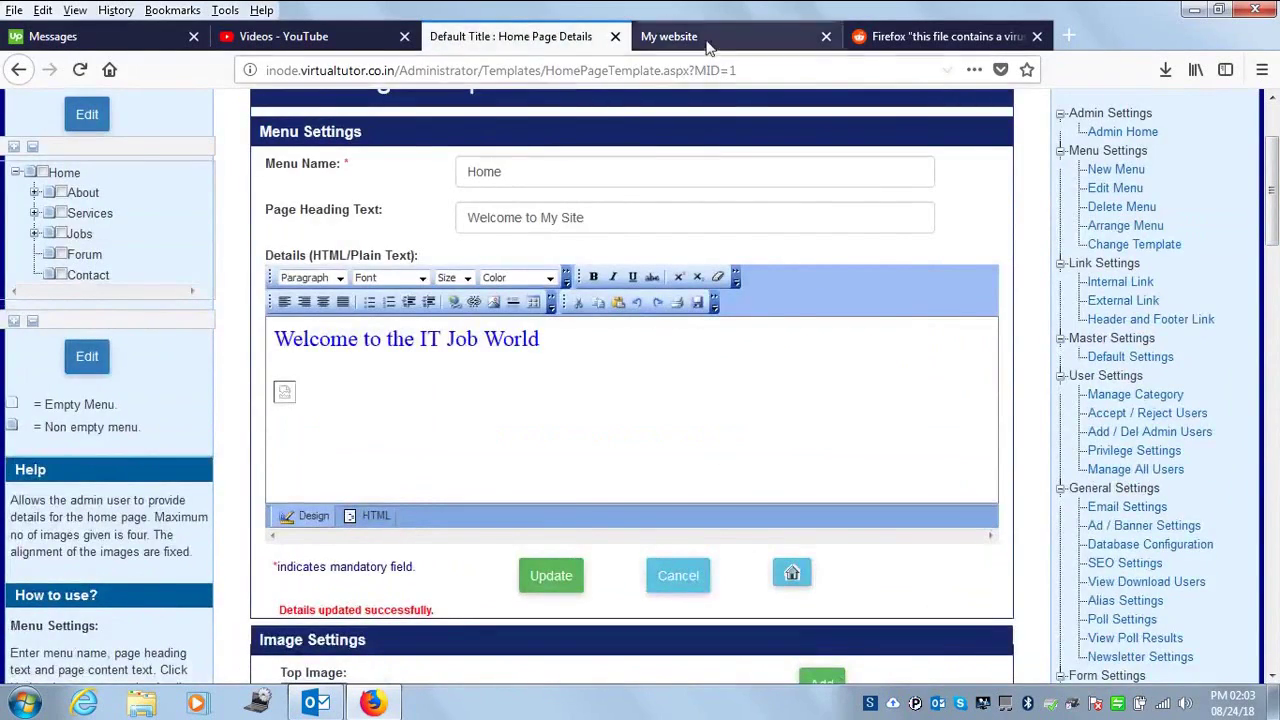
Reload the public home page and check how the image fits the page.
{"action": "left_click", "coordinate": [708, 40]}
{"action": "left_click", "coordinate": [80, 70]}
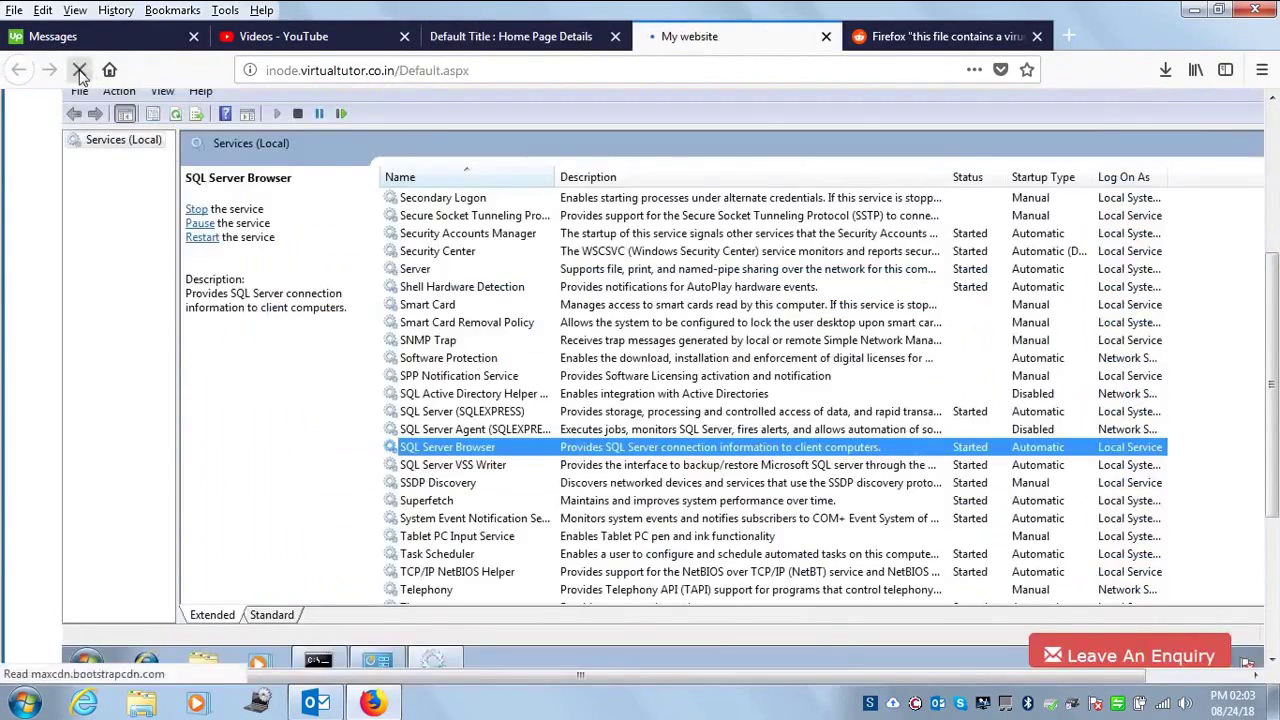
{"action": "scroll", "coordinate": [1275, 250], "scroll_direction": "up", "scroll_amount": 1}
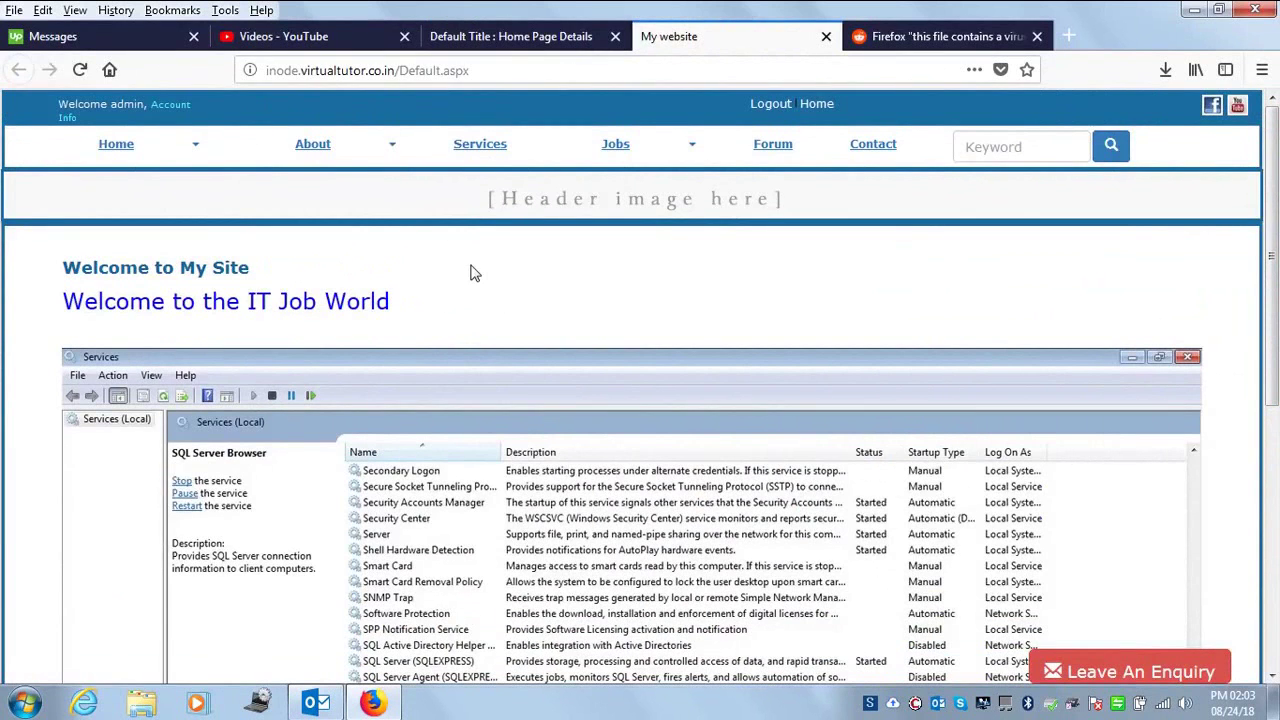
Review the image tag's class in the Home page's HTML source alongside the image on the public page.
{"action": "left_click", "coordinate": [455, 40]}
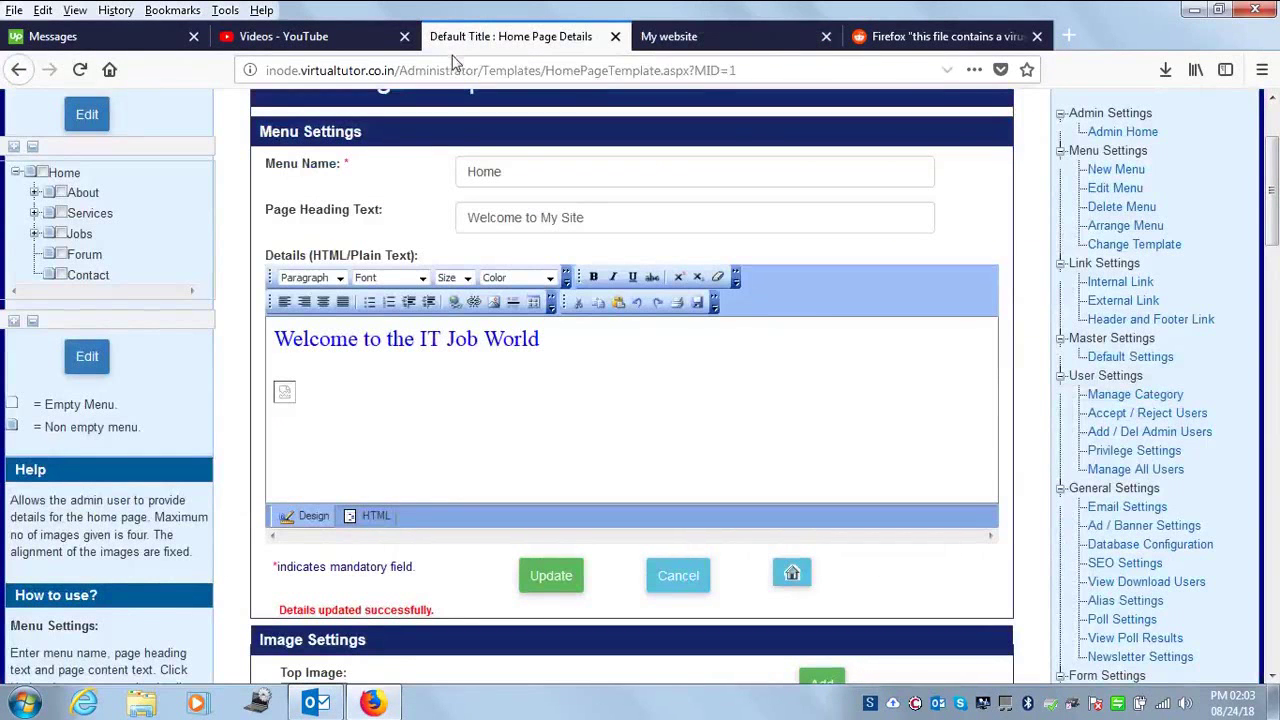
{"action": "left_click", "coordinate": [376, 516]}
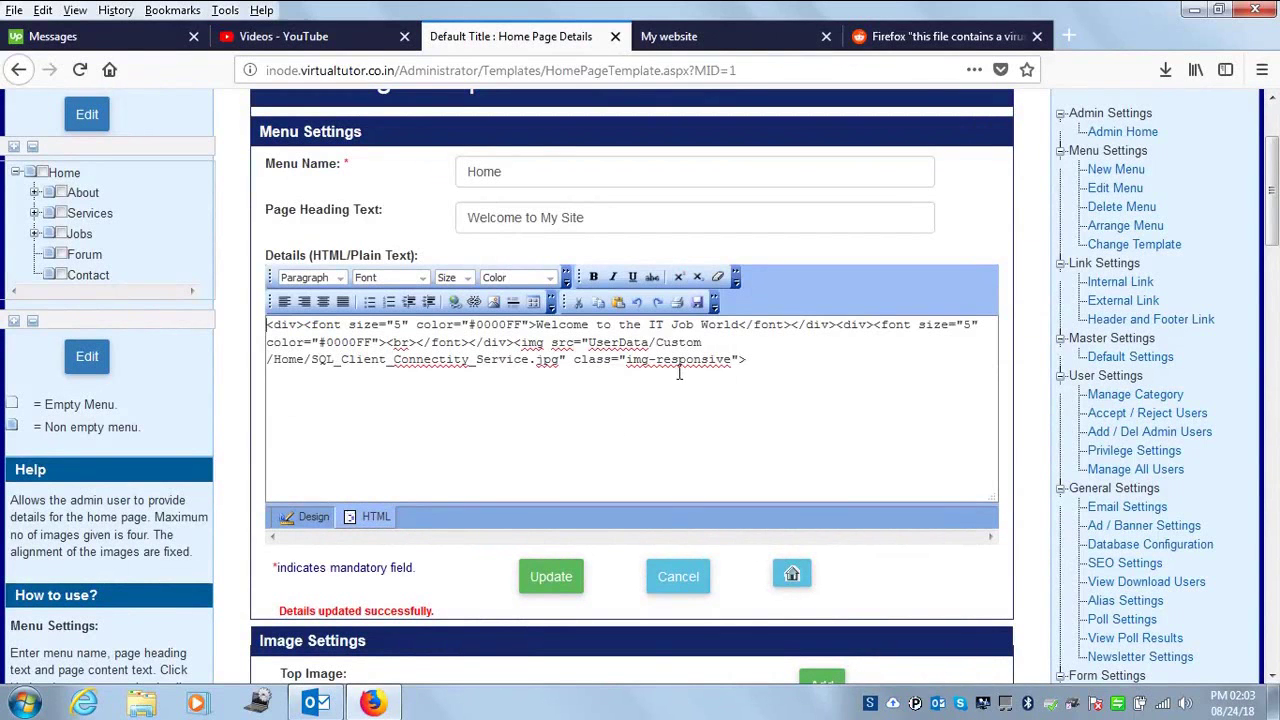
{"action": "left_click", "coordinate": [686, 40]}
{"action": "left_click_drag", "start_coordinate": [1272, 260], "coordinate": [180, 25]}
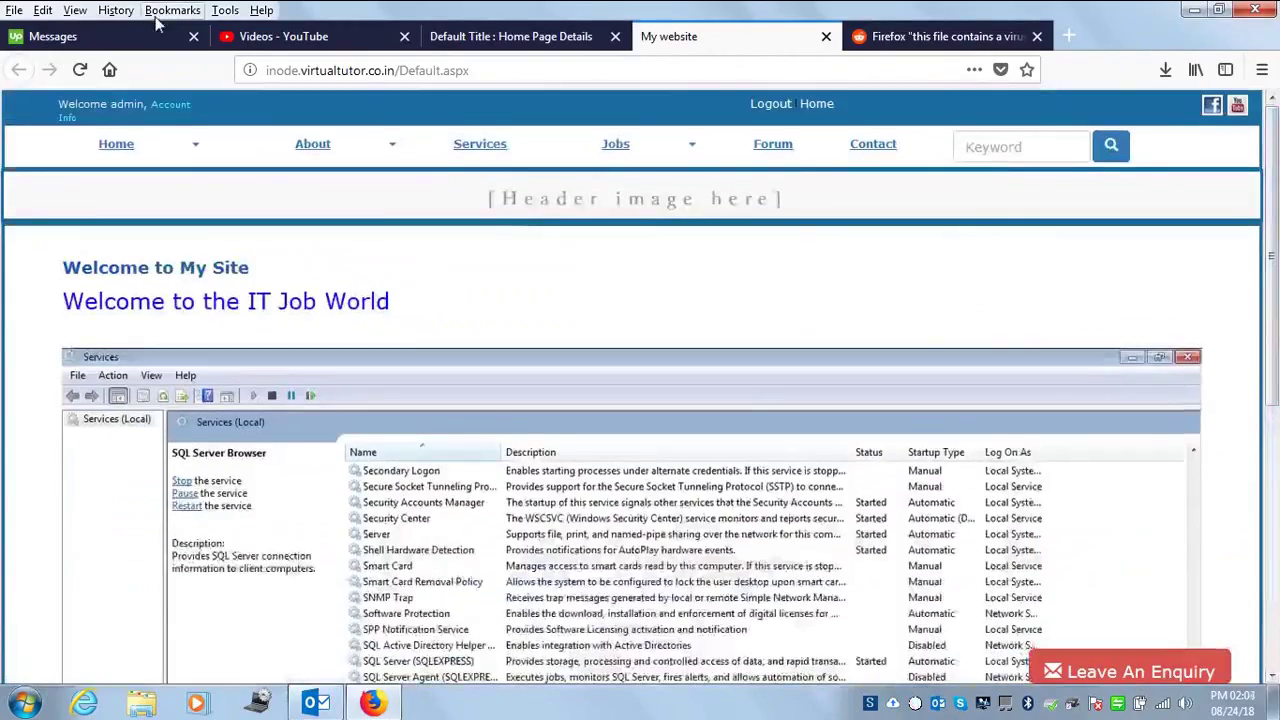
{"action": "left_click", "coordinate": [510, 36]}
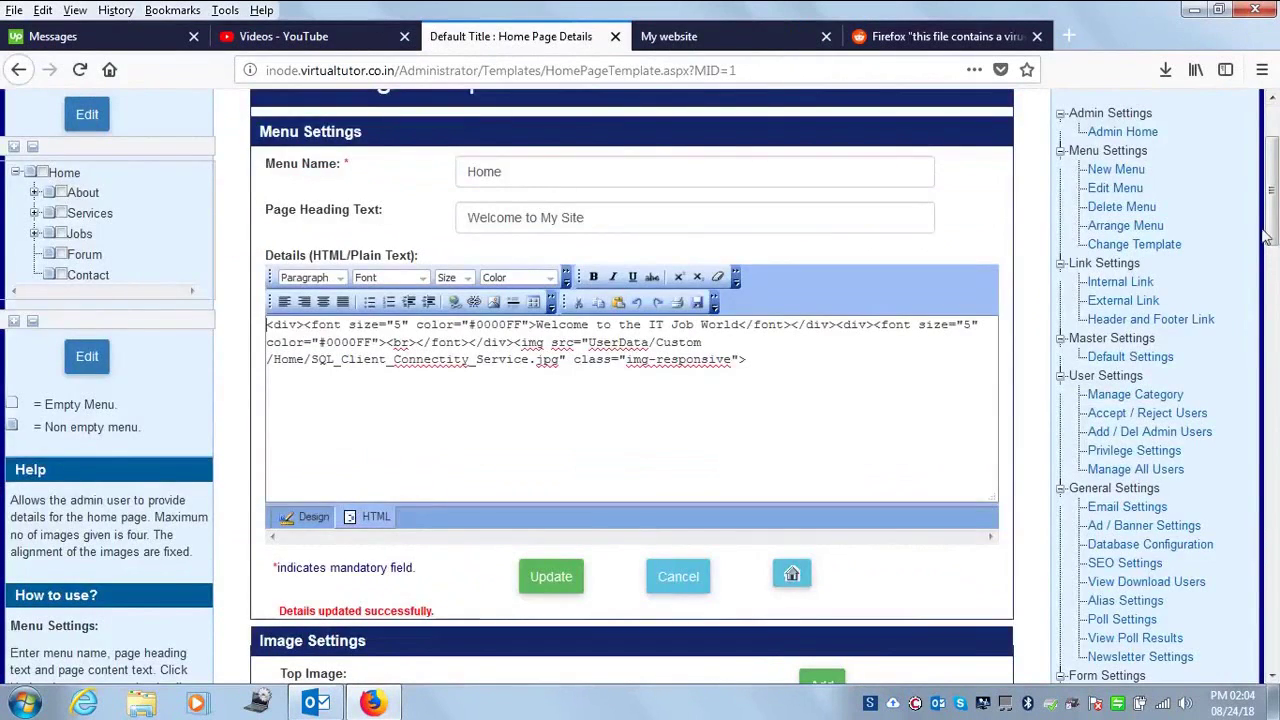
View the submitted feedbacks through Manage Feedbacks in the admin home's Configure Web Pages section.
{"action": "scroll", "coordinate": [1263, 238], "scroll_direction": "up", "scroll_amount": 3}
{"action": "left_click", "coordinate": [888, 106]}
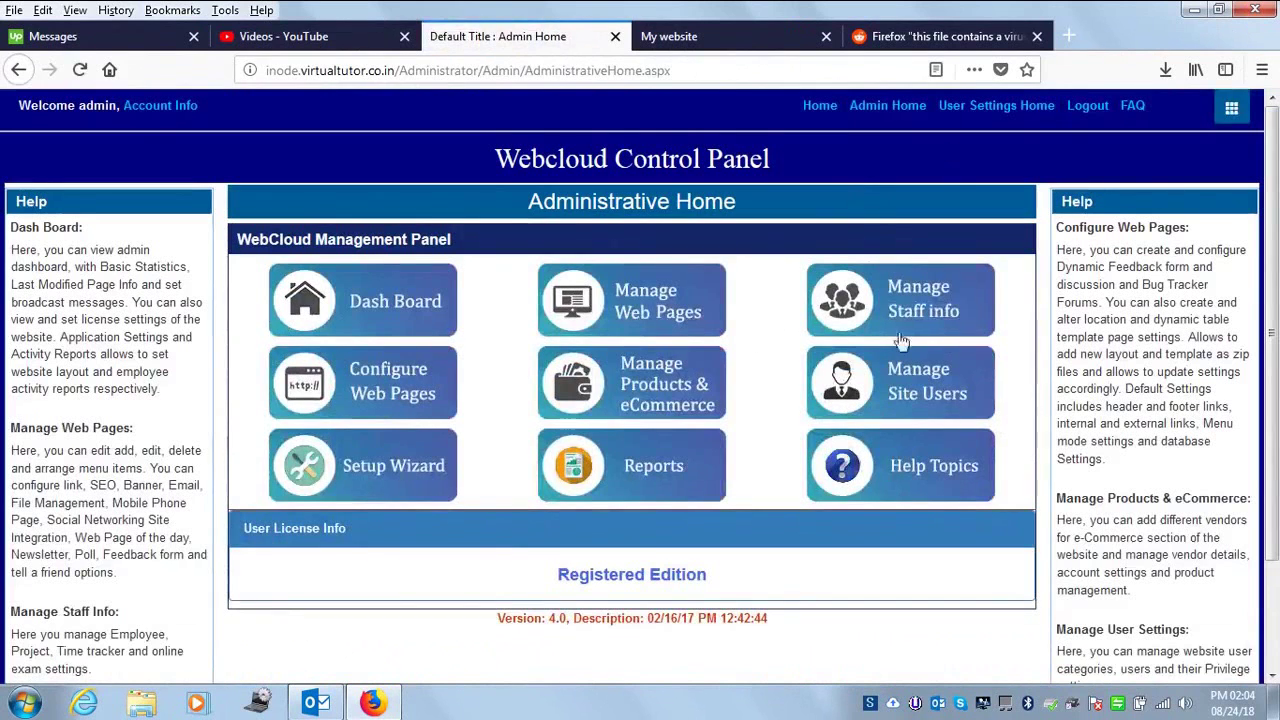
{"action": "left_click", "coordinate": [416, 388]}
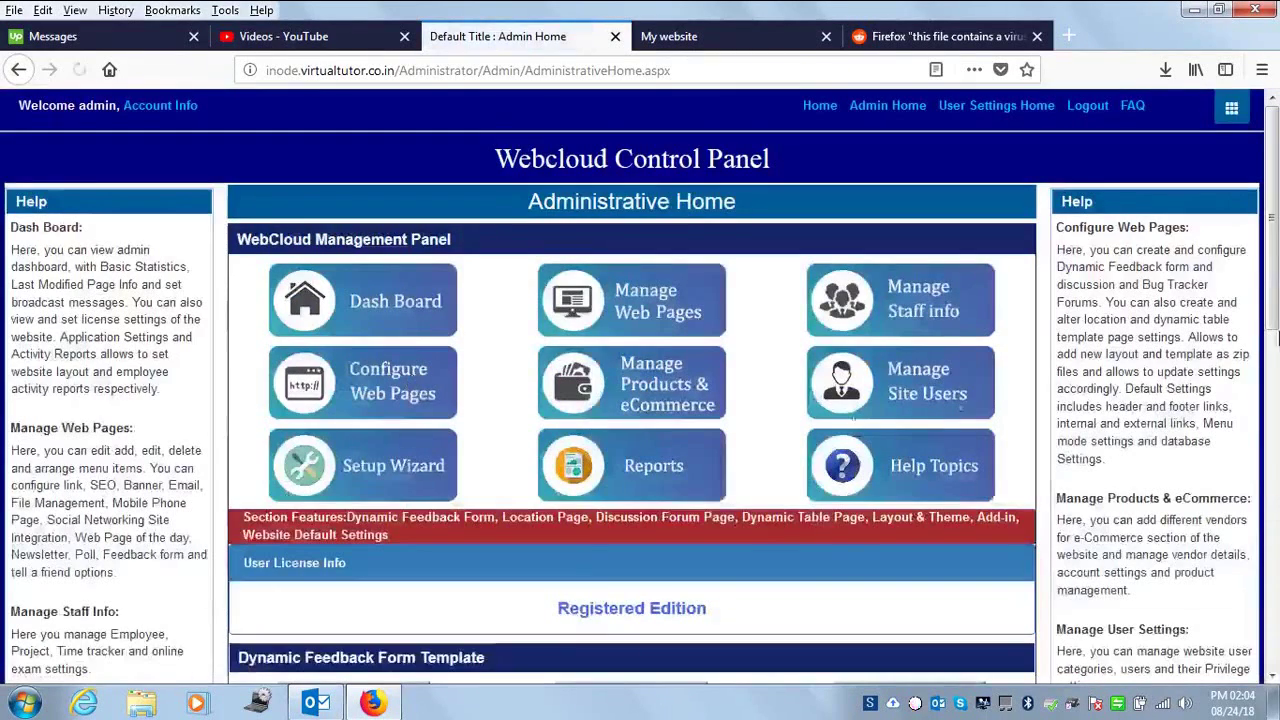
{"action": "left_click_drag", "start_coordinate": [1270, 220], "coordinate": [1258, 437]}
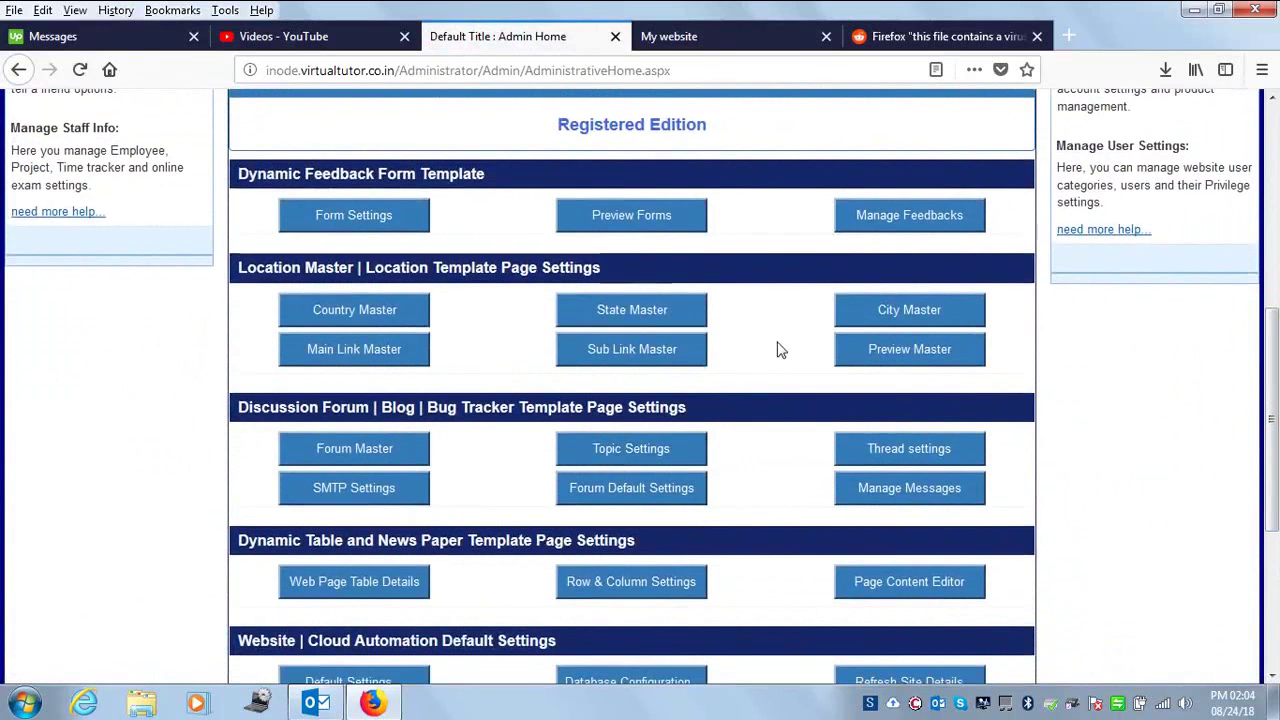
{"action": "left_click", "coordinate": [893, 222]}
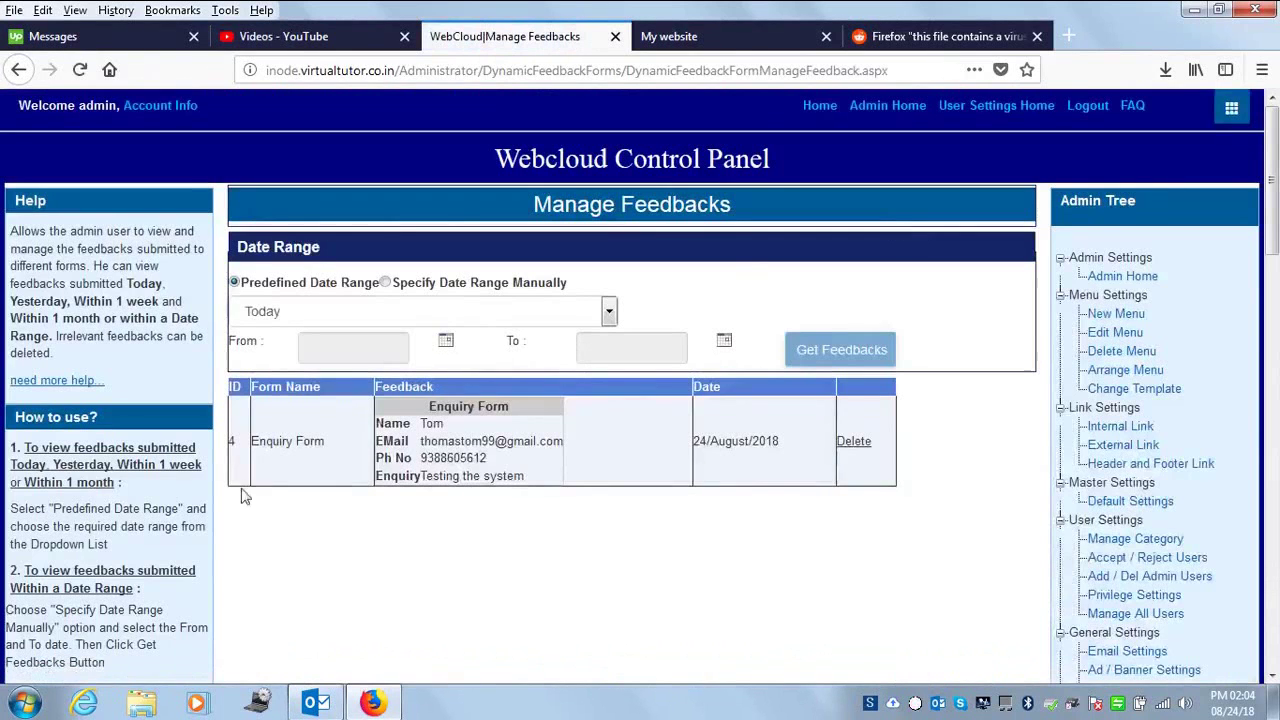
Return to the Configure Web Pages options and open the Forum Master settings for the discussion forum.
{"action": "left_click", "coordinate": [19, 70]}
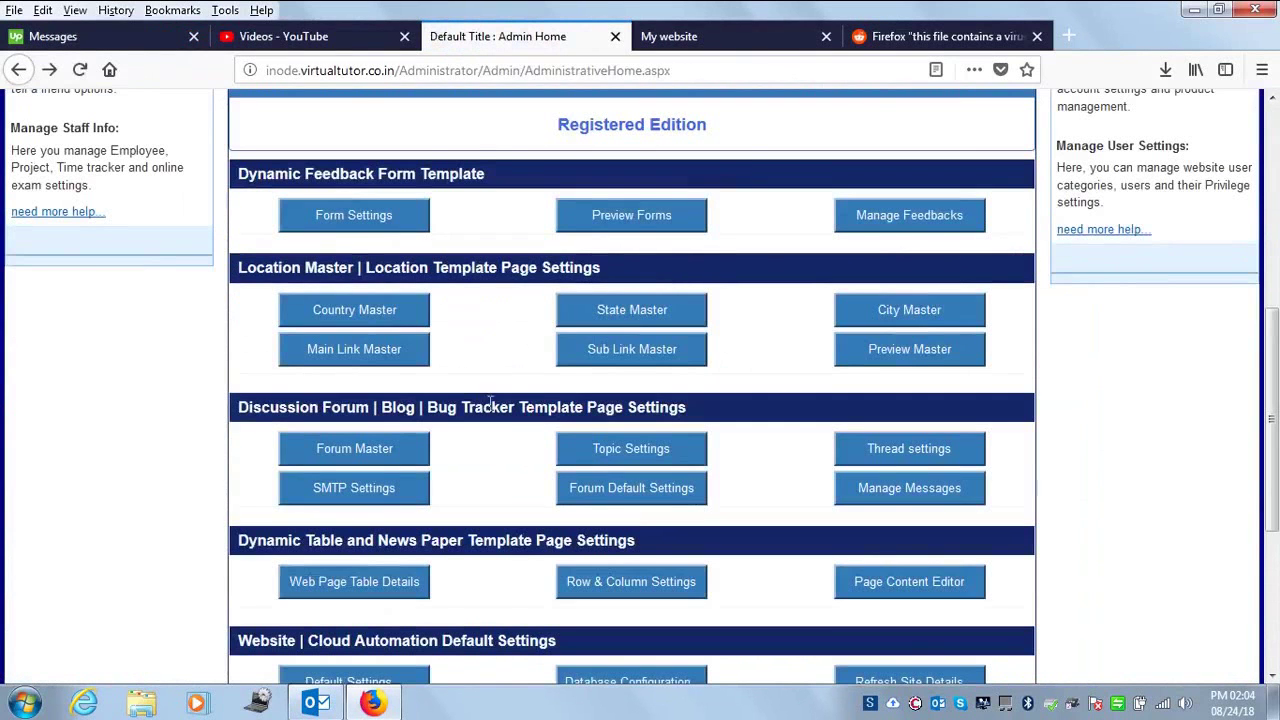
{"action": "left_click_drag", "start_coordinate": [238, 268], "coordinate": [645, 275]}
{"action": "left_click", "coordinate": [648, 274]}
{"action": "mouse_move", "coordinate": [1276, 353]}
{"action": "left_mouse_down"}
{"action": "mouse_move", "coordinate": [1275, 480]}
{"action": "mouse_move", "coordinate": [1276, 236]}
{"action": "mouse_move", "coordinate": [1276, 344]}
{"action": "left_mouse_up"}
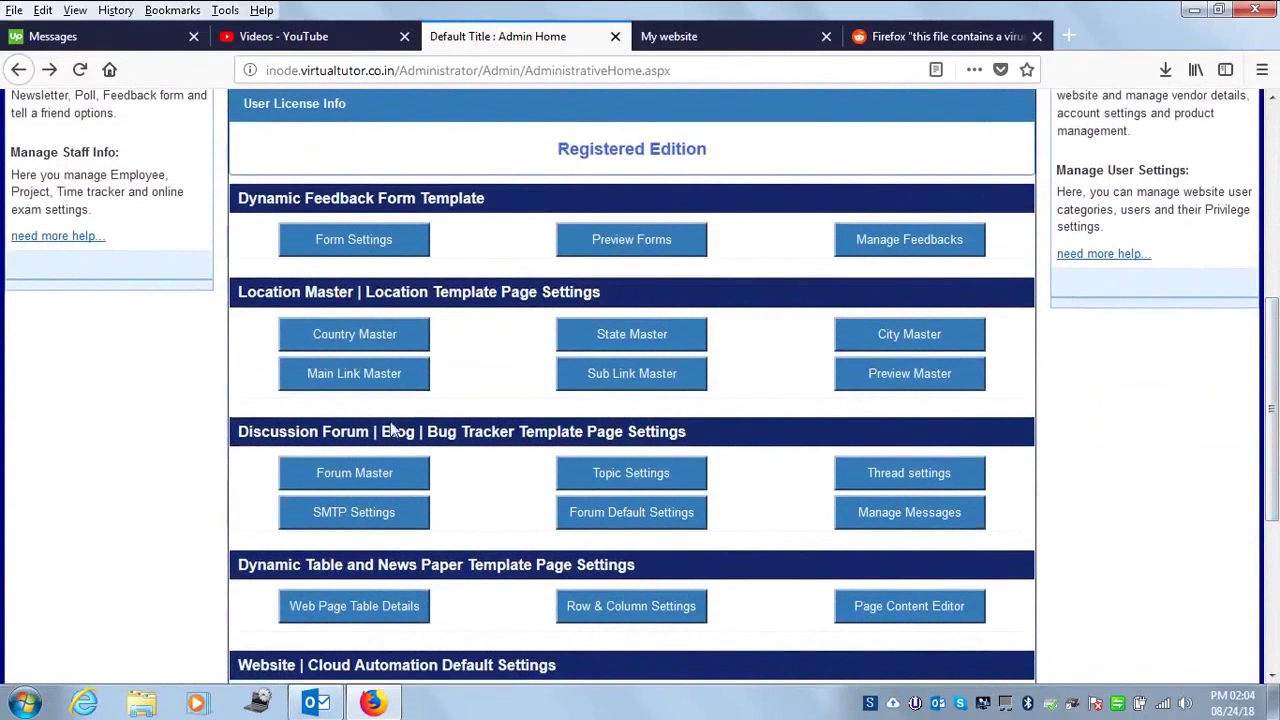
{"action": "mouse_move", "coordinate": [1275, 430]}
{"action": "left_mouse_down"}
{"action": "mouse_move", "coordinate": [1275, 383]}
{"action": "mouse_move", "coordinate": [1273, 422]}
{"action": "left_mouse_up"}
{"action": "left_click", "coordinate": [384, 507]}
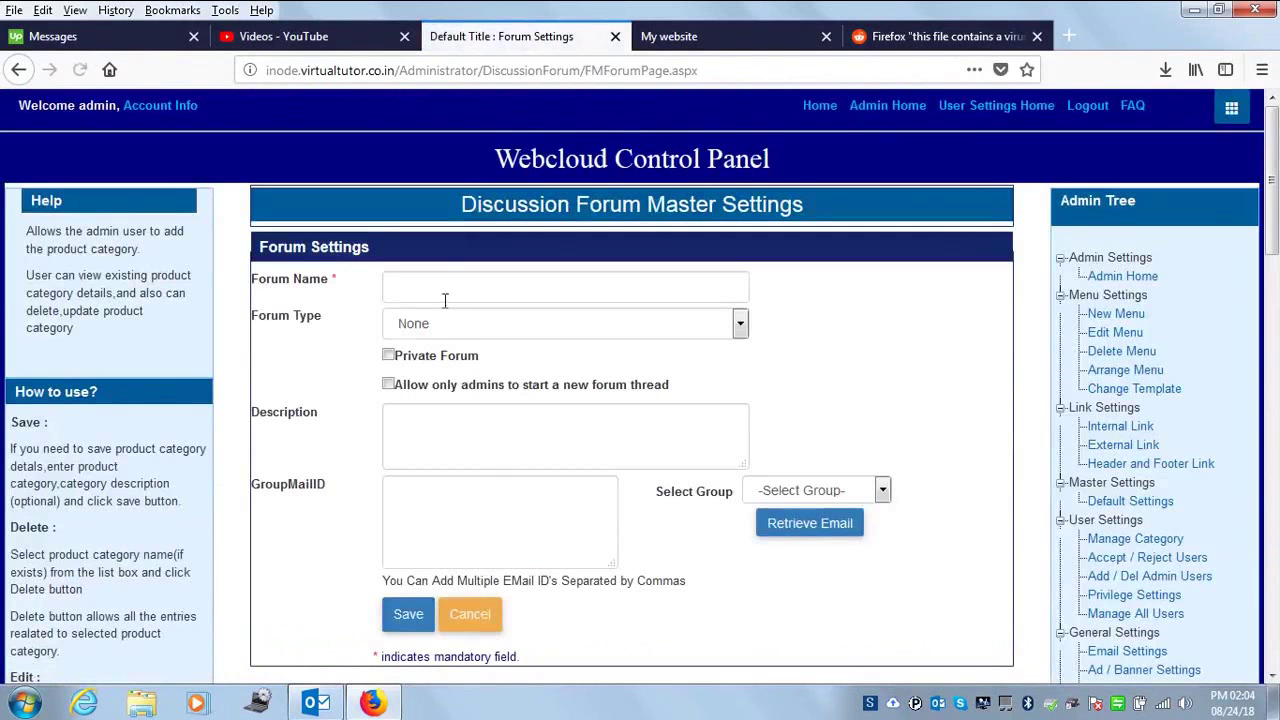
Enter "IT Job Tips" as the forum name and review the forum types, leaving None selected.
{"action": "left_click", "coordinate": [442, 291]}
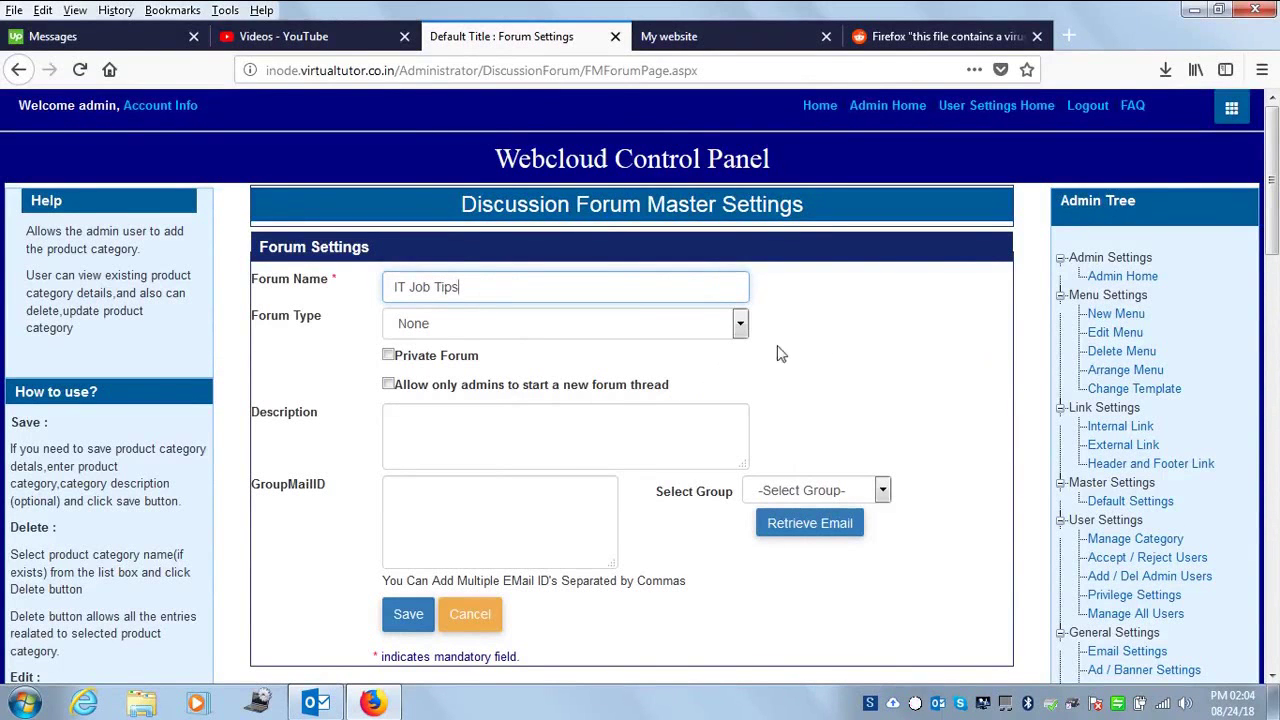
{"action": "left_click", "coordinate": [740, 324]}
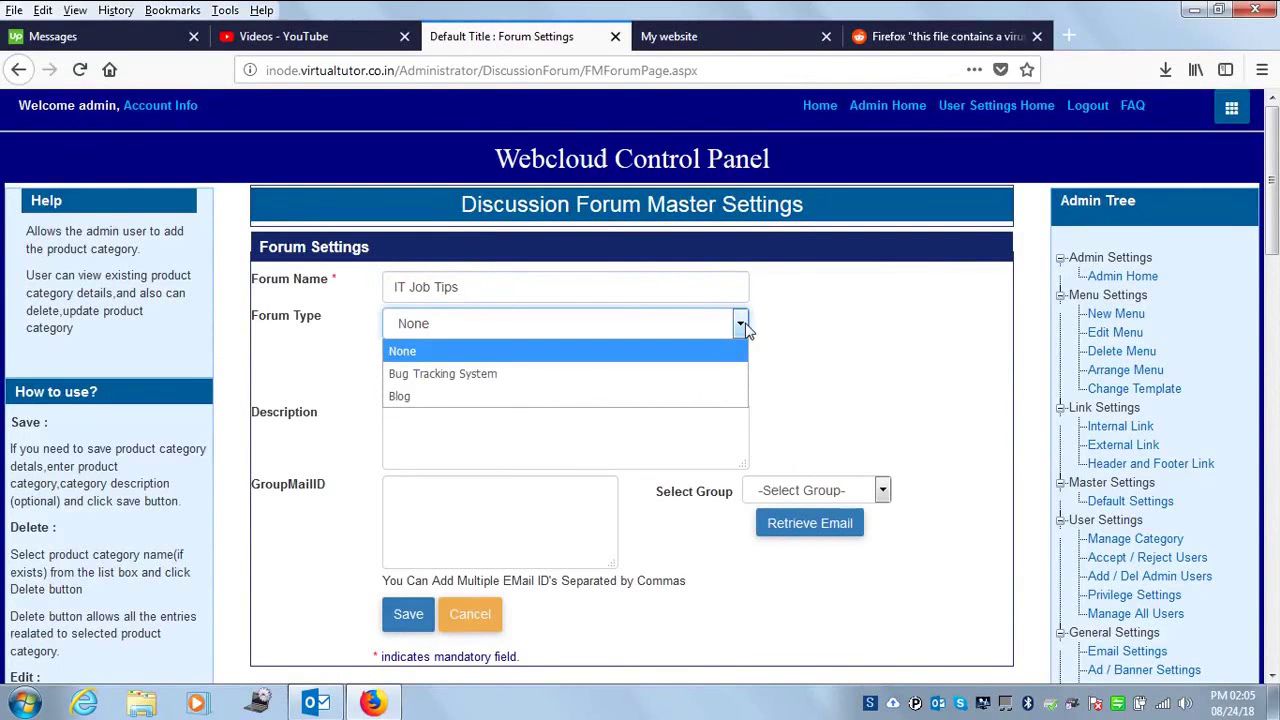
{"action": "left_click", "coordinate": [857, 324]}
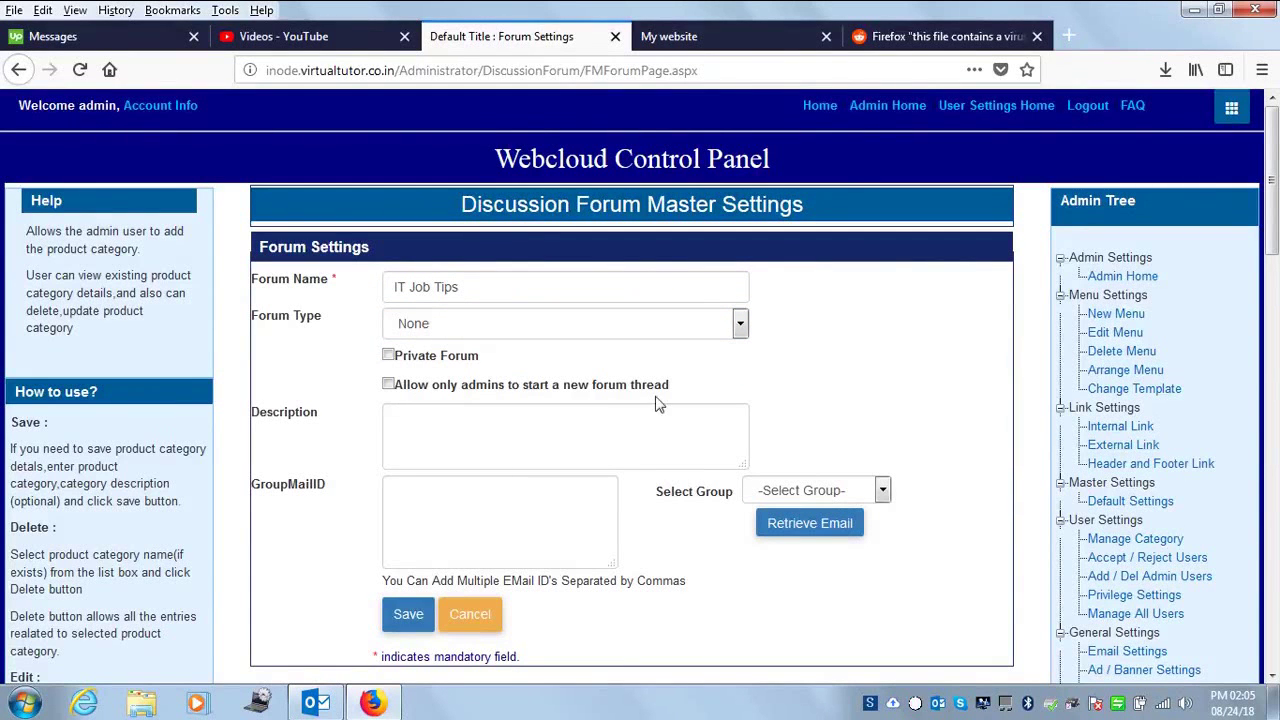
Copy the forum name into the description and append "and T" to it.
{"action": "left_click", "coordinate": [441, 424]}
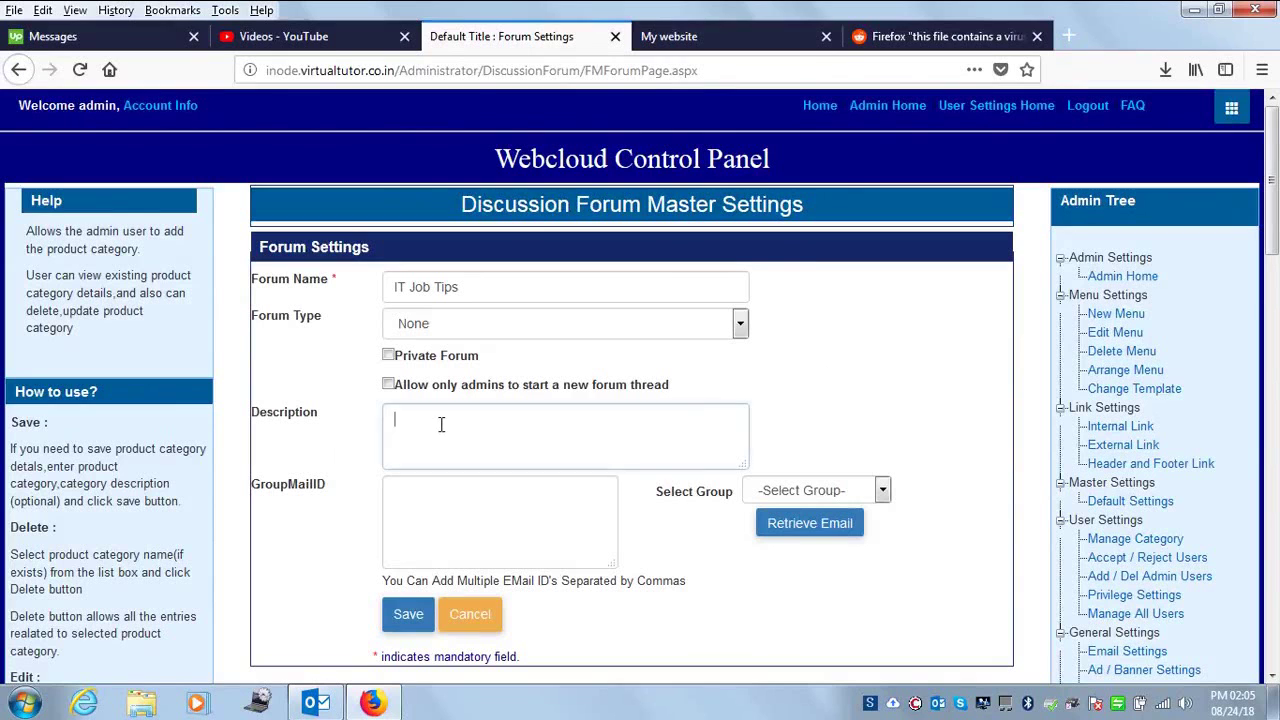
{"action": "triple_click", "coordinate": [491, 287]}
{"action": "key", "text": "ctrl+c"}
{"action": "left_click", "coordinate": [498, 447]}
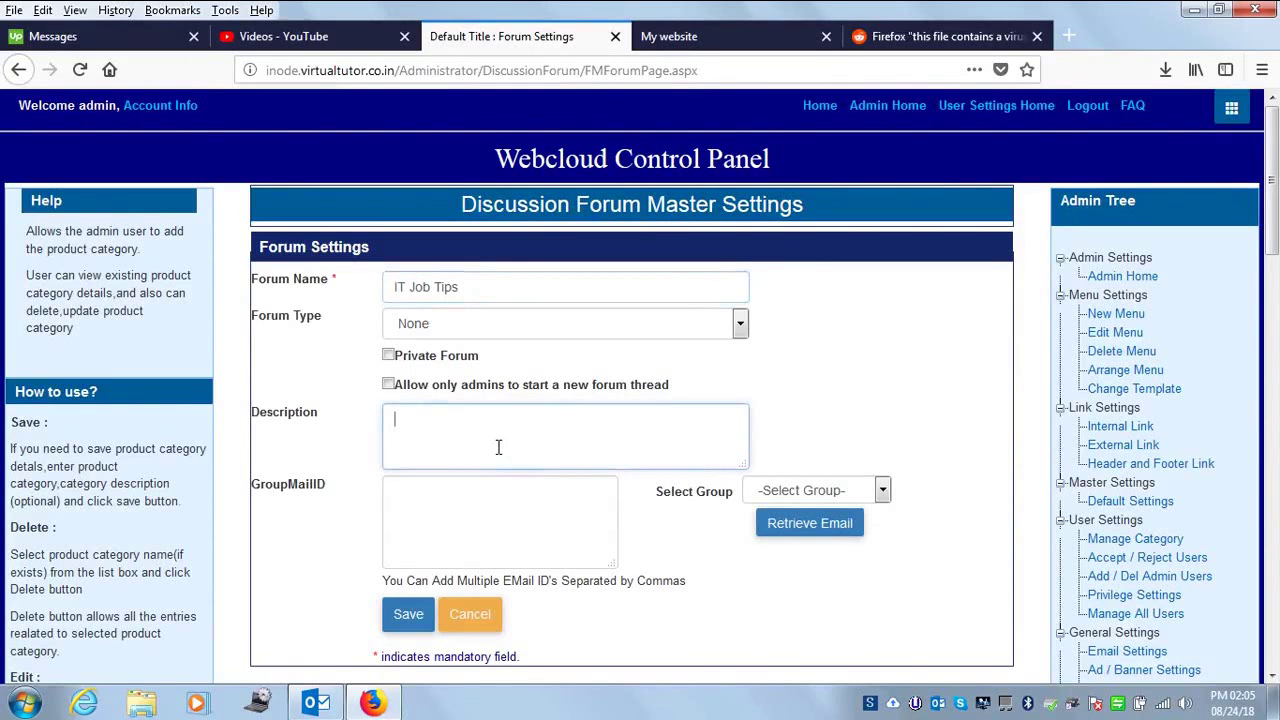
{"action": "key", "text": "ctrl+v"}
{"action": "type", "text": "and"}
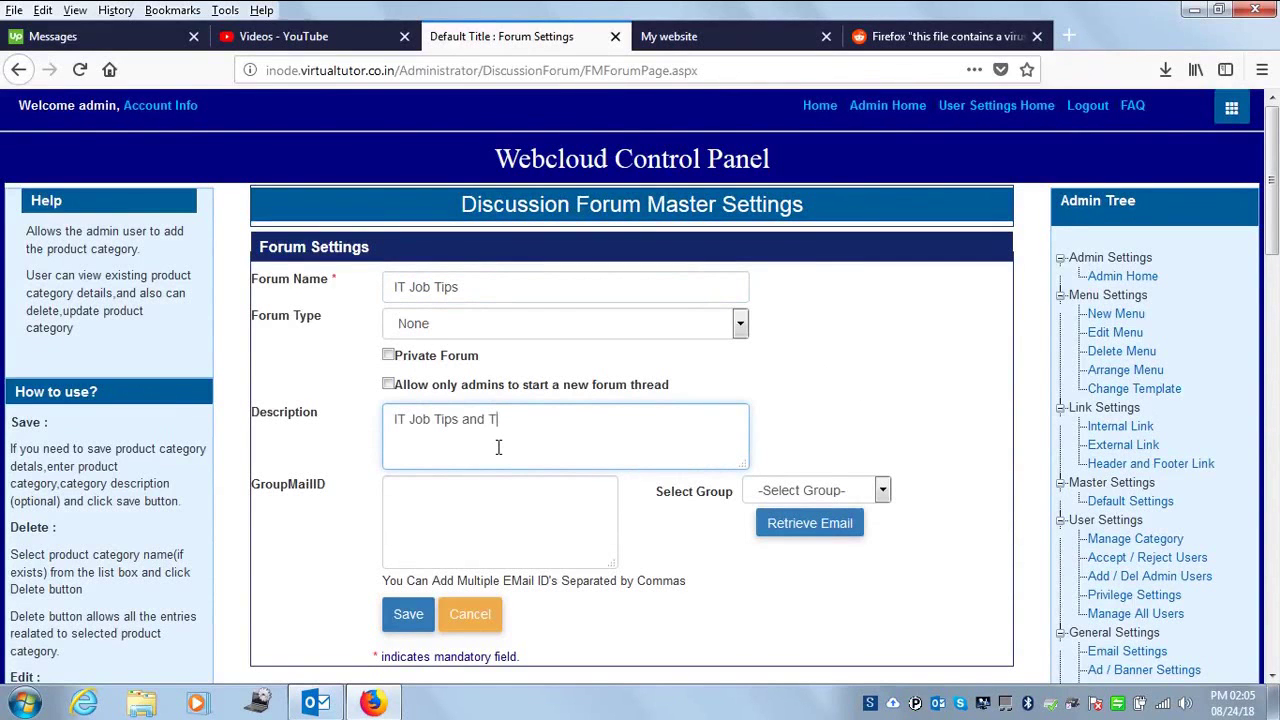
Delete "Job Tips and T" from the forum description.
{"action": "key", "text": "shift+Left"}
{"action": "key", "text": "shift+Left"}
{"action": "key", "text": "shift+Left"}
{"action": "key", "text": "shift+Left"}
{"action": "key", "text": "shift+Left"}
{"action": "key", "text": "shift+Left"}
{"action": "key", "text": "shift+Left"}
{"action": "key", "text": "shift+Left"}
{"action": "key", "text": "shift+Left"}
{"action": "key", "text": "shift+Left"}
{"action": "key", "text": "shift+Left"}
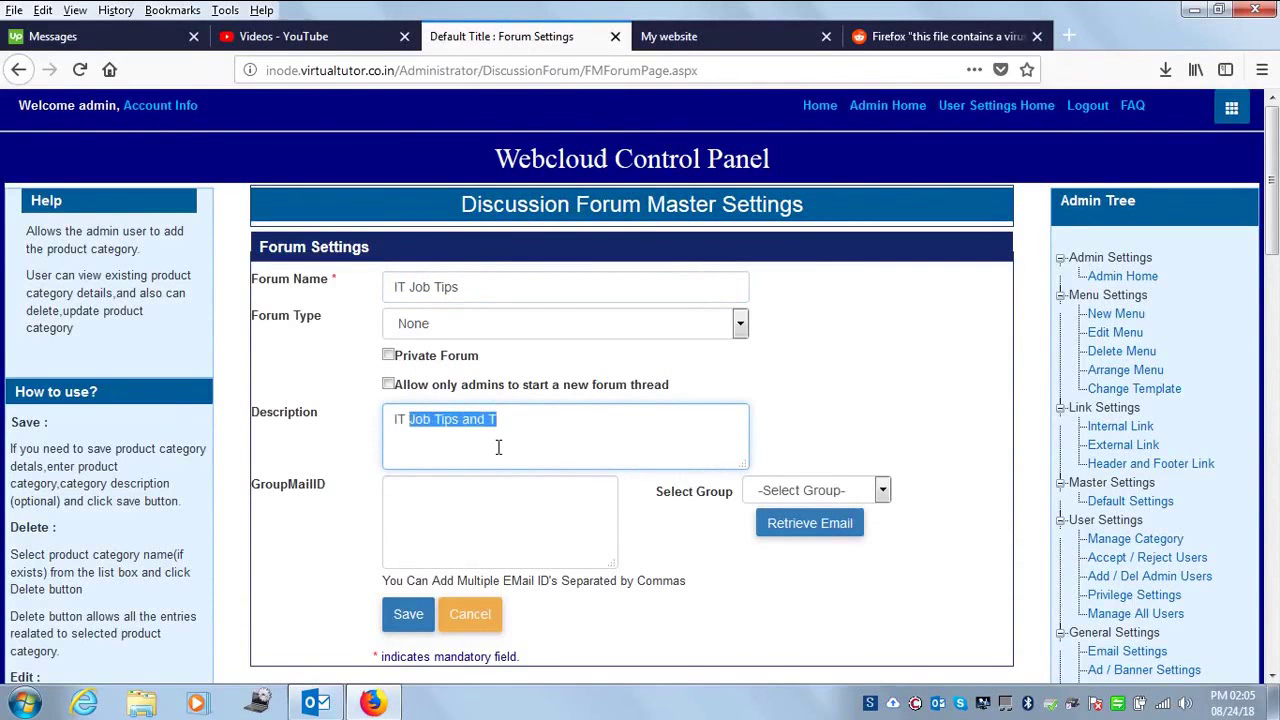
{"action": "key", "text": "BackSpace"}
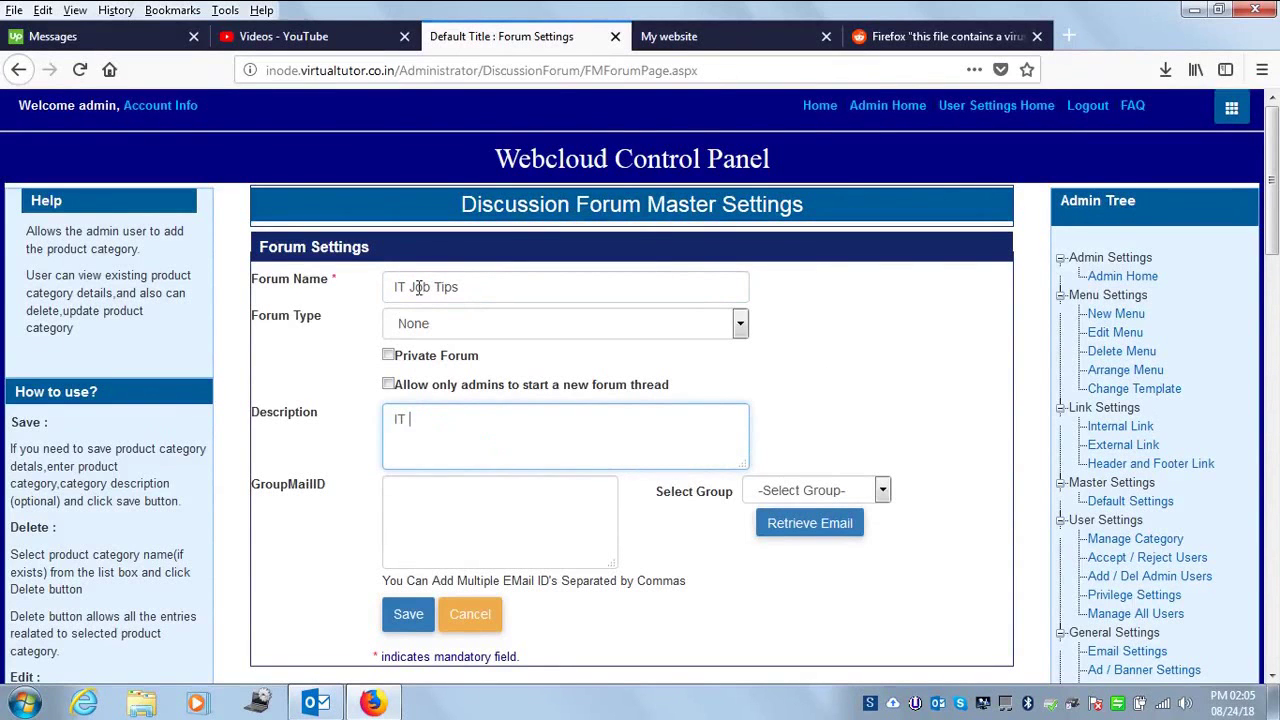
Change the forum name to "IT Programming Tips and Tricks" and select the whole name.
{"action": "left_click_drag", "start_coordinate": [396, 287], "coordinate": [478, 287]}
{"action": "left_click", "coordinate": [480, 287]}
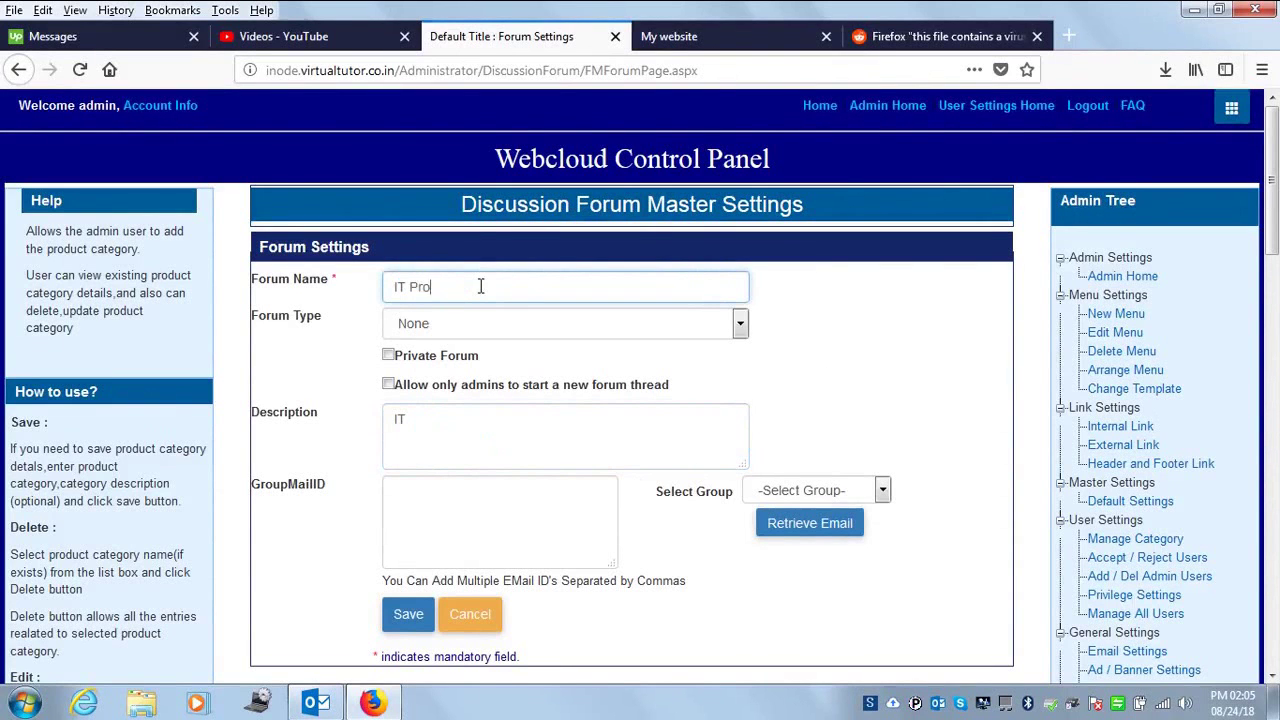
{"action": "type", "text": "Programming Tips and Tricks"}
{"action": "key", "text": "ctrl+a"}
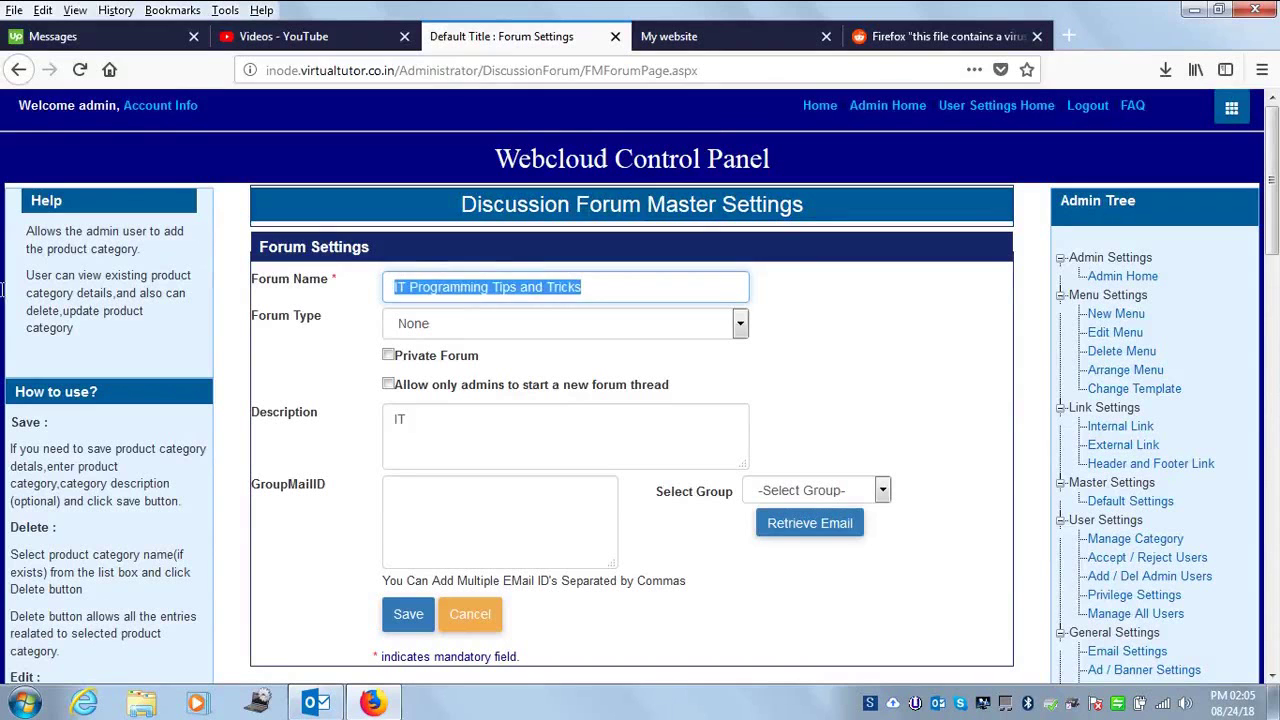
Replace the forum description with the copied forum name followed by "can be found here".
{"action": "key", "text": "ctrl+c"}
{"action": "left_click", "coordinate": [398, 434]}
{"action": "key", "text": "ctrl+a"}
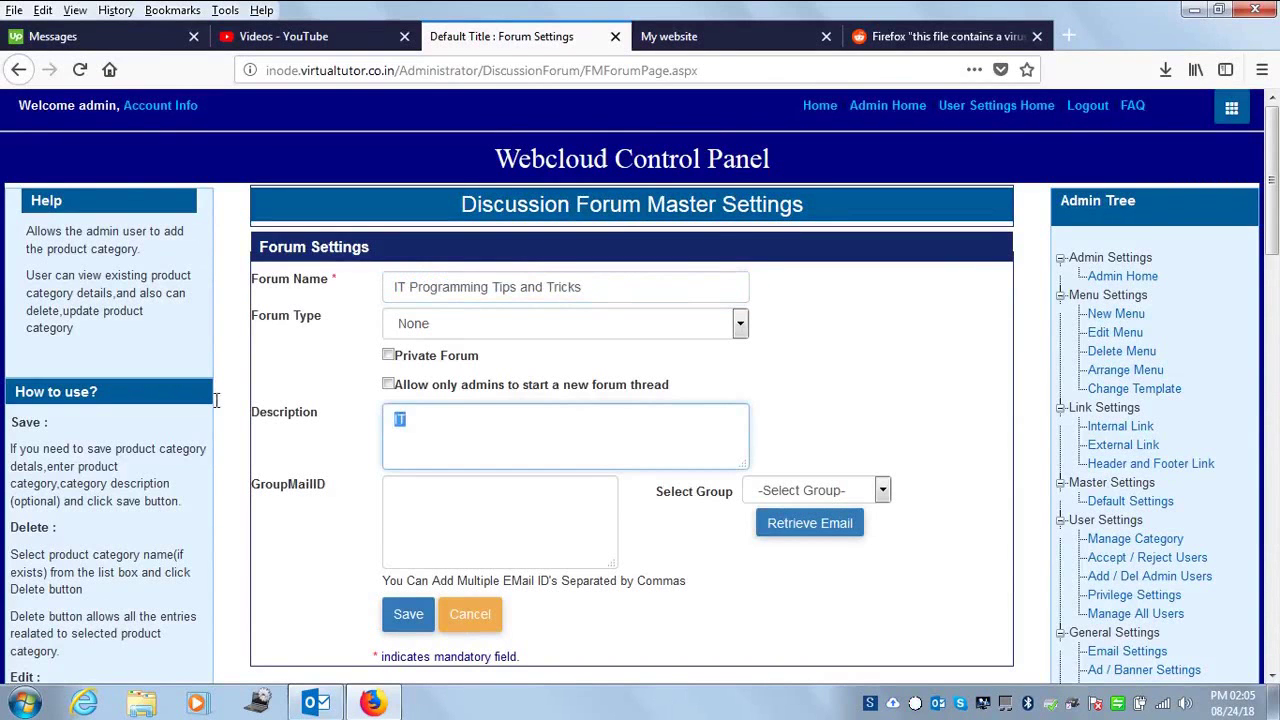
{"action": "key", "text": "ctrl+v"}
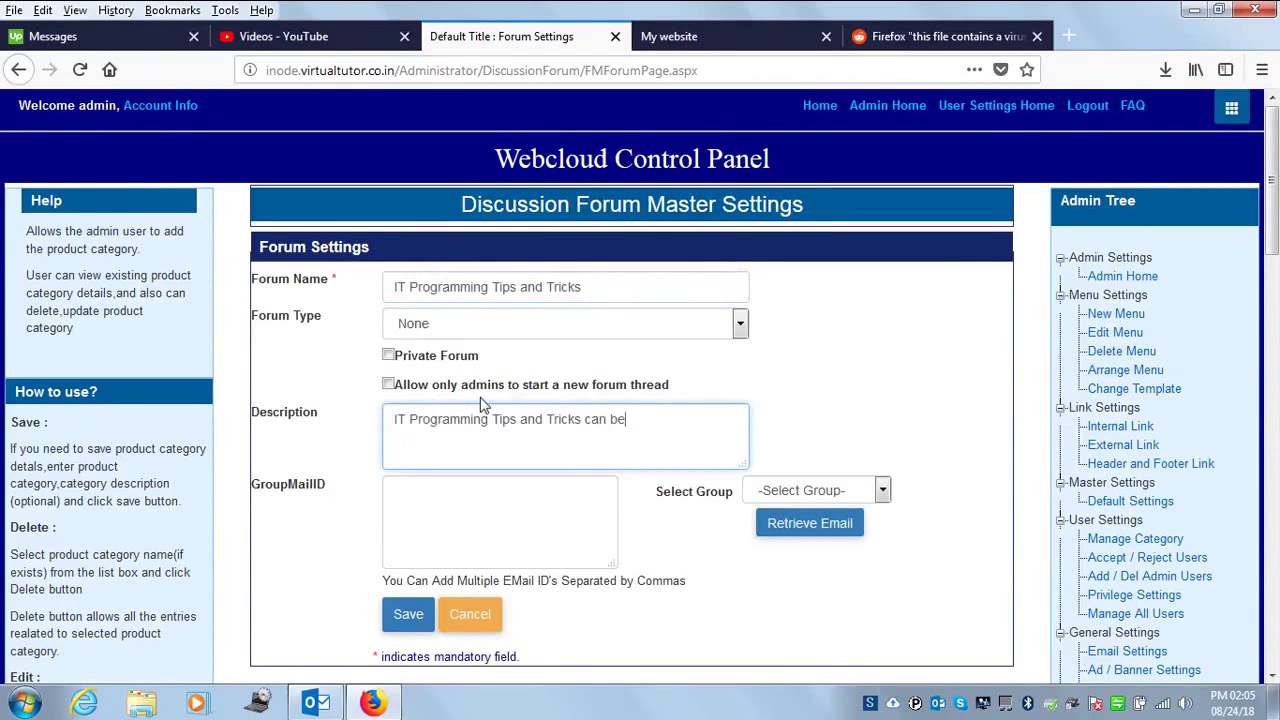
{"action": "type", "text": "can be found here"}
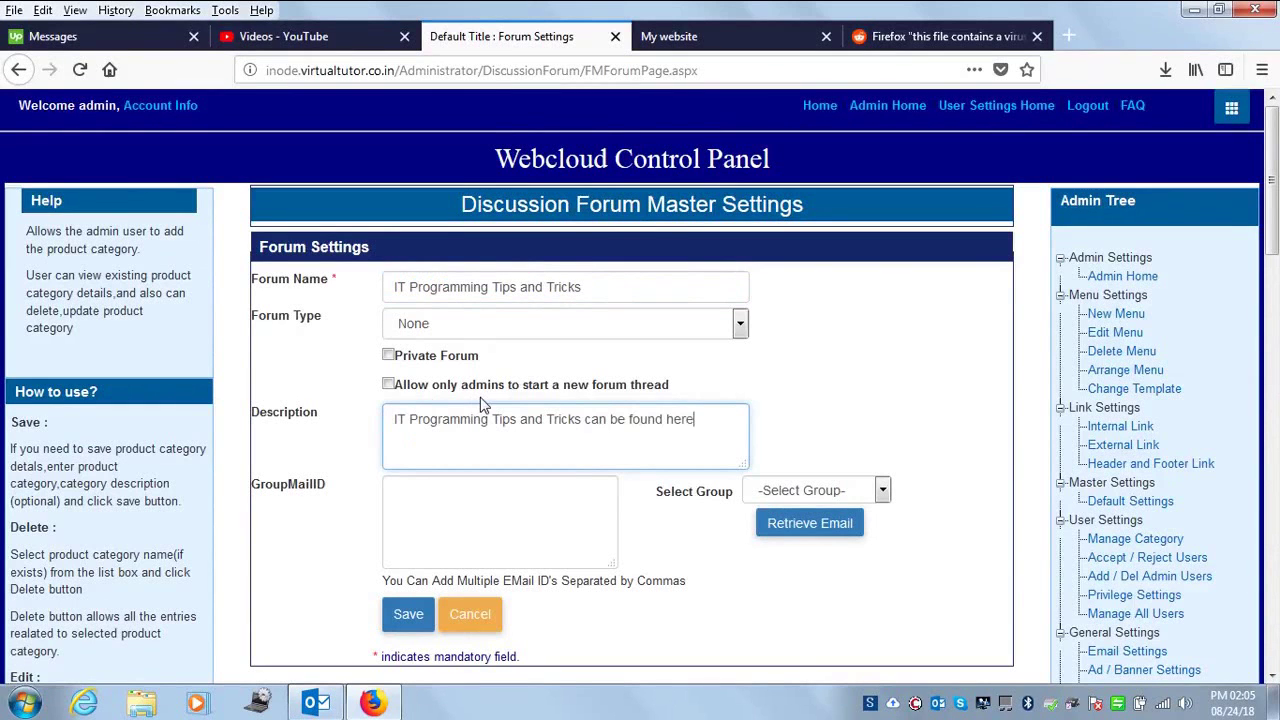
Leave the group mail IDs empty, dismiss the Facebook notification and save the new forum.
{"action": "left_click", "coordinate": [429, 517]}
{"action": "left_click_drag", "start_coordinate": [1274, 216], "coordinate": [1274, 246]}
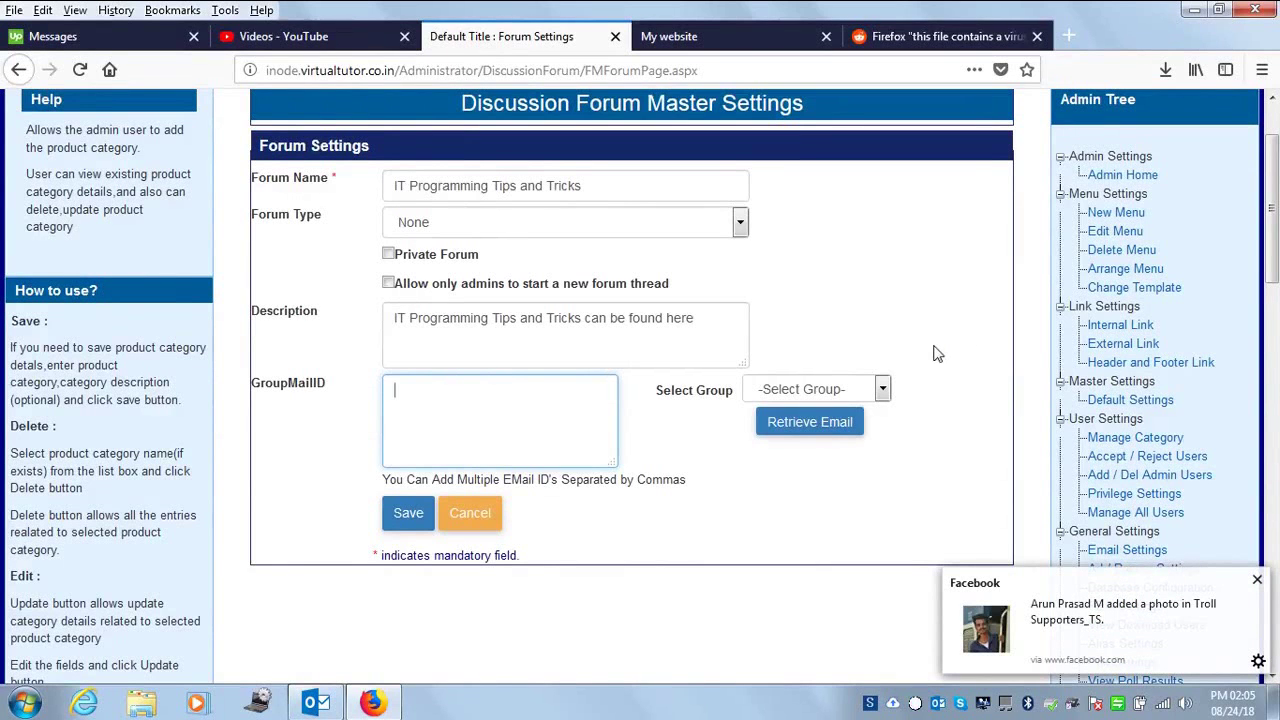
{"action": "left_click", "coordinate": [1257, 580]}
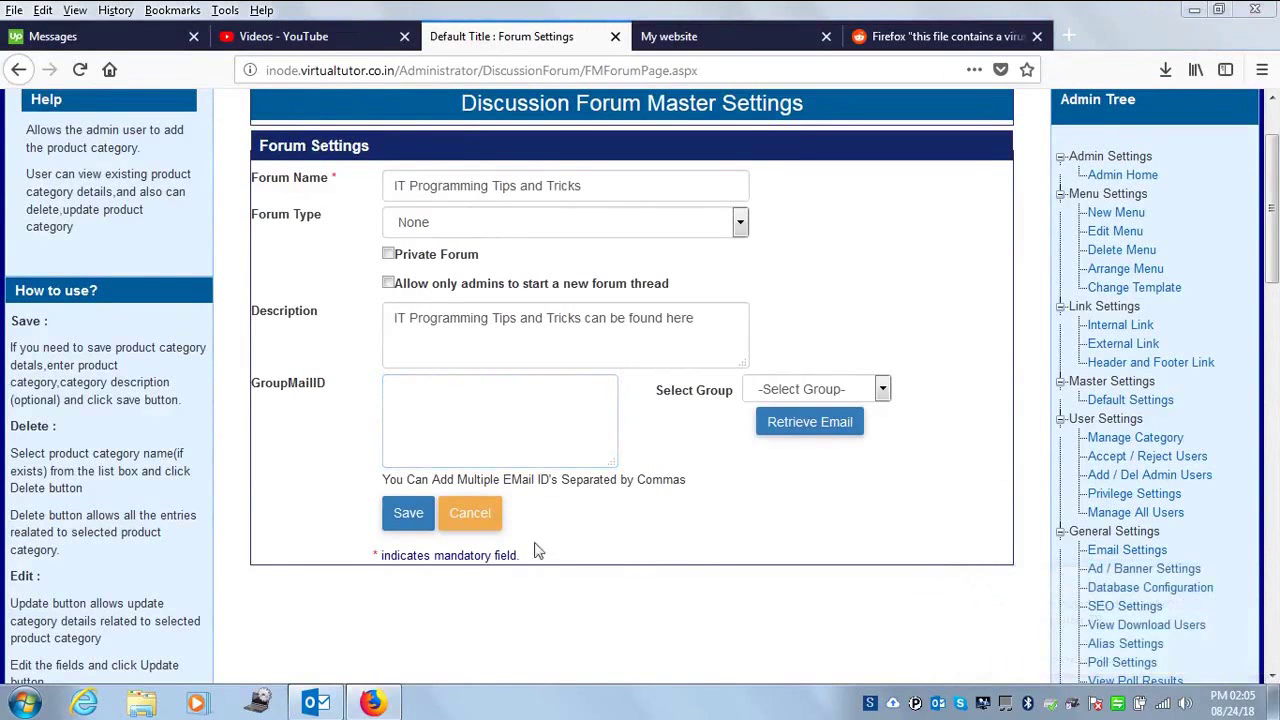
{"action": "left_click", "coordinate": [408, 513]}
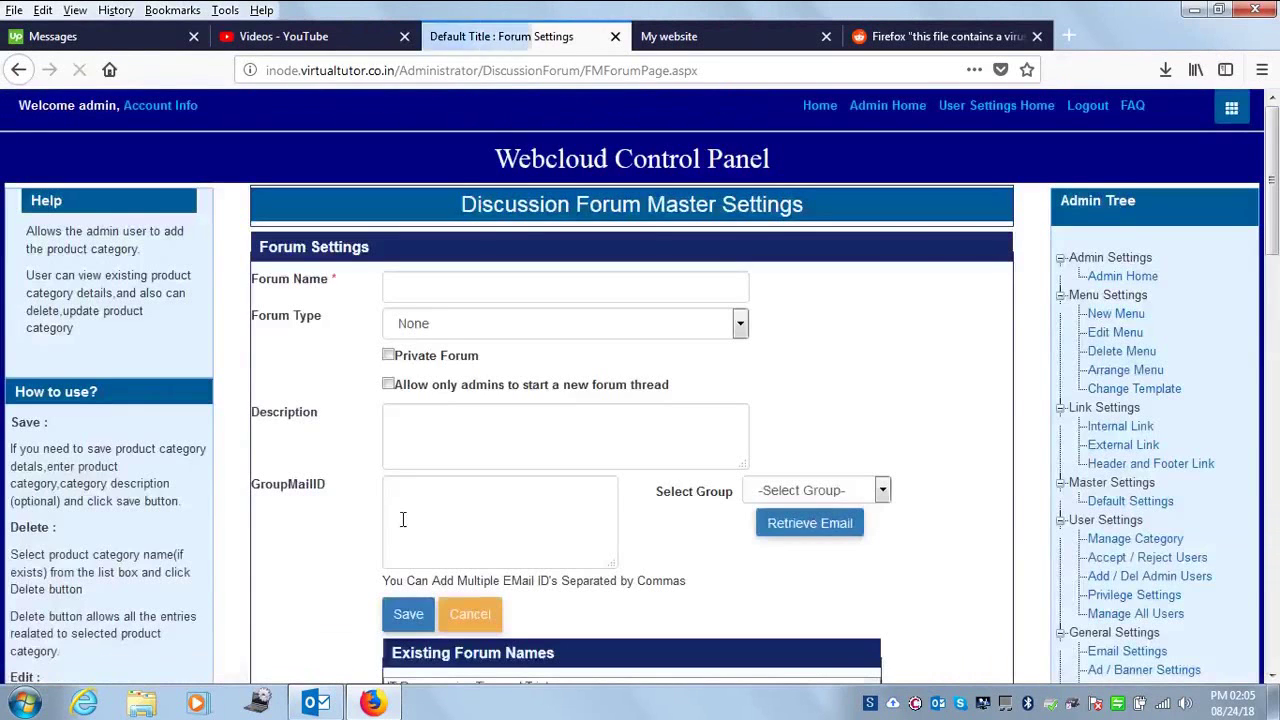
Load the saved "IT Programming Tips and Tricks" forum from the existing forum names and review its details.
{"action": "left_click_drag", "start_coordinate": [1273, 205], "coordinate": [1273, 290]}
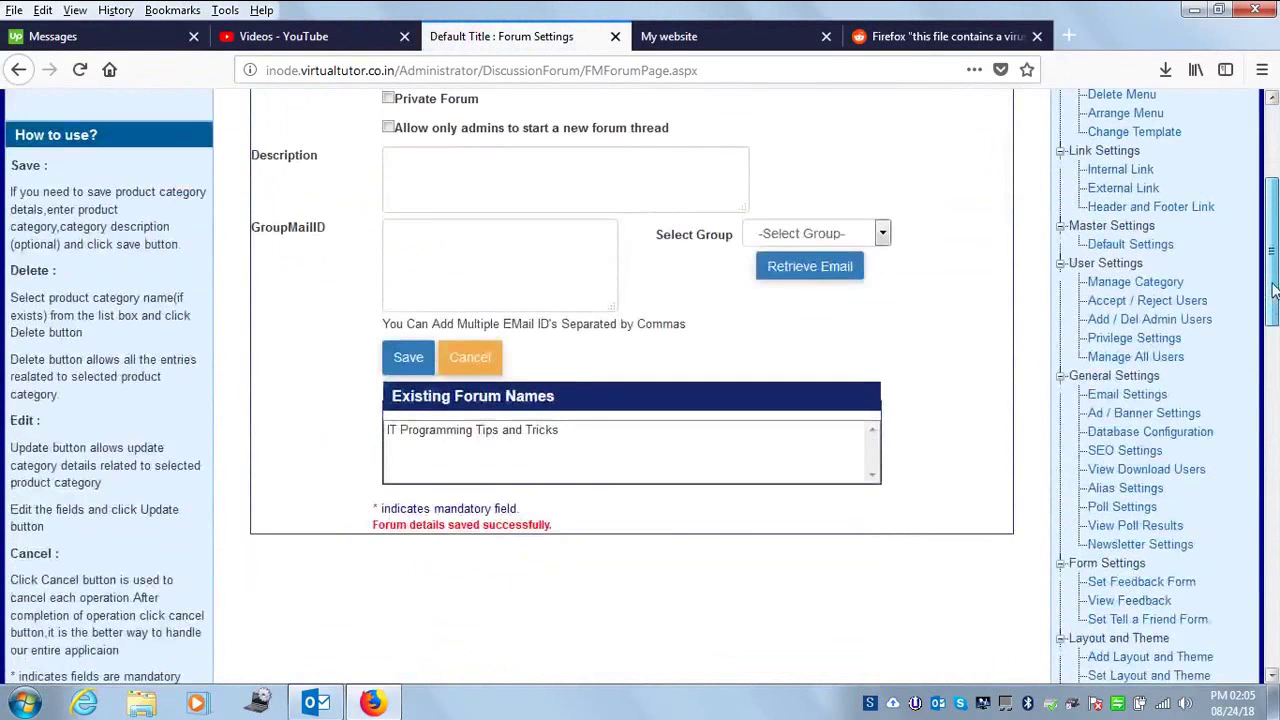
{"action": "left_click", "coordinate": [500, 435]}
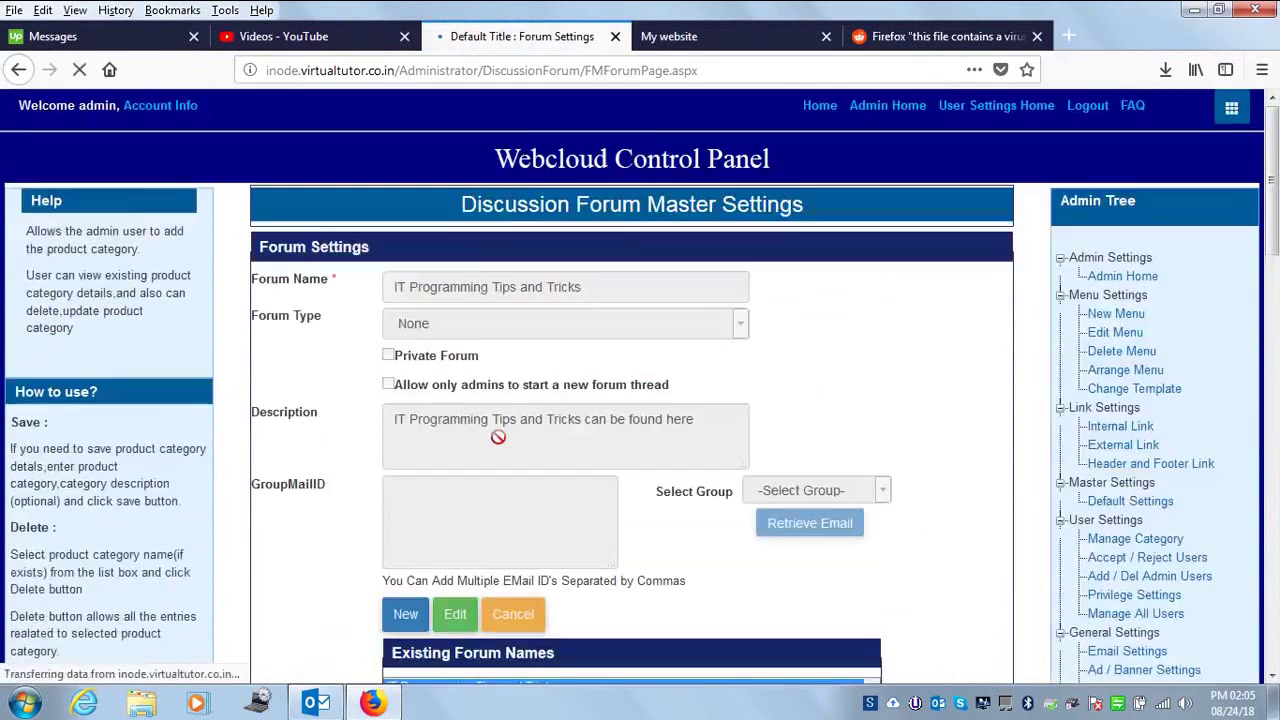
{"action": "scroll", "coordinate": [1277, 277], "scroll_direction": "down", "scroll_amount": 5}
{"action": "scroll", "coordinate": [783, 198], "scroll_direction": "up", "scroll_amount": 5}
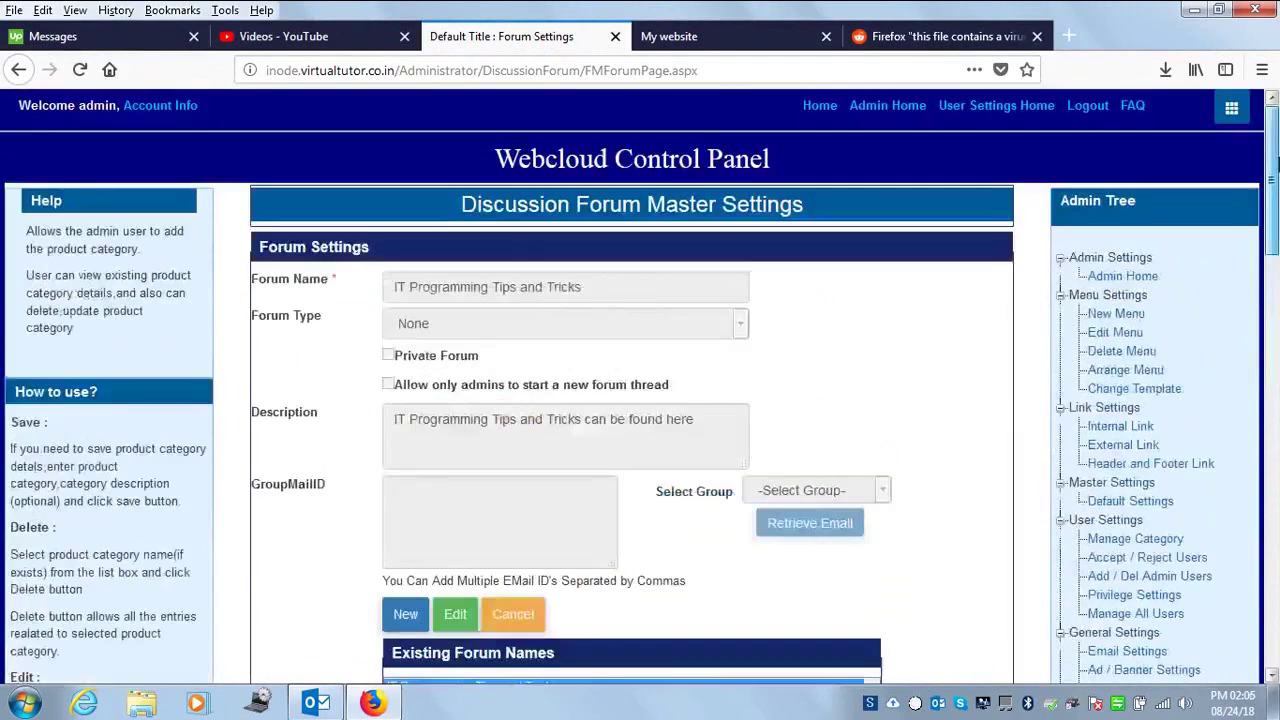
Open the forum topic settings from the web page configuration and choose the "IT Programming Tips and Tricks" forum.
{"action": "left_click", "coordinate": [887, 105]}
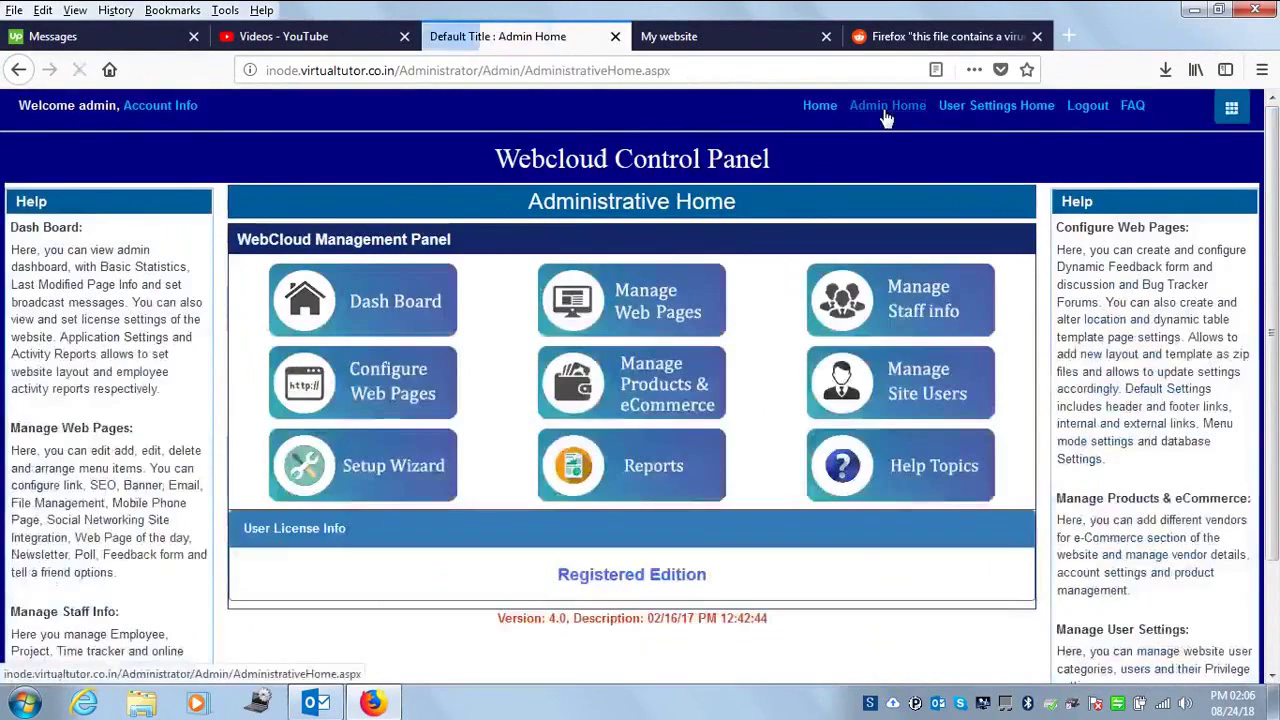
{"action": "left_click", "coordinate": [390, 390]}
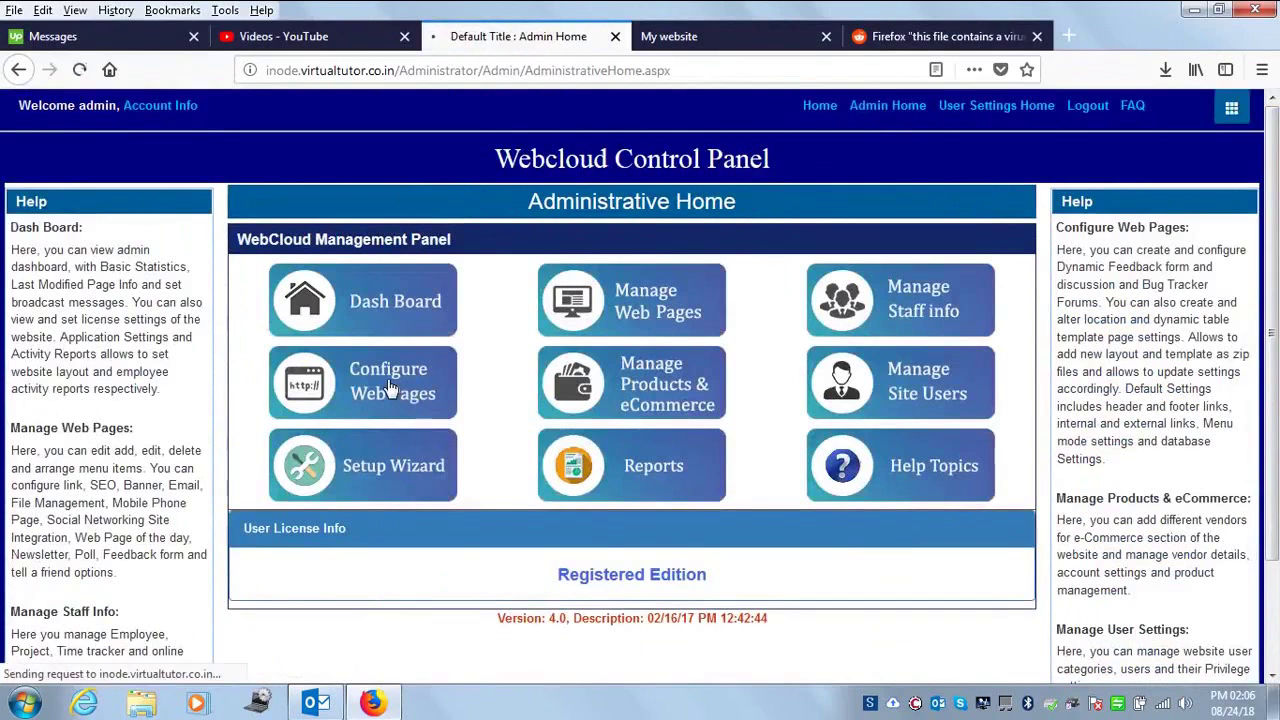
{"action": "scroll", "coordinate": [1273, 300], "scroll_direction": "down", "scroll_amount": 5}
{"action": "left_click_drag", "start_coordinate": [1273, 300], "coordinate": [1273, 385]}
{"action": "left_click", "coordinate": [608, 425]}
{"action": "left_click", "coordinate": [610, 290]}
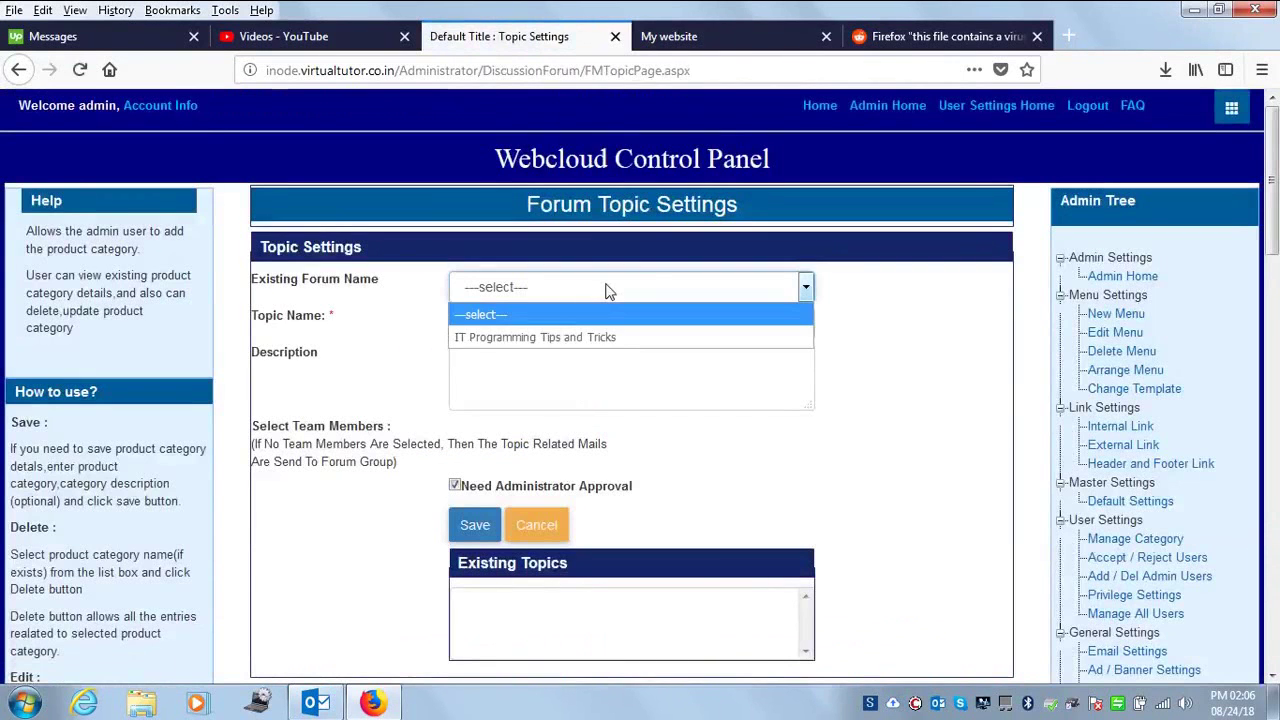
{"action": "left_click", "coordinate": [566, 338]}
Enter "C++ Programming" as the topic name and copy it.
{"action": "left_click", "coordinate": [616, 321]}
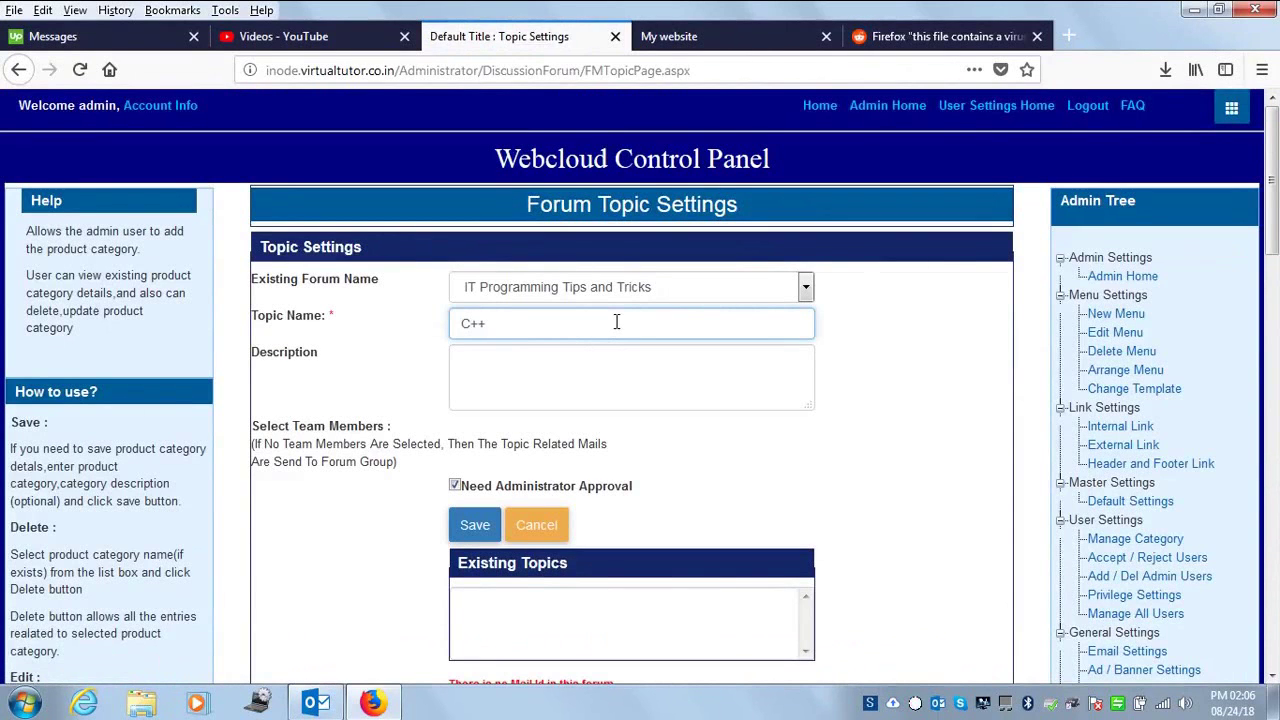
{"action": "type", "text": "C++ Programming"}
{"action": "key", "text": "ctrl+a"}
{"action": "key", "text": "ctrl+c"}
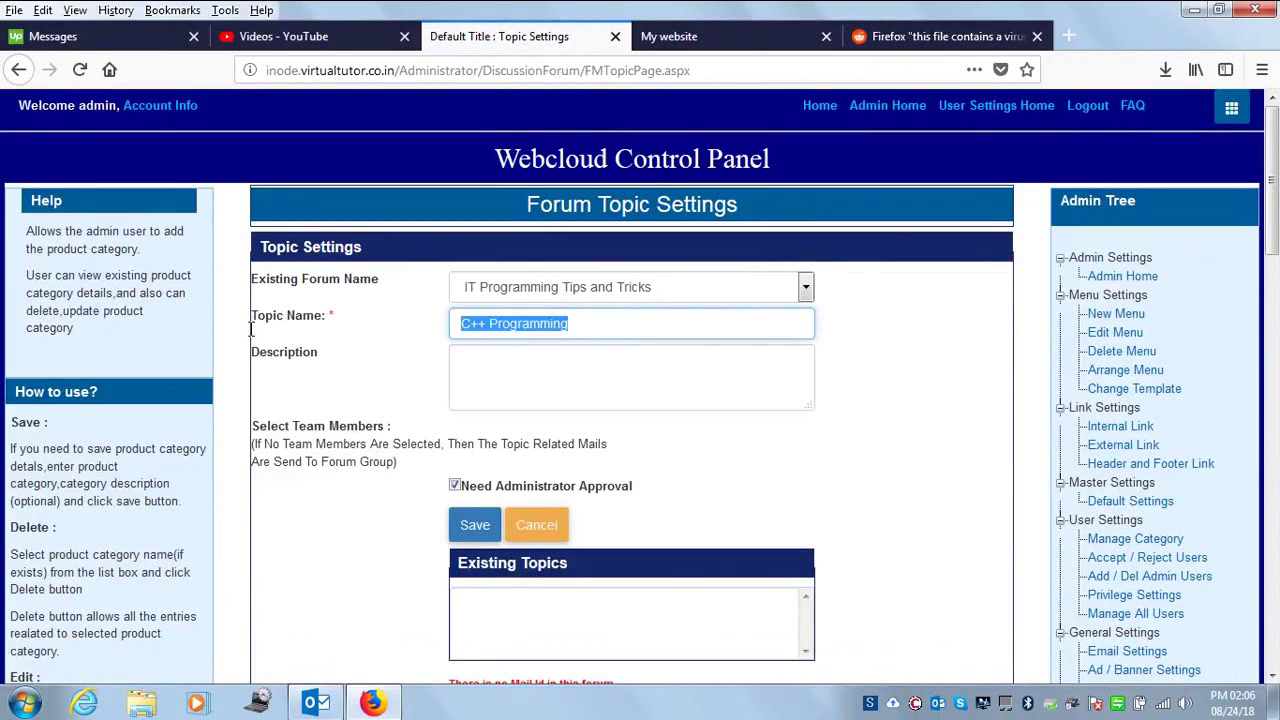
Build the topic description from the copied name, continuing with "Tips and Tricks will" and ending with "here", and save the topic.
{"action": "left_click", "coordinate": [612, 391]}
{"action": "key", "text": "ctrl+v"}
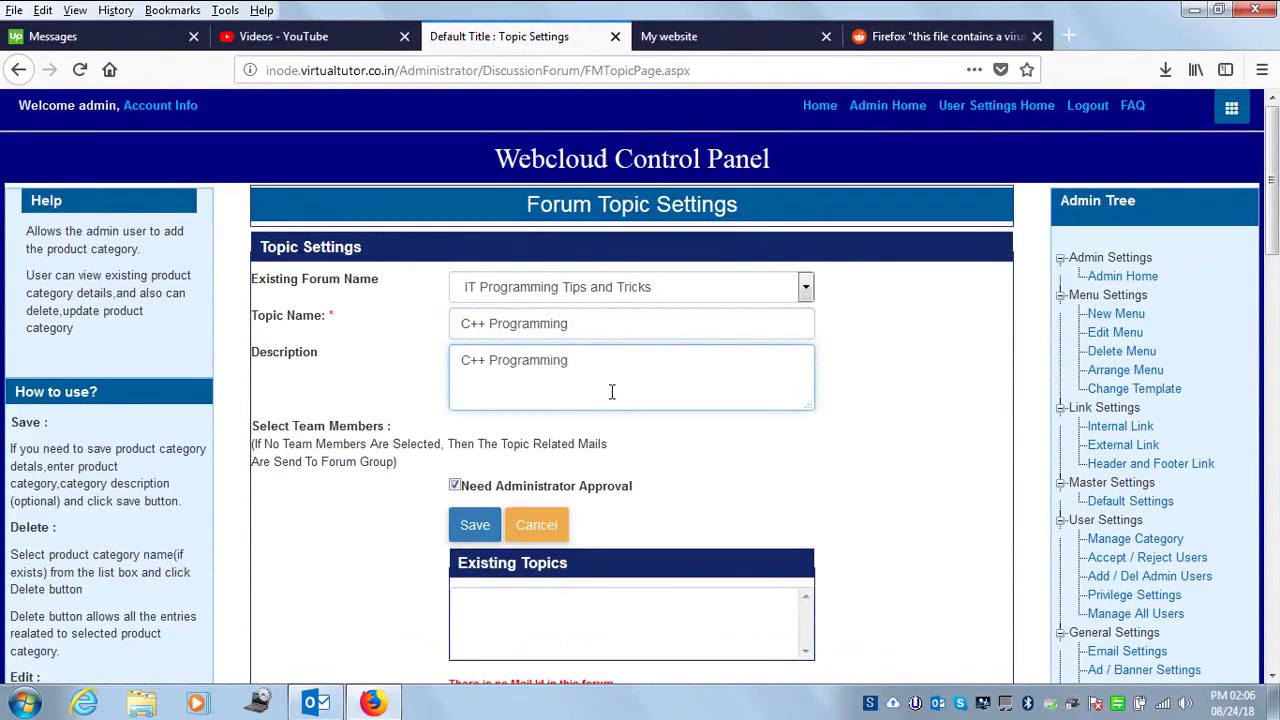
{"action": "type", "text": "Tips and Tricks will eb"}
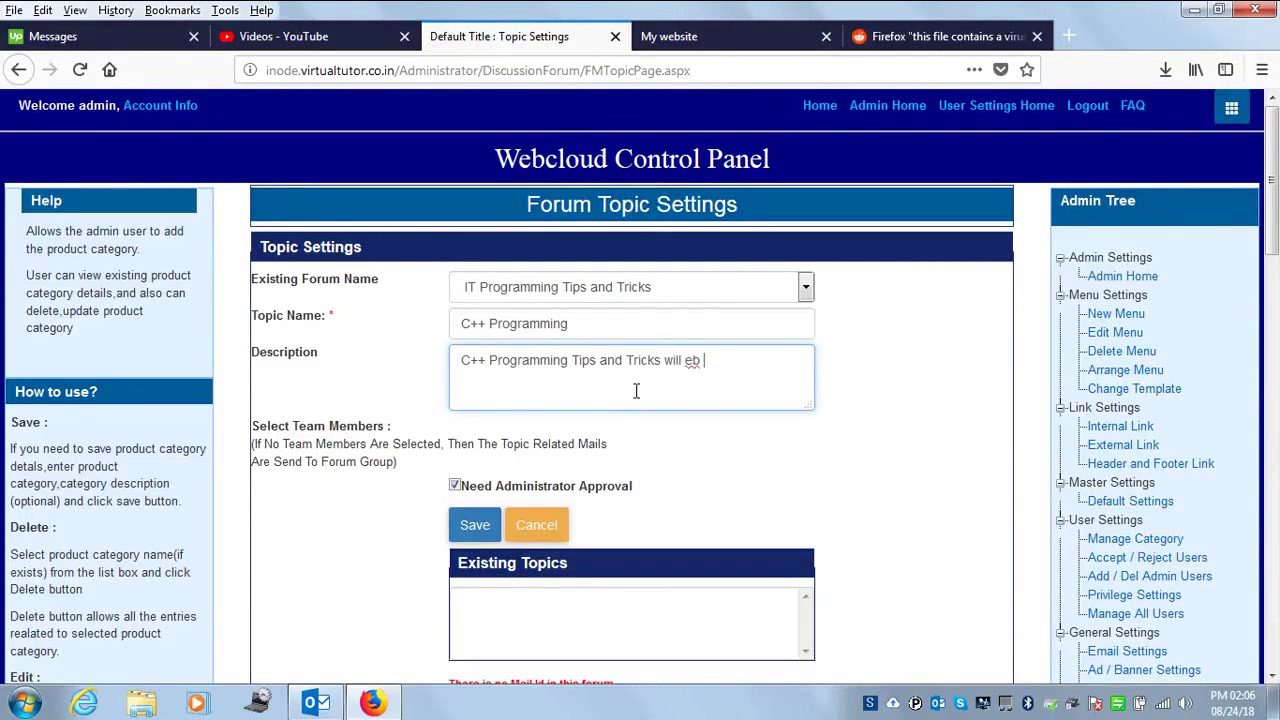
{"action": "type", "text": "here"}
{"action": "left_click", "coordinate": [472, 528]}
Enter "Java Programming" as the name of a second topic, capitalizing the P, and select the whole name.
{"action": "left_click", "coordinate": [547, 324]}
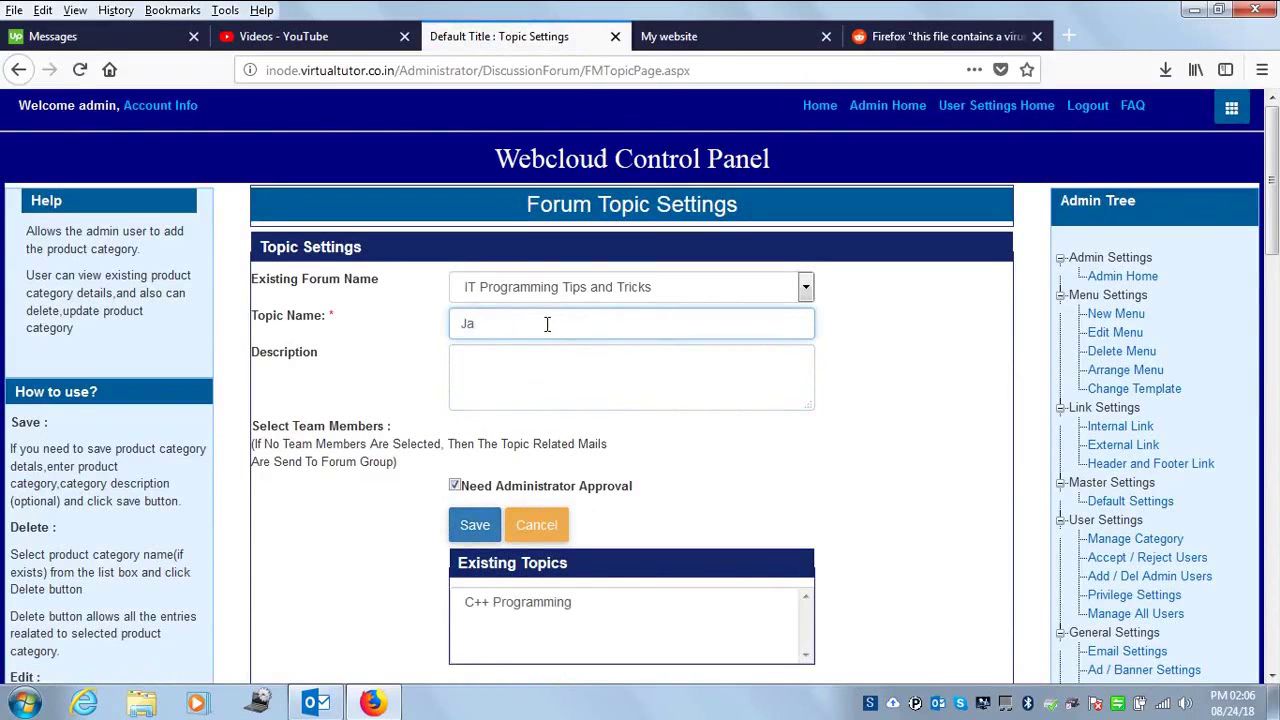
{"action": "type", "text": "Java programming"}
{"action": "key", "text": "ctrl+shift+Left"}
{"action": "key", "text": "Left"}
{"action": "key", "text": "shift+Right"}
{"action": "type", "text": "P"}
{"action": "key", "text": "ctrl+a"}
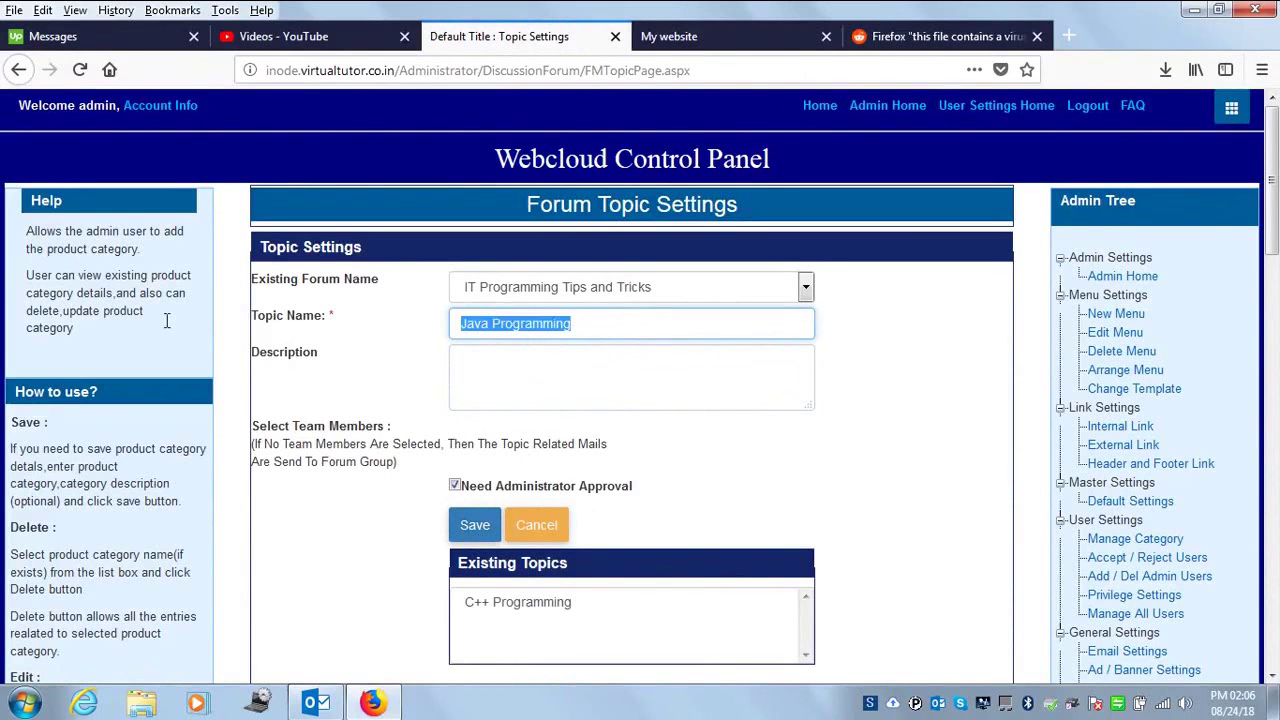
Set the second topic's description to "Java Programming Tips and tricks" and save the topic.
{"action": "left_click", "coordinate": [476, 377]}
{"action": "key", "text": "ctrl+v"}
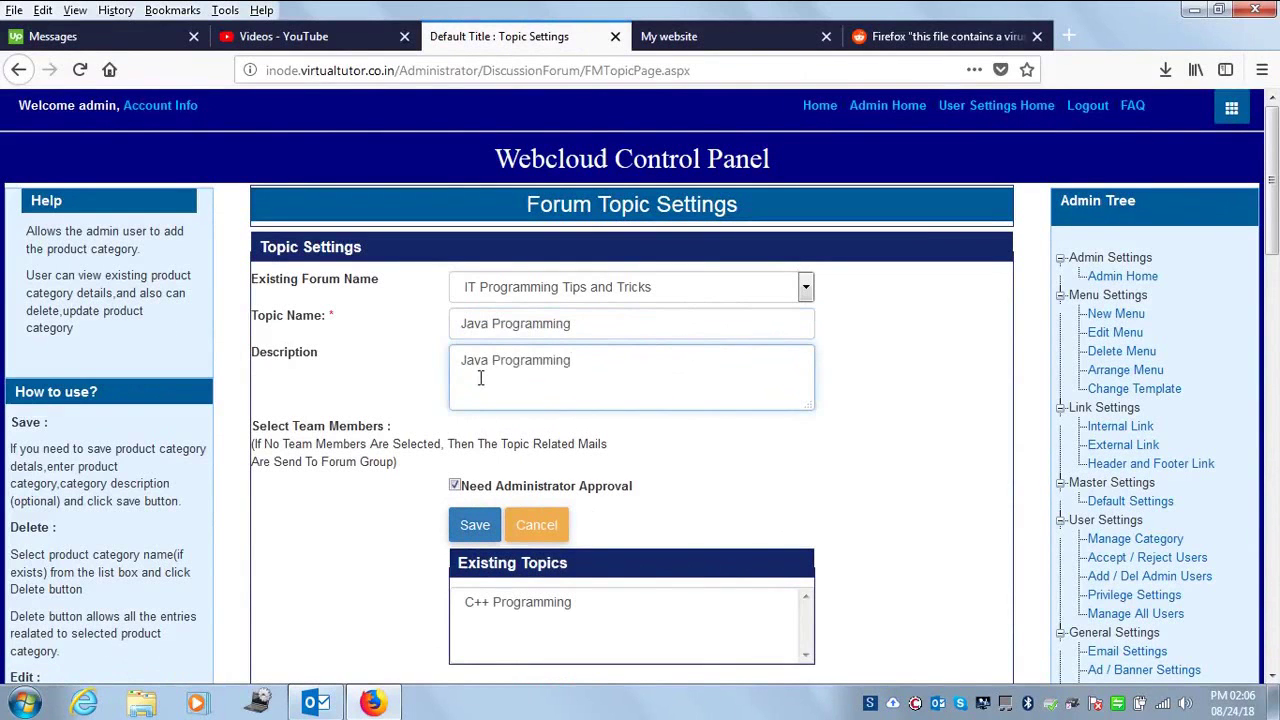
{"action": "type", "text": "Tips and Tricks"}
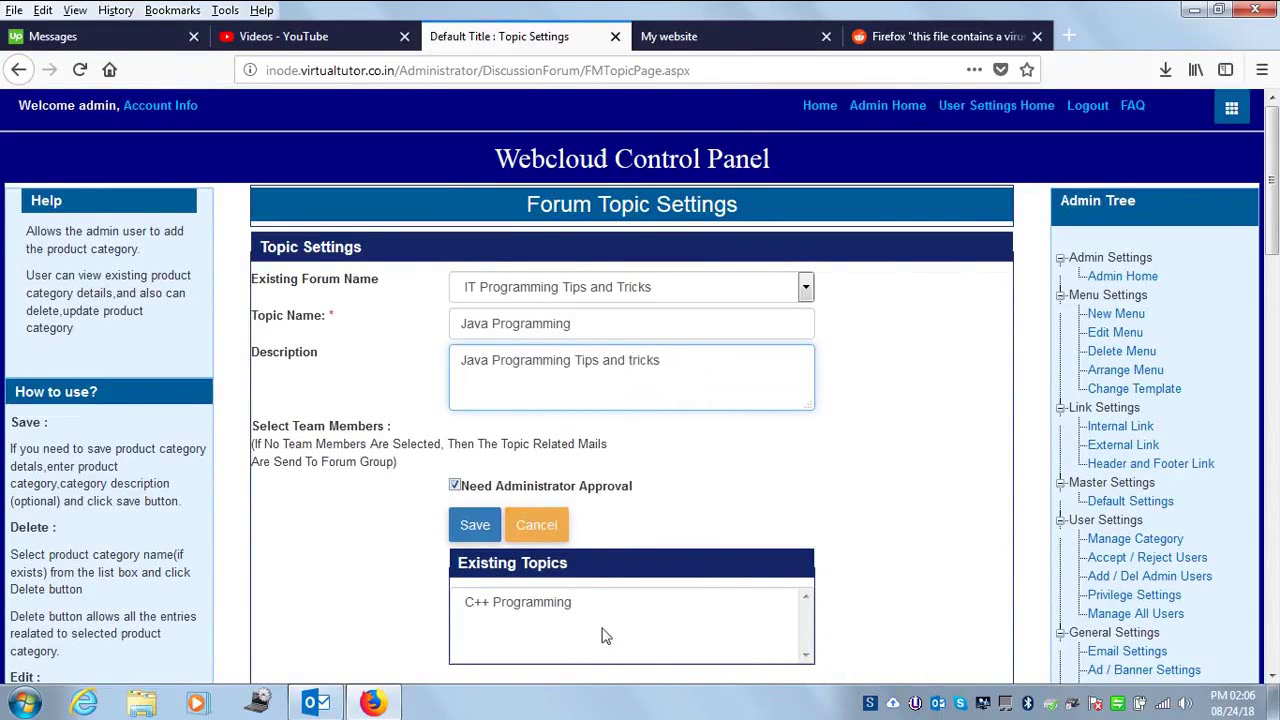
{"action": "left_click", "coordinate": [474, 530]}
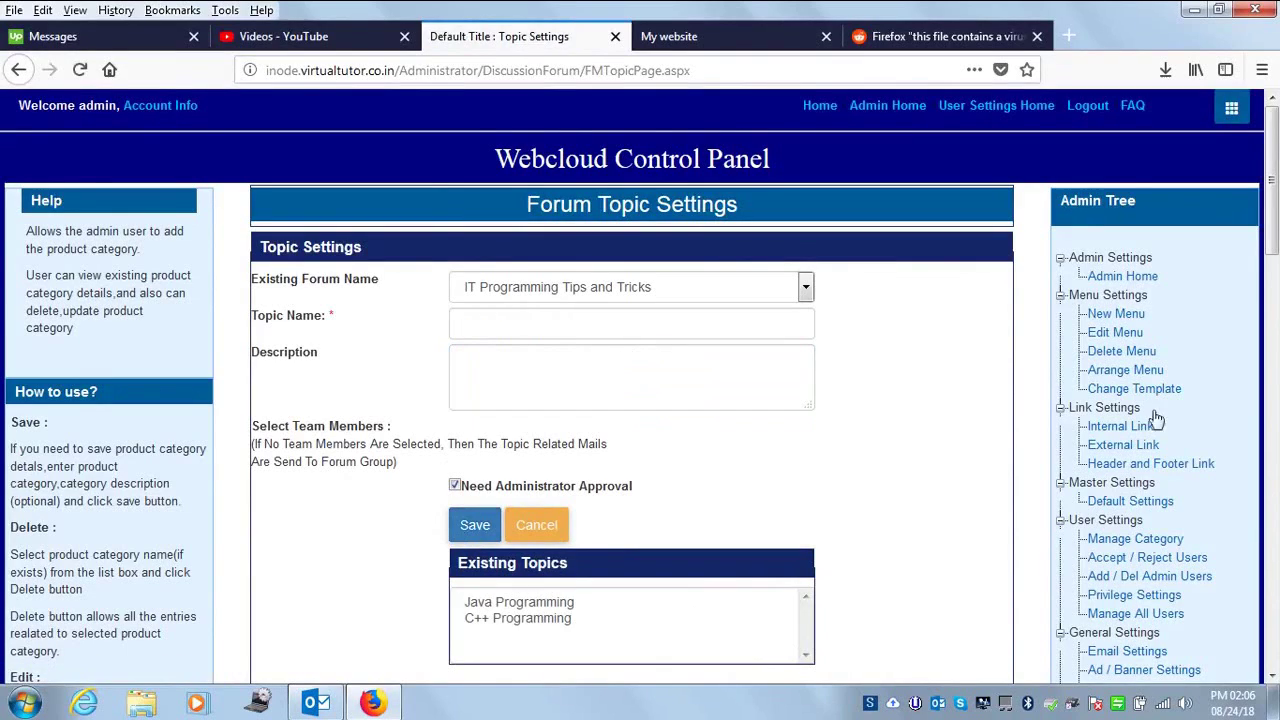
Return to the web page configuration options and look over the discussion forum settings.
{"action": "mouse_move", "coordinate": [1273, 216]}
{"action": "left_mouse_down"}
{"action": "mouse_move", "coordinate": [1272, 330]}
{"action": "mouse_move", "coordinate": [1270, 205]}
{"action": "left_mouse_up"}
{"action": "left_click", "coordinate": [862, 108]}
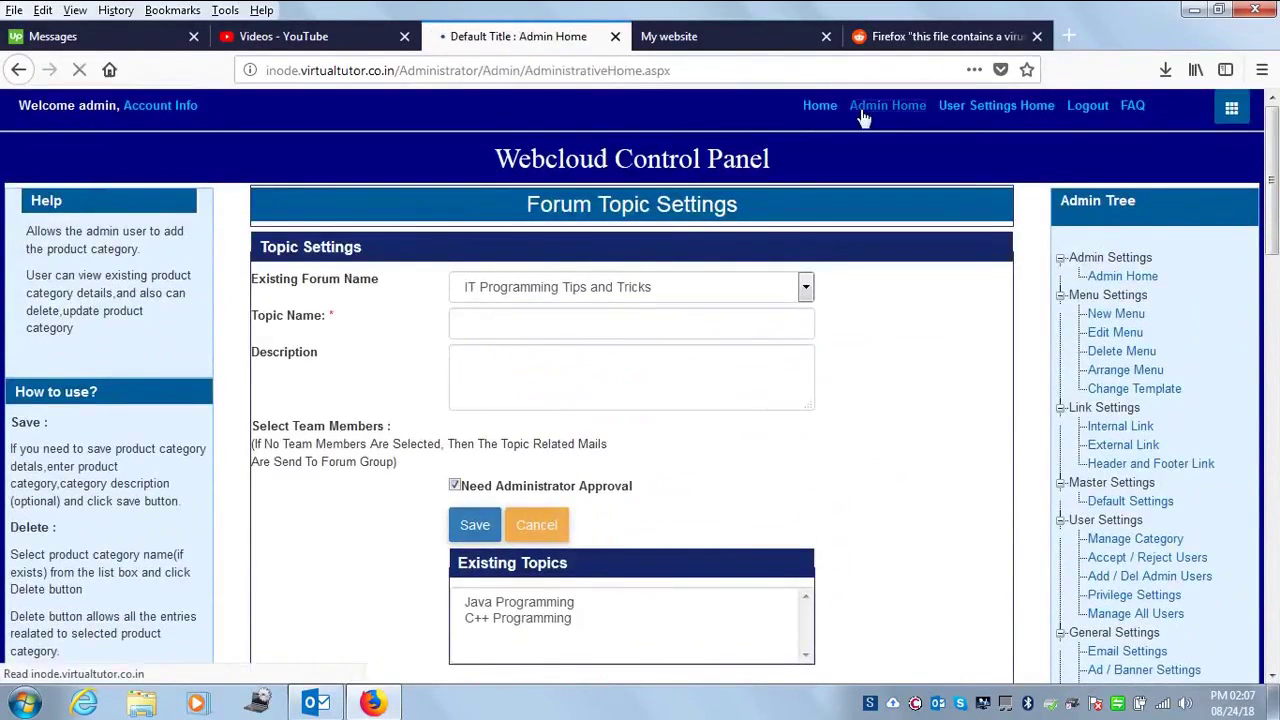
{"action": "left_click", "coordinate": [374, 381]}
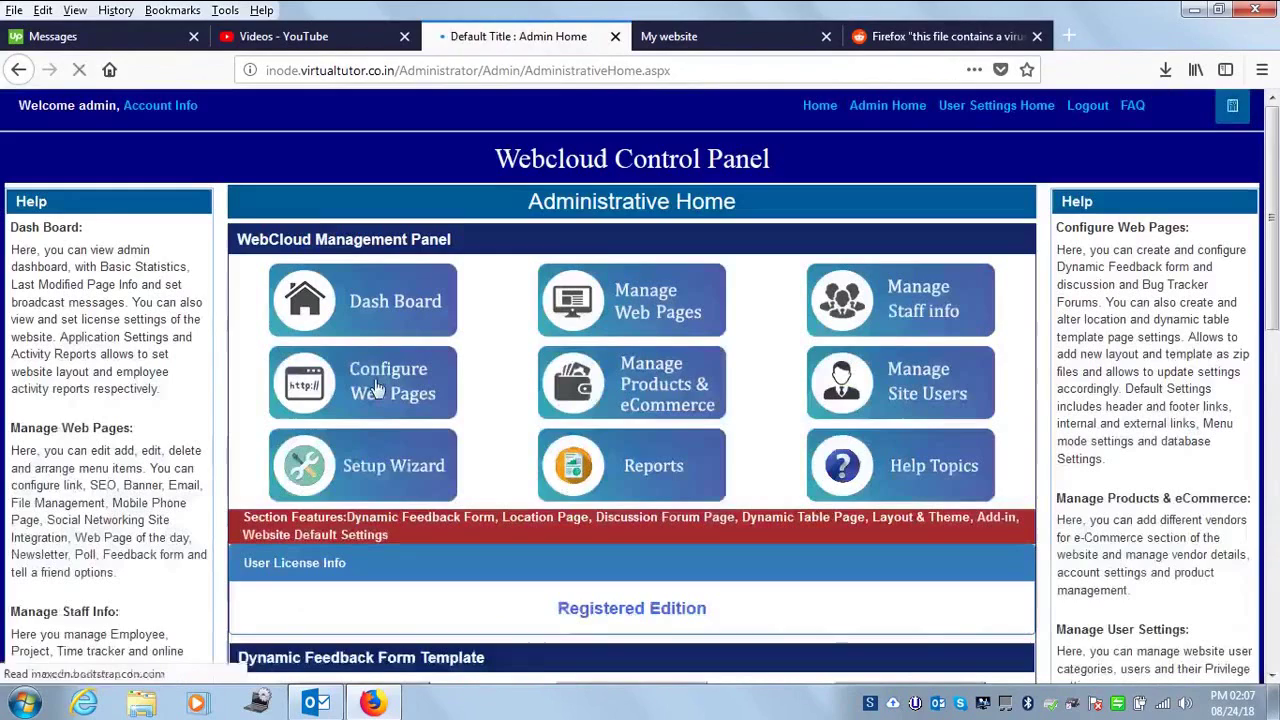
{"action": "left_click_drag", "start_coordinate": [1275, 253], "coordinate": [1275, 484]}
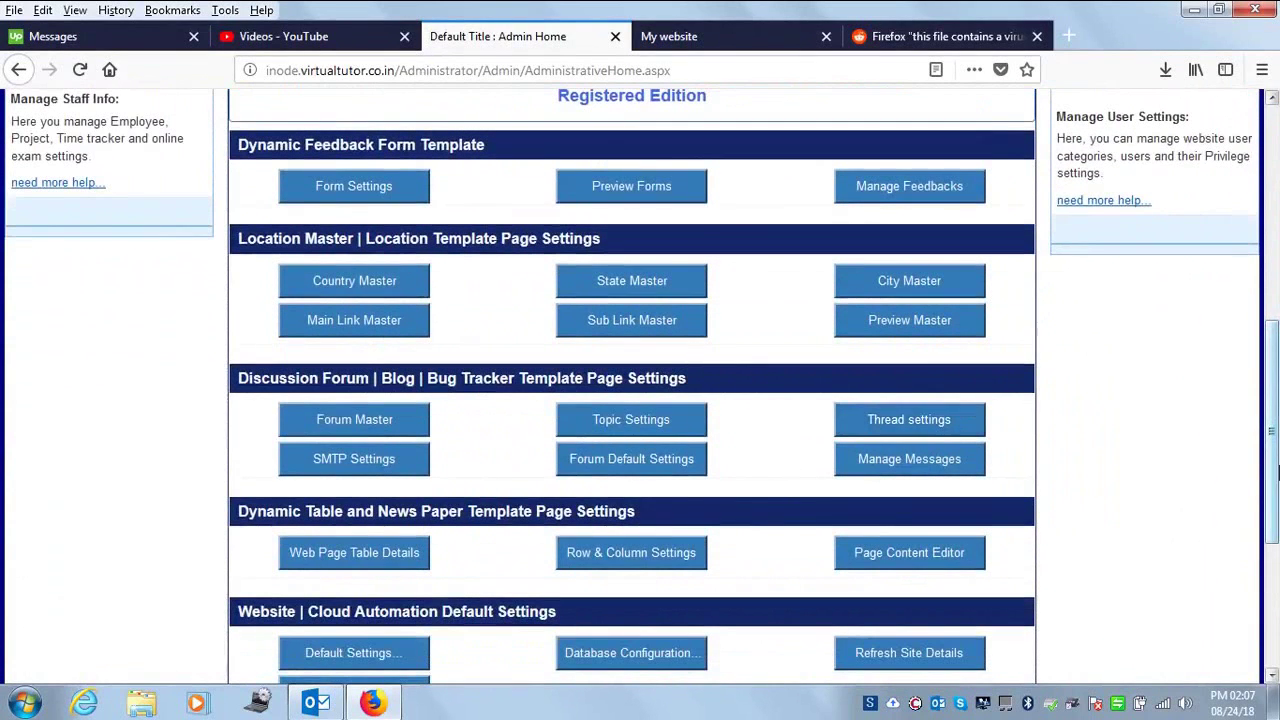
{"action": "left_click_drag", "start_coordinate": [1277, 475], "coordinate": [1275, 215]}
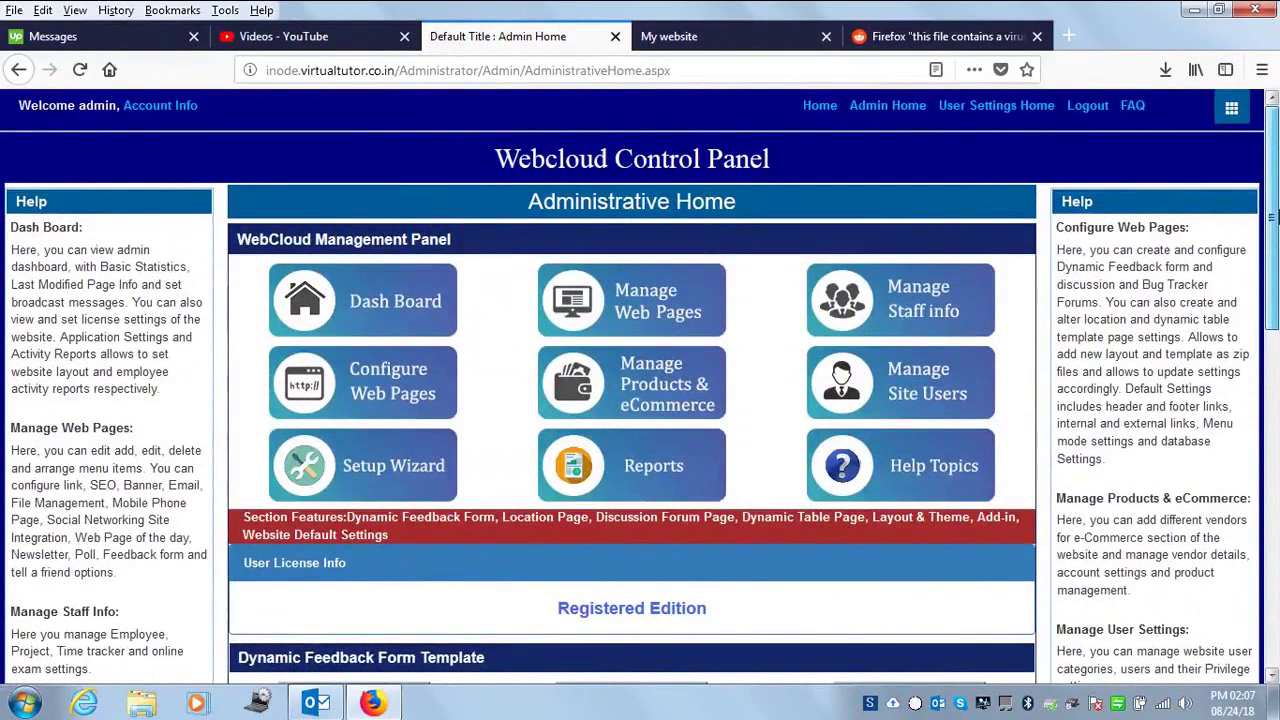
Go to the menu editing settings under web page management and open the Forum menu item for editing.
{"action": "left_click", "coordinate": [875, 107]}
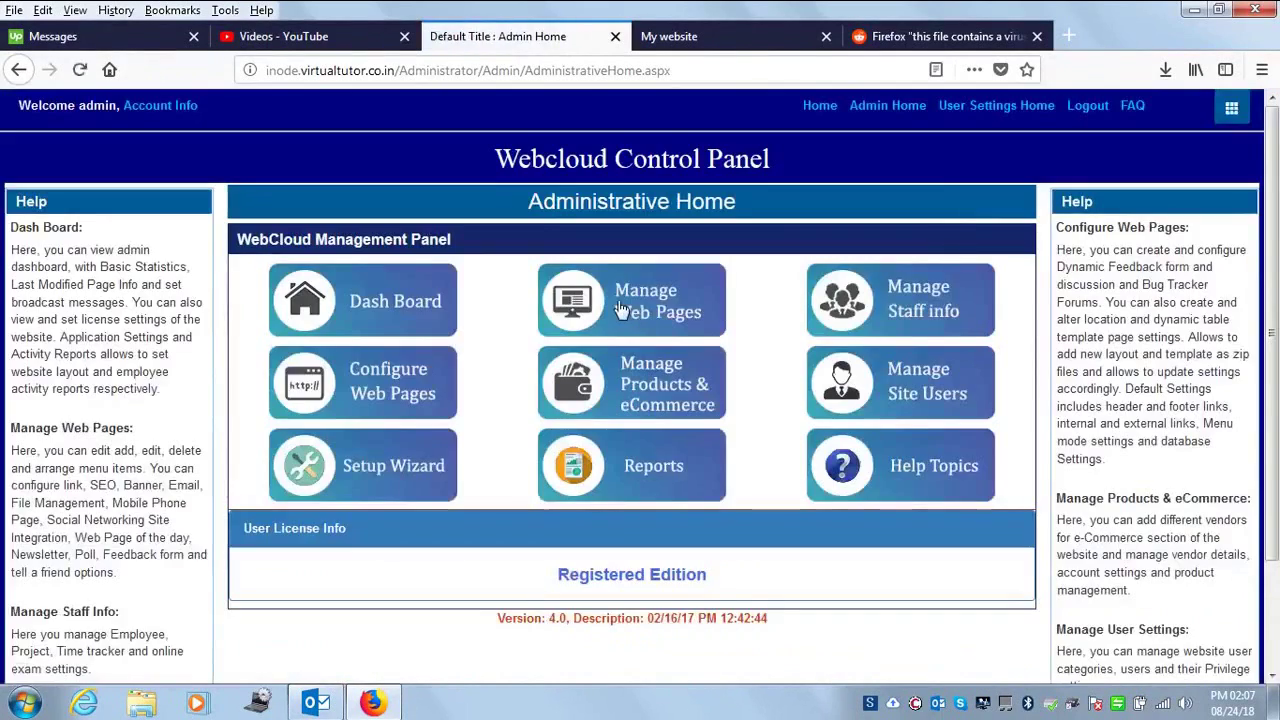
{"action": "left_click", "coordinate": [618, 302]}
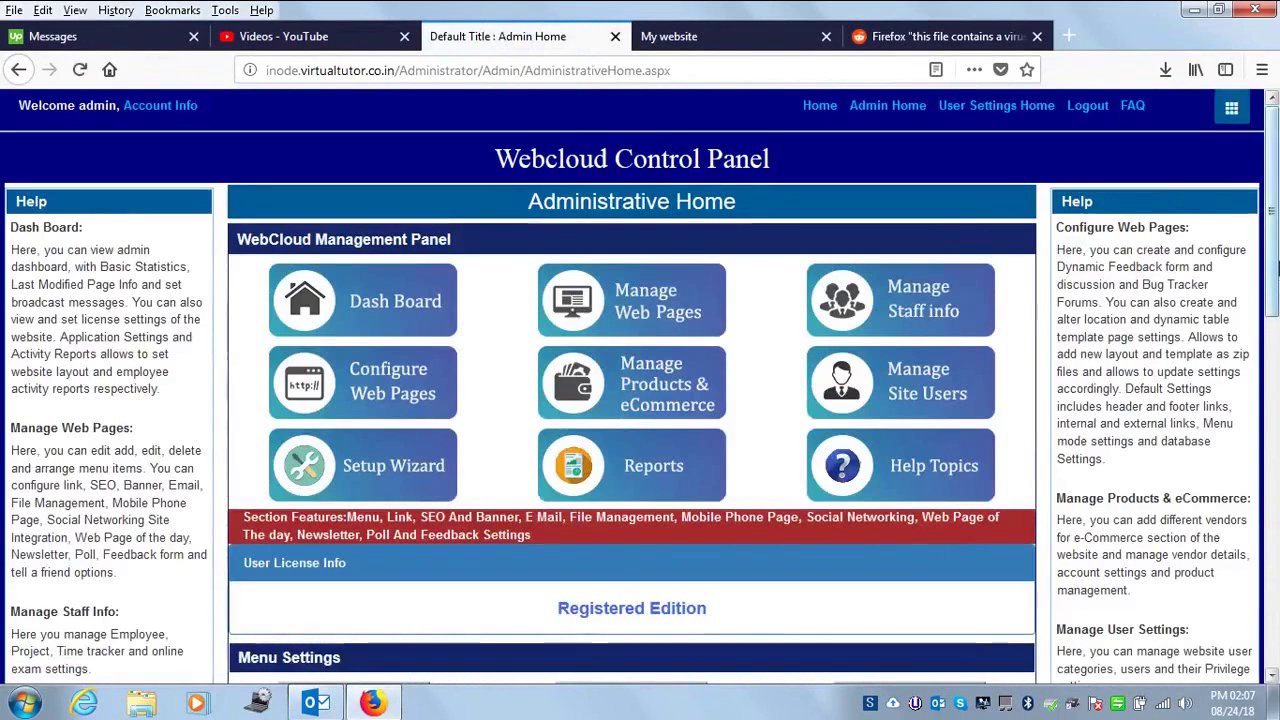
{"action": "scroll", "coordinate": [308, 403], "scroll_direction": "down", "scroll_amount": 4}
{"action": "left_click", "coordinate": [320, 381]}
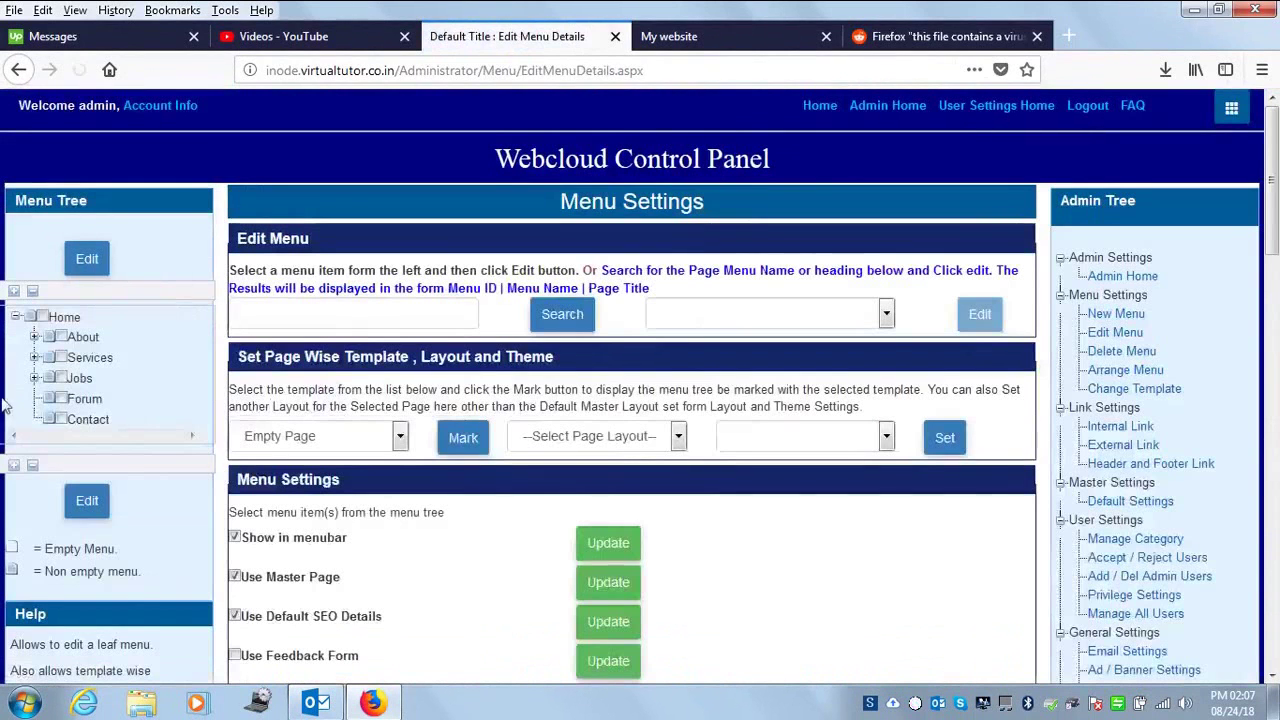
{"action": "left_click", "coordinate": [89, 261]}
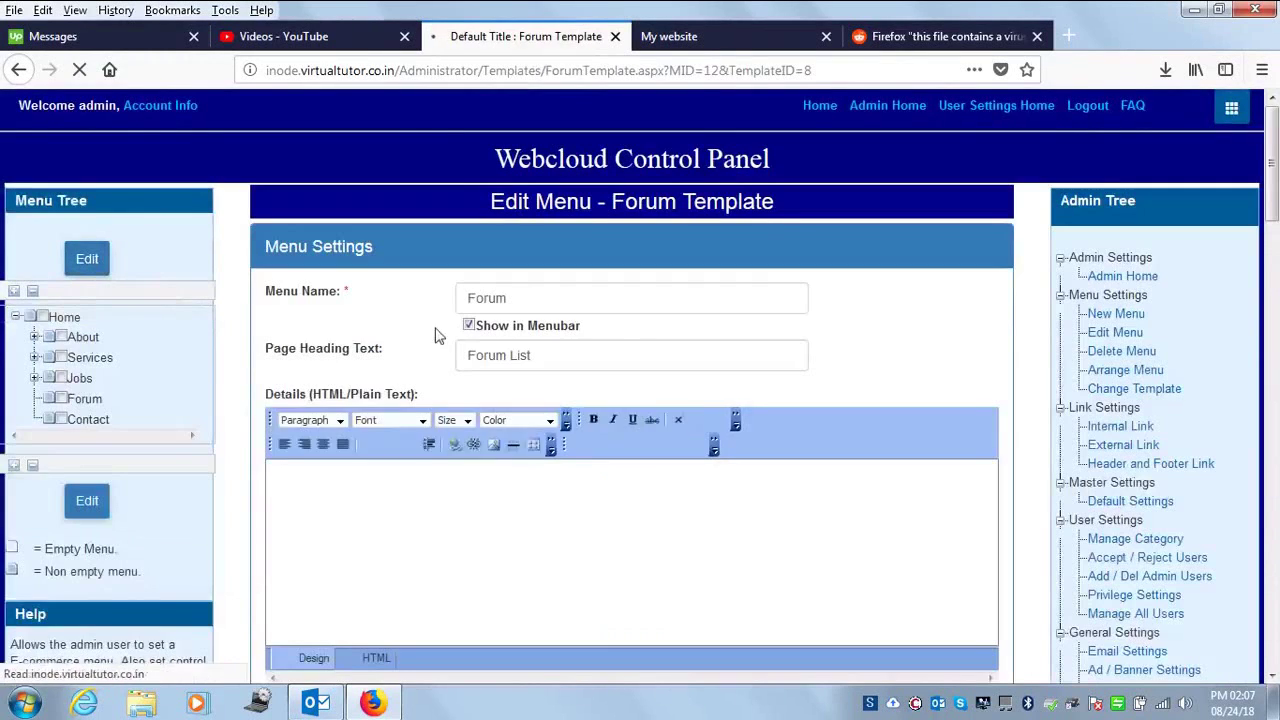
Link the Forum menu page to the "IT Programming Tips and Tricks" forum.
{"action": "scroll", "coordinate": [1273, 176], "scroll_direction": "down", "scroll_amount": 5}
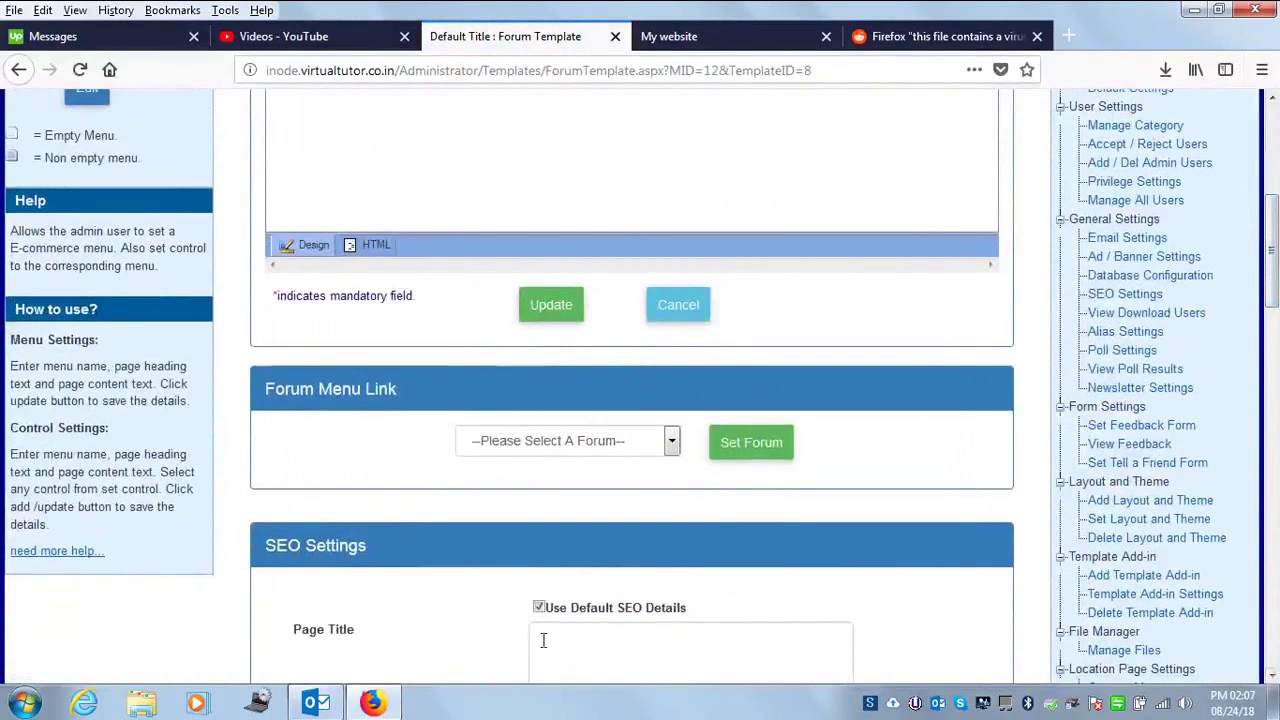
{"action": "left_click", "coordinate": [609, 441]}
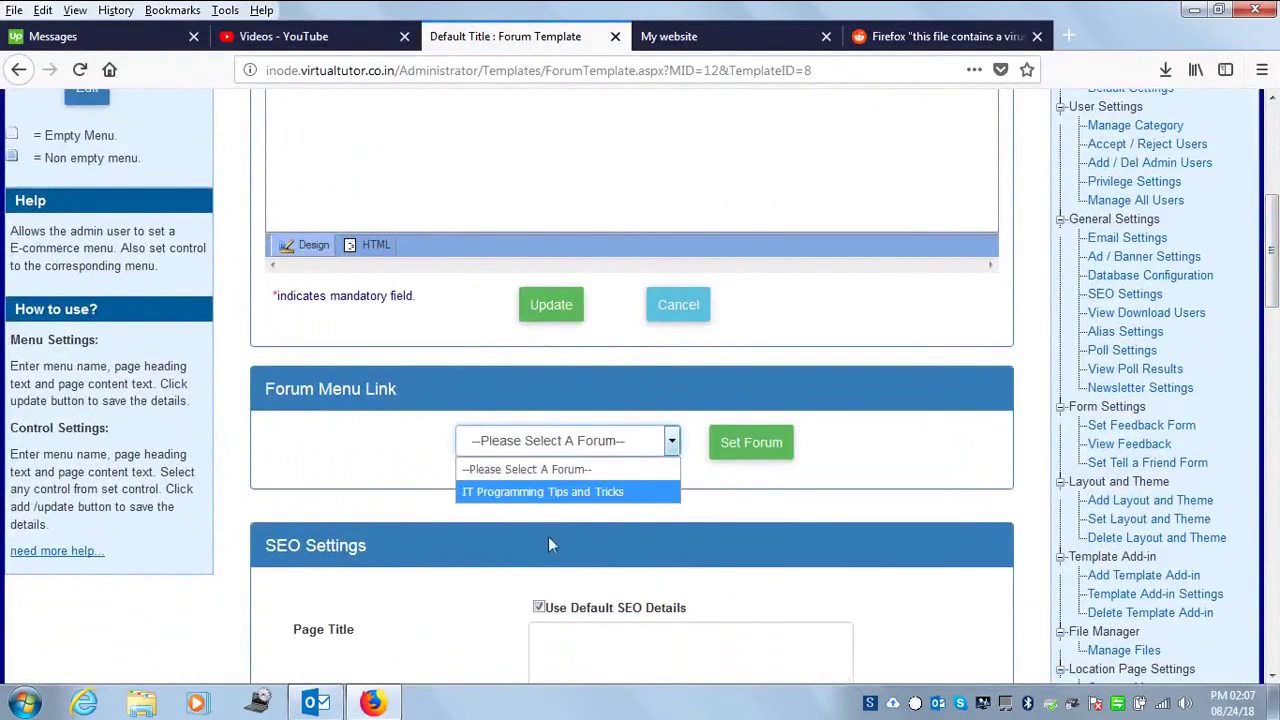
{"action": "left_click", "coordinate": [551, 491]}
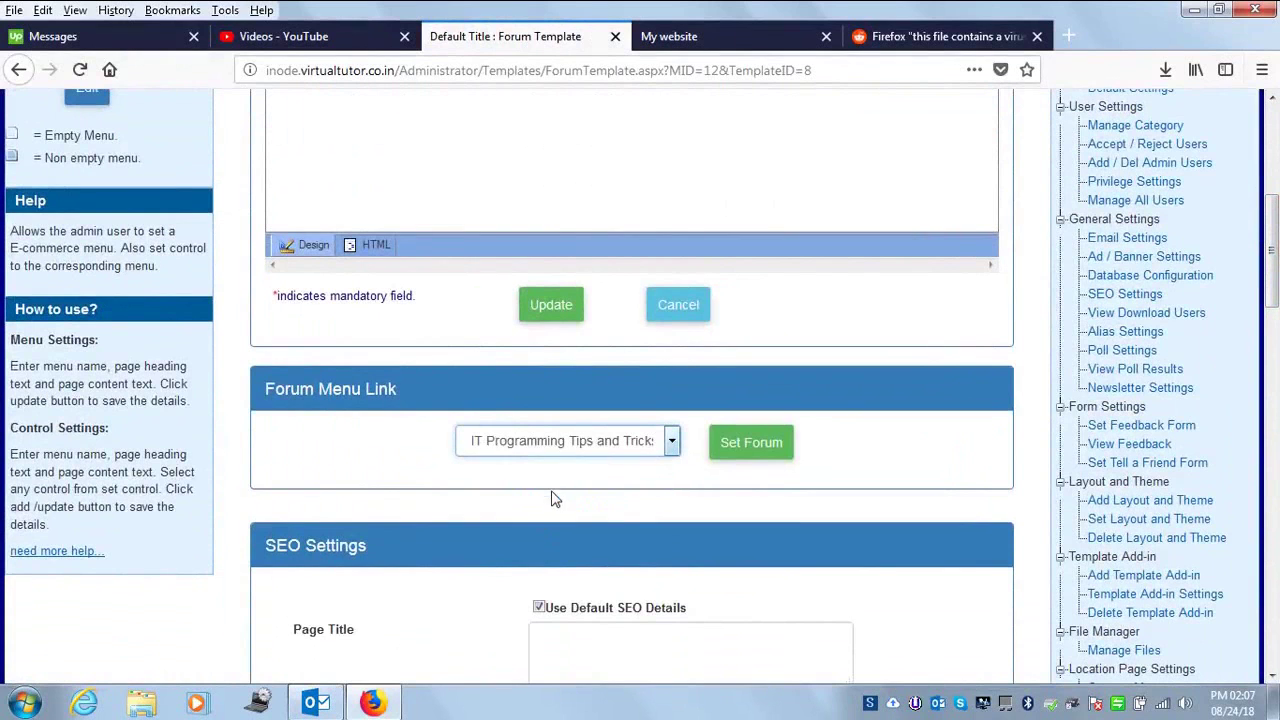
{"action": "left_click", "coordinate": [765, 459]}
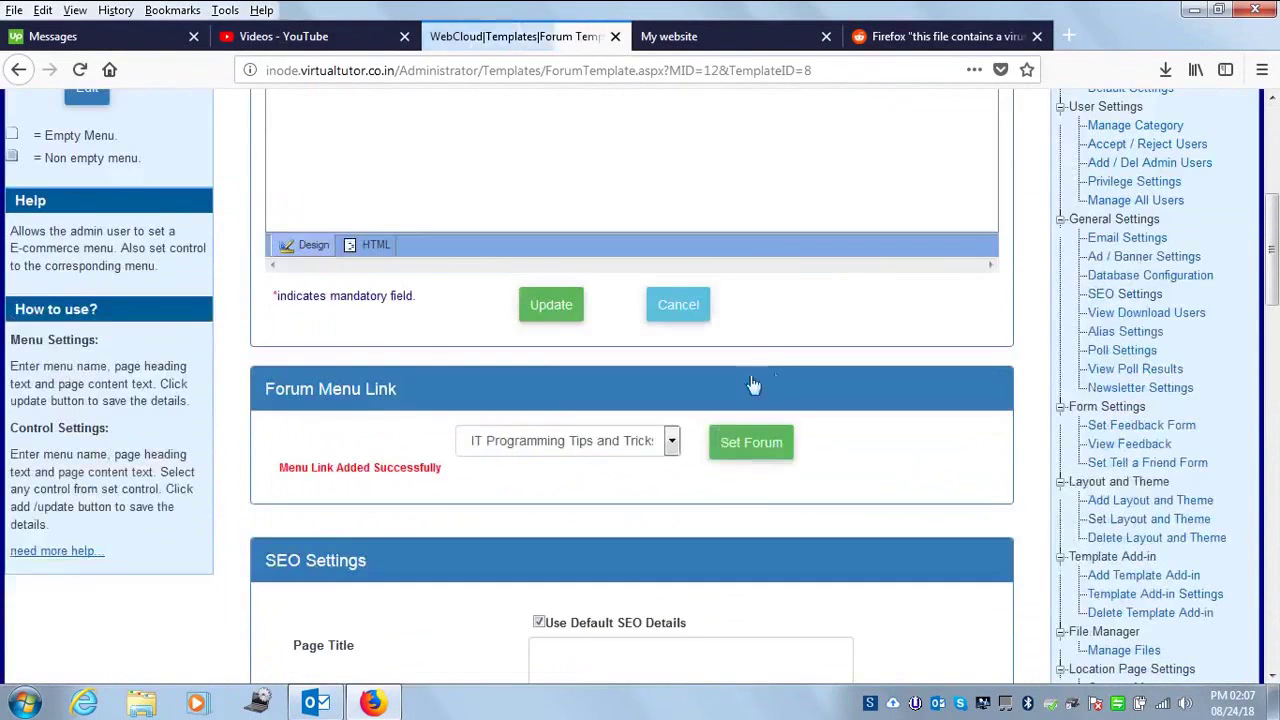
Open the website's Home page in a new tab and switch to it.
{"action": "left_click_drag", "start_coordinate": [1276, 320], "coordinate": [1274, 210]}
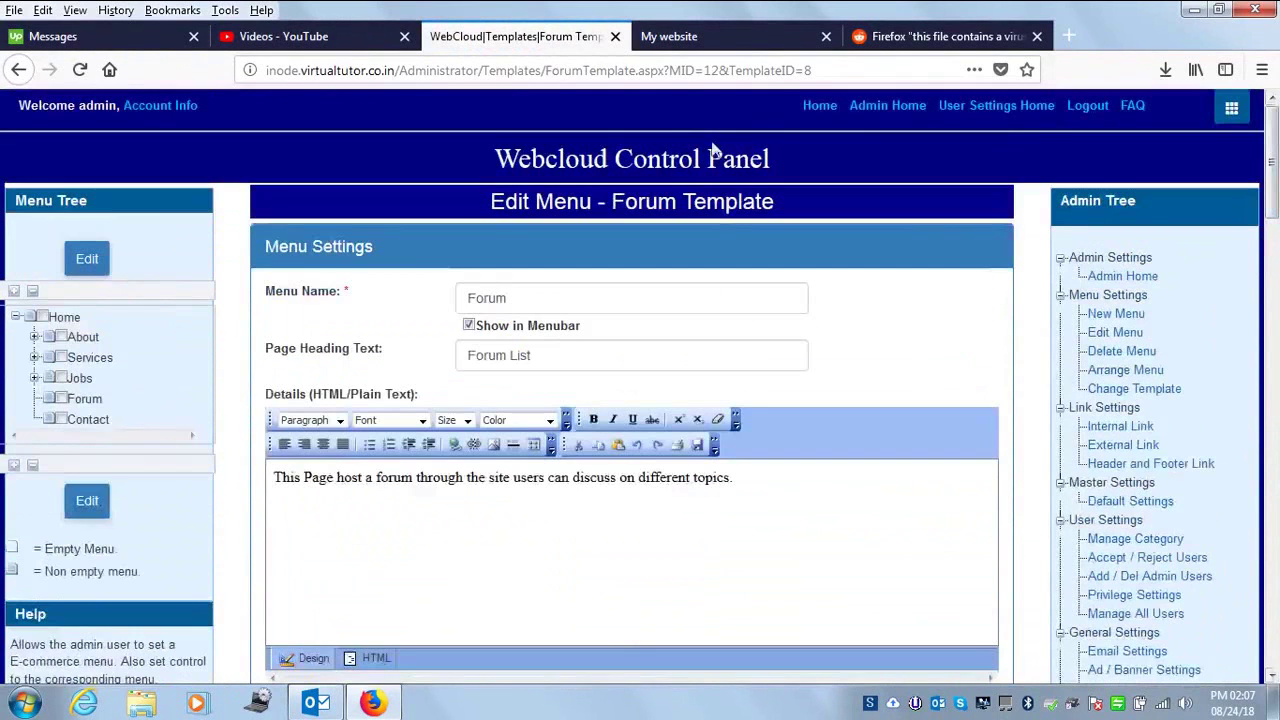
{"action": "right_click", "coordinate": [815, 112]}
{"action": "left_click", "coordinate": [899, 121]}
{"action": "left_click", "coordinate": [688, 40]}
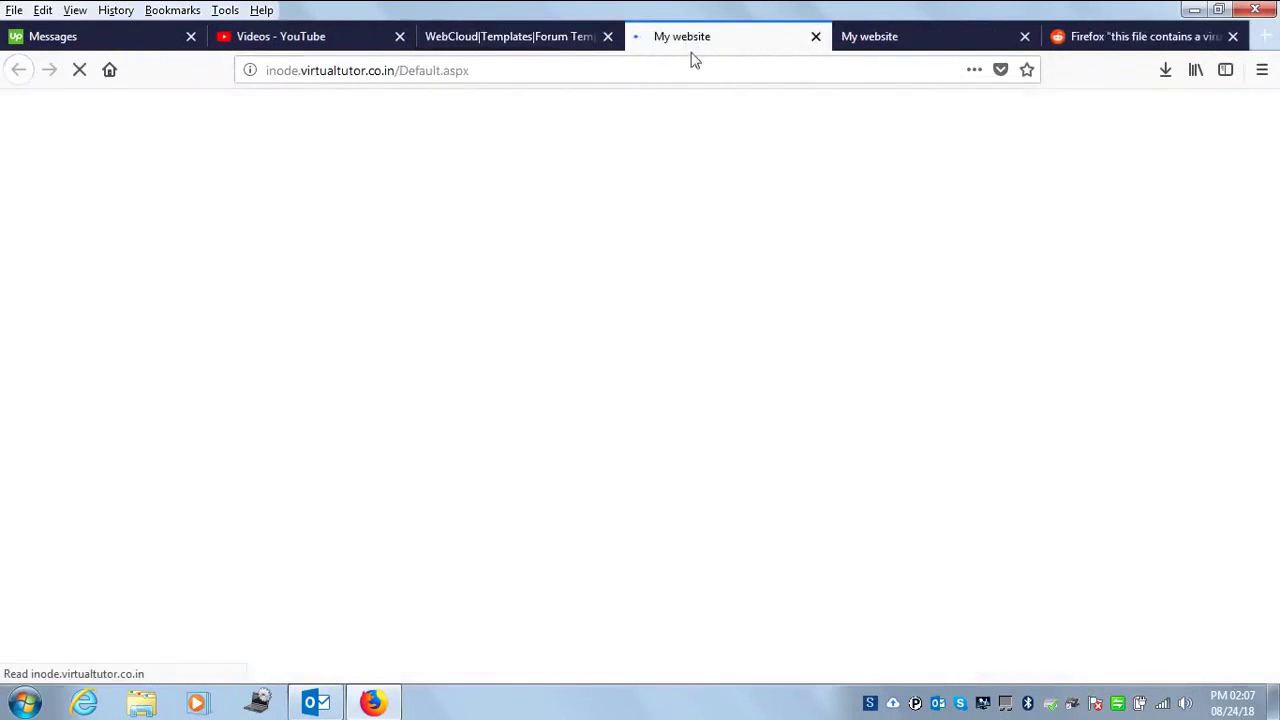
Open the Forum page on the live website and view the C++ Programming topic page.
{"action": "left_click", "coordinate": [790, 147]}
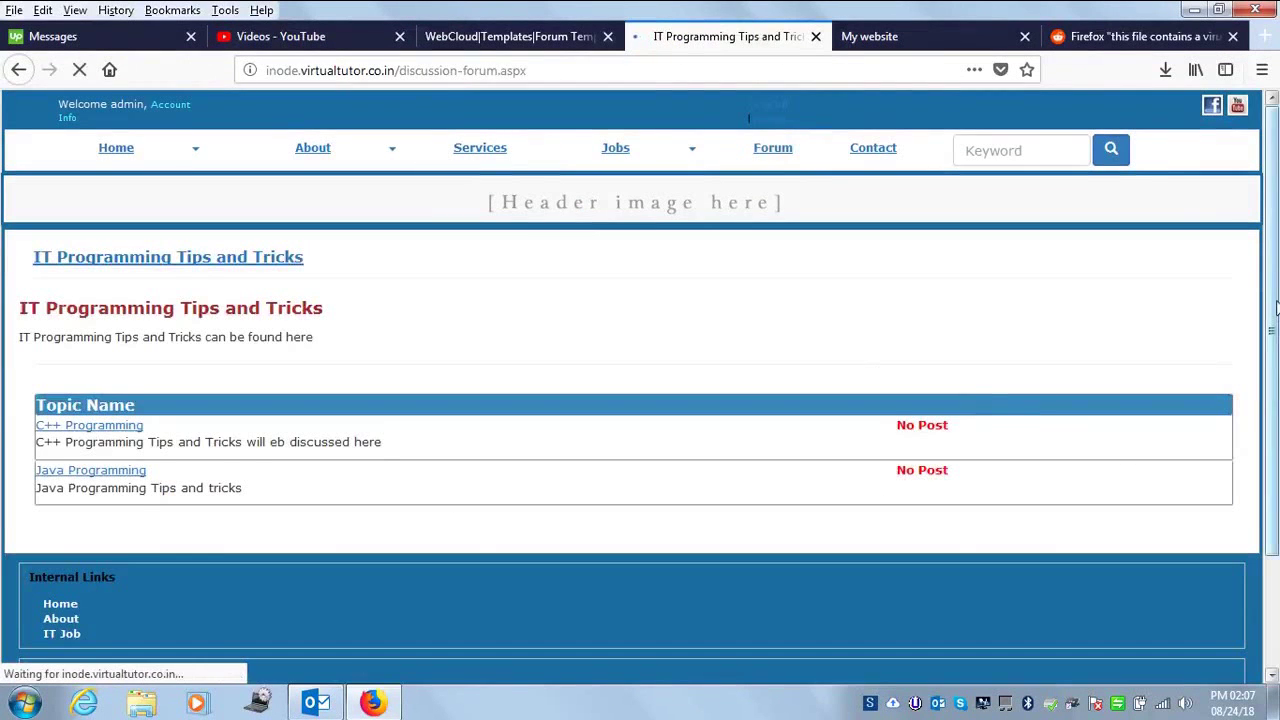
{"action": "scroll", "coordinate": [1274, 460], "scroll_direction": "down", "scroll_amount": 2}
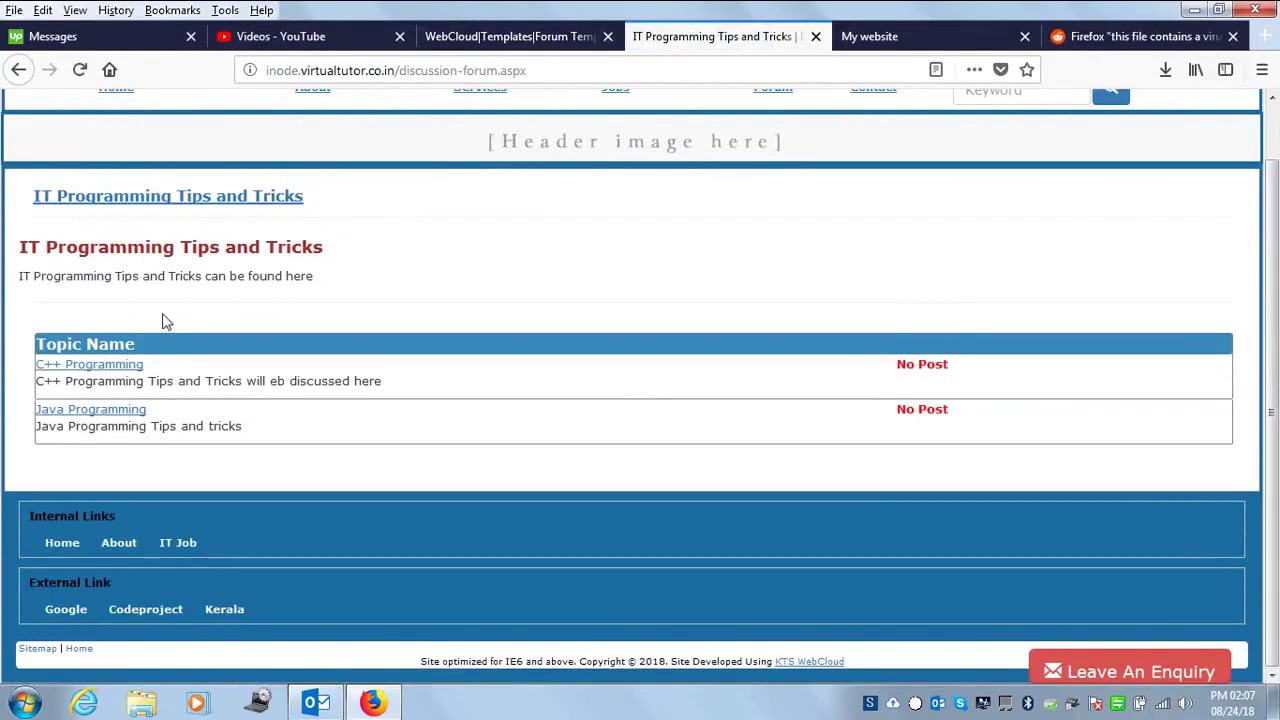
{"action": "left_click", "coordinate": [110, 367]}
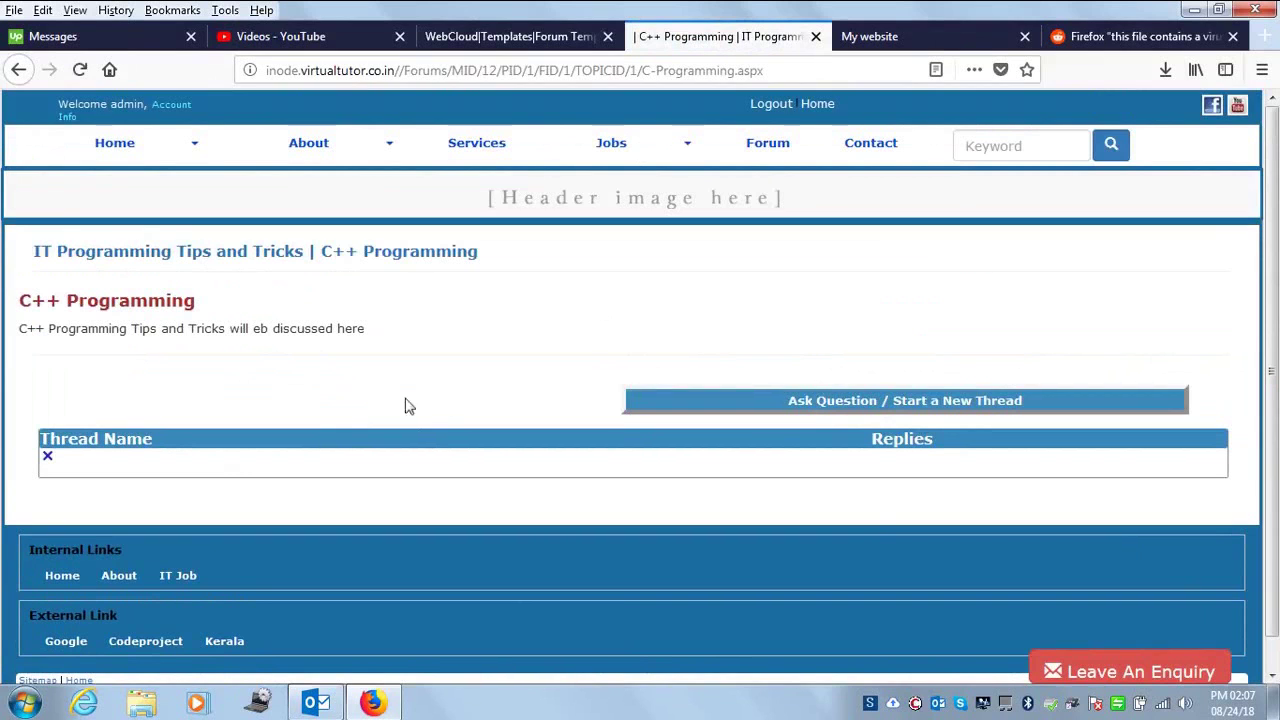
{"action": "mouse_move", "coordinate": [1272, 246]}
{"action": "left_mouse_down"}
{"action": "mouse_move", "coordinate": [1272, 300]}
{"action": "mouse_move", "coordinate": [1272, 250]}
{"action": "left_mouse_up"}
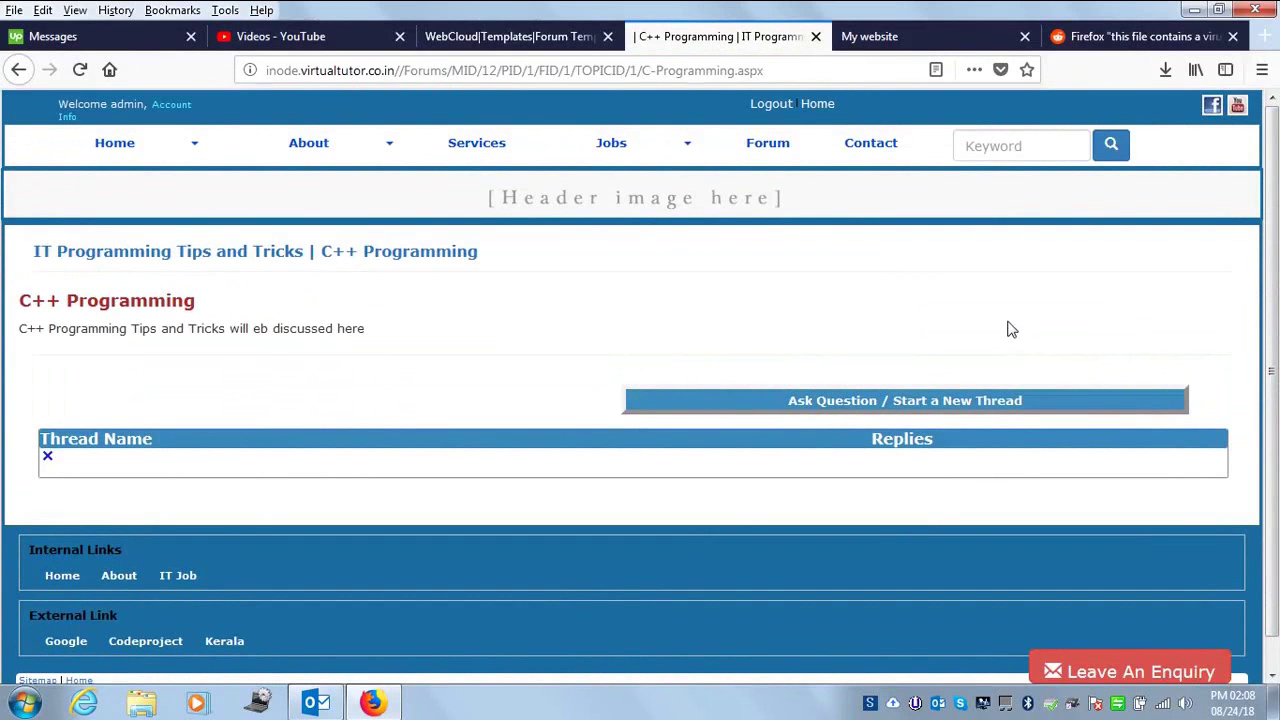
Go to the administrative home and examine the Dynamic Table and News Paper template settings among the web page configuration options.
{"action": "left_click", "coordinate": [200, 152]}
{"action": "left_click", "coordinate": [100, 176]}
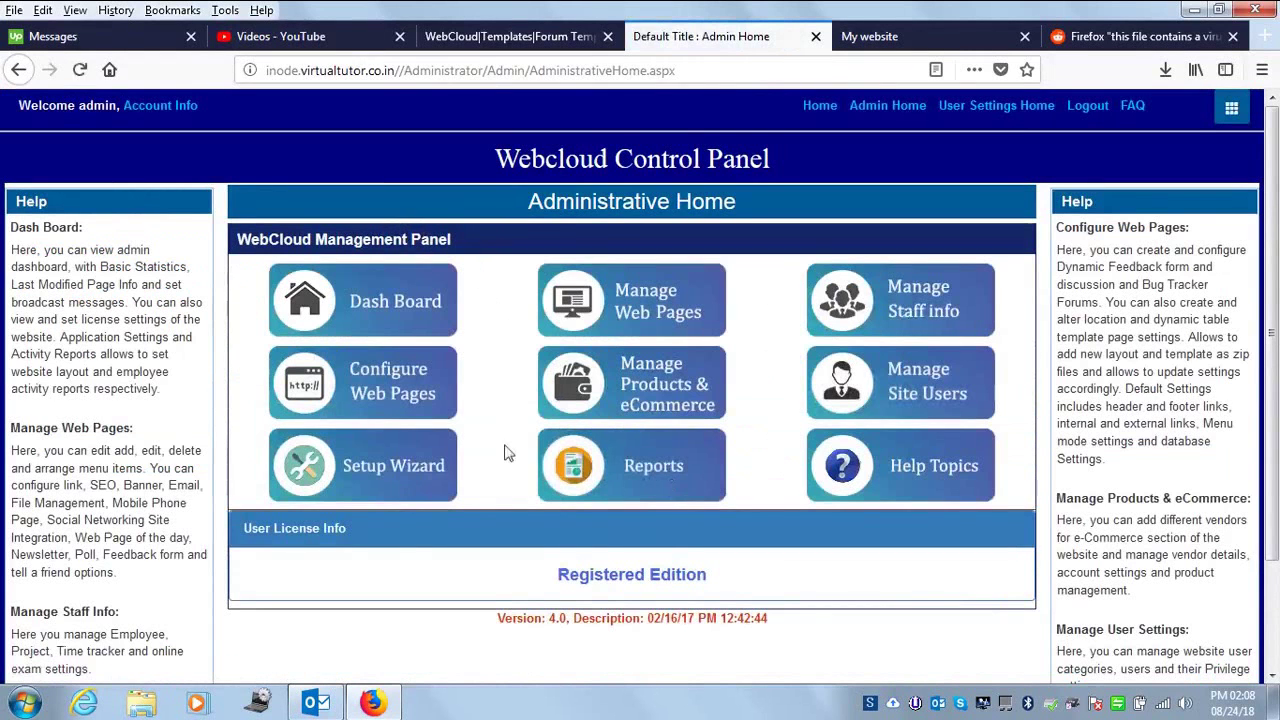
{"action": "left_click", "coordinate": [366, 381]}
{"action": "left_click_drag", "start_coordinate": [1272, 240], "coordinate": [1273, 517]}
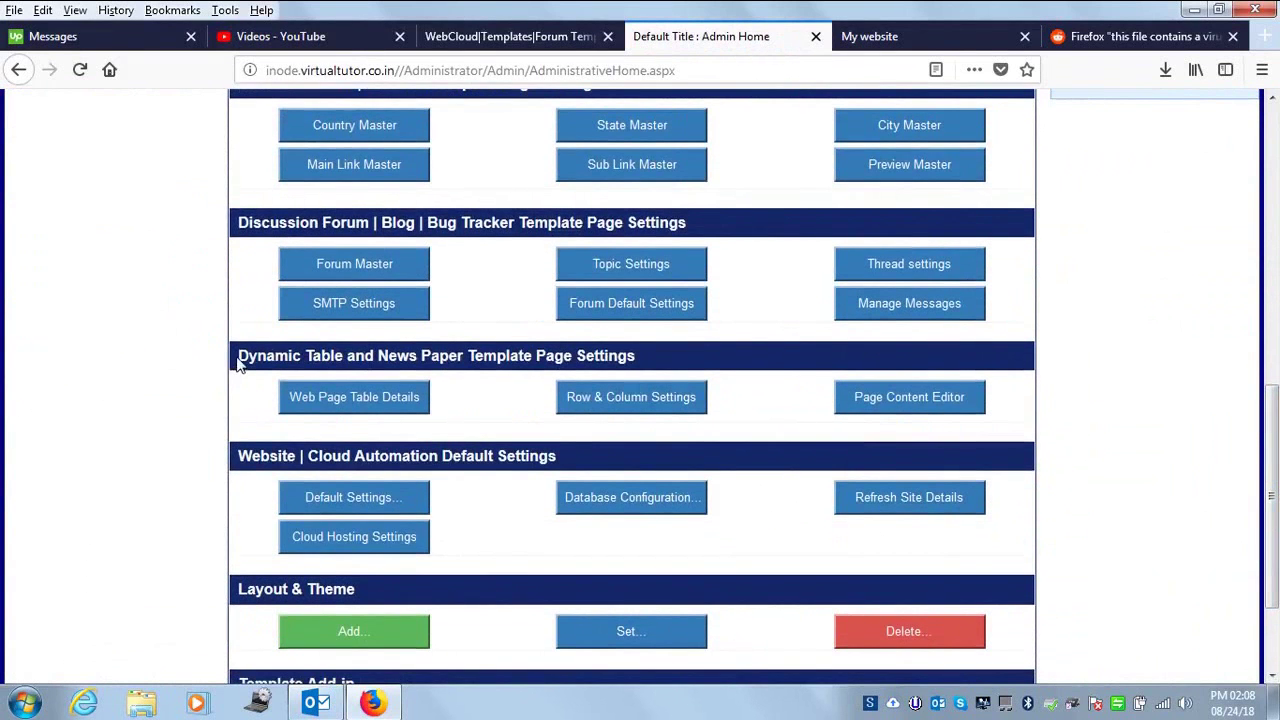
{"action": "left_click_drag", "start_coordinate": [240, 365], "coordinate": [694, 361]}
{"action": "left_click", "coordinate": [697, 363]}
{"action": "left_click_drag", "start_coordinate": [236, 365], "coordinate": [737, 363]}
{"action": "left_click", "coordinate": [737, 363]}
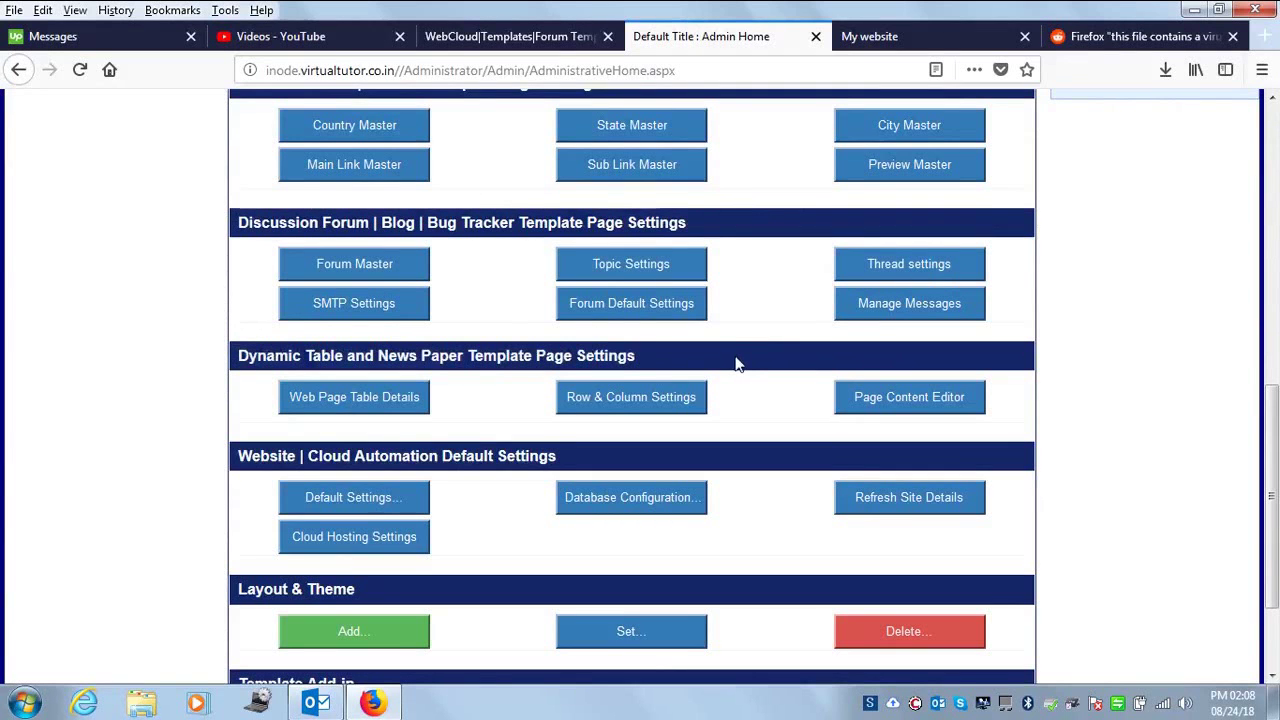
View the web page table details settings and return to the administrative home page.
{"action": "left_click", "coordinate": [349, 414]}
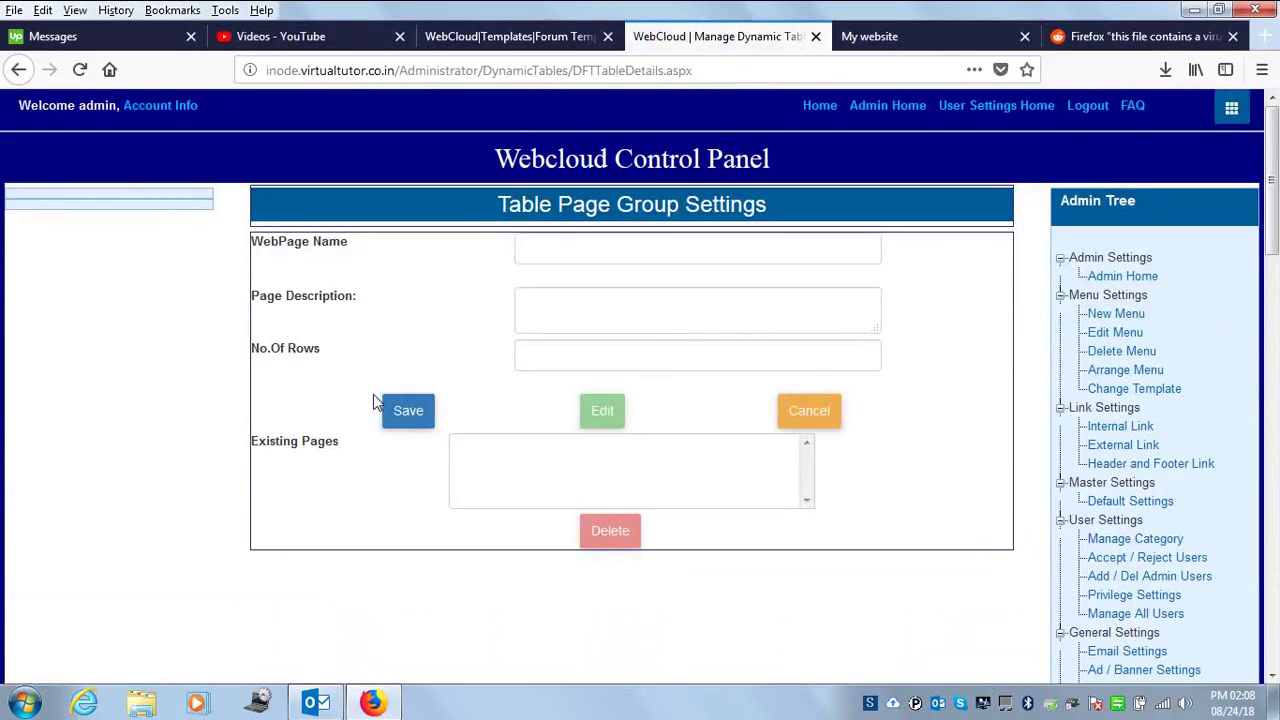
{"action": "left_click", "coordinate": [19, 70]}
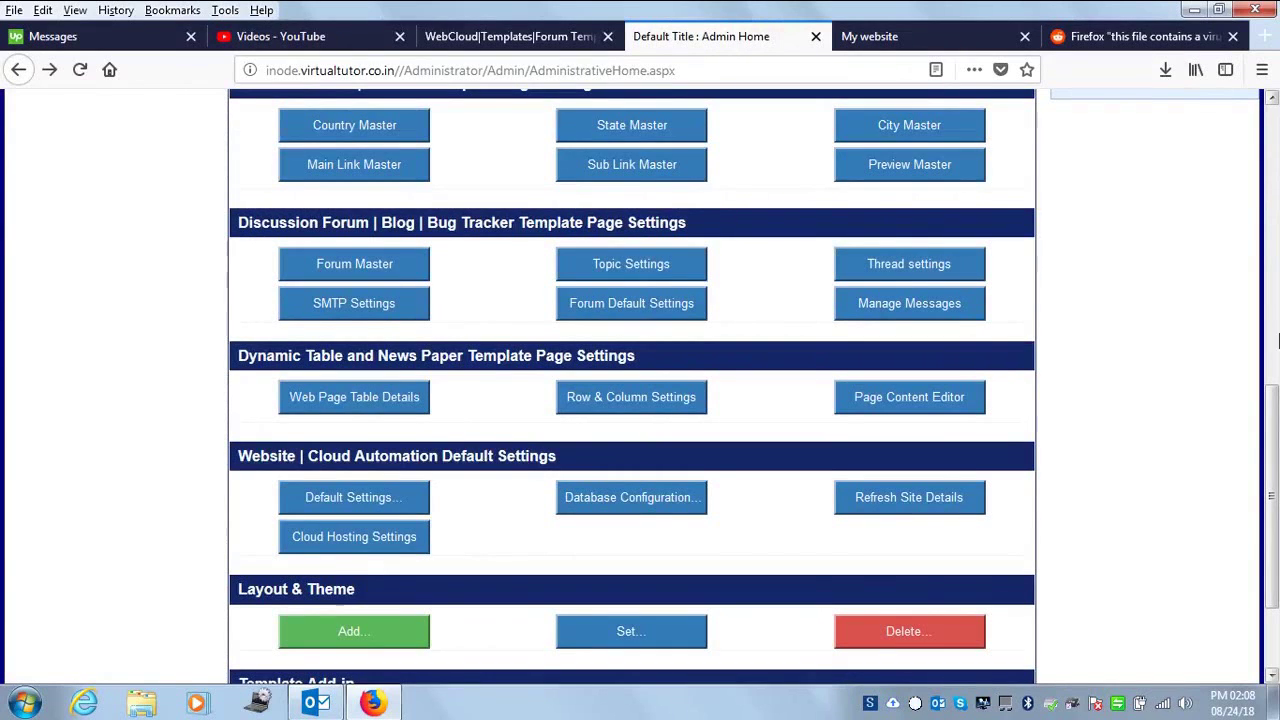
{"action": "left_click_drag", "start_coordinate": [1272, 518], "coordinate": [1262, 555]}
{"action": "scroll", "coordinate": [823, 530], "scroll_direction": "up", "scroll_amount": 20}
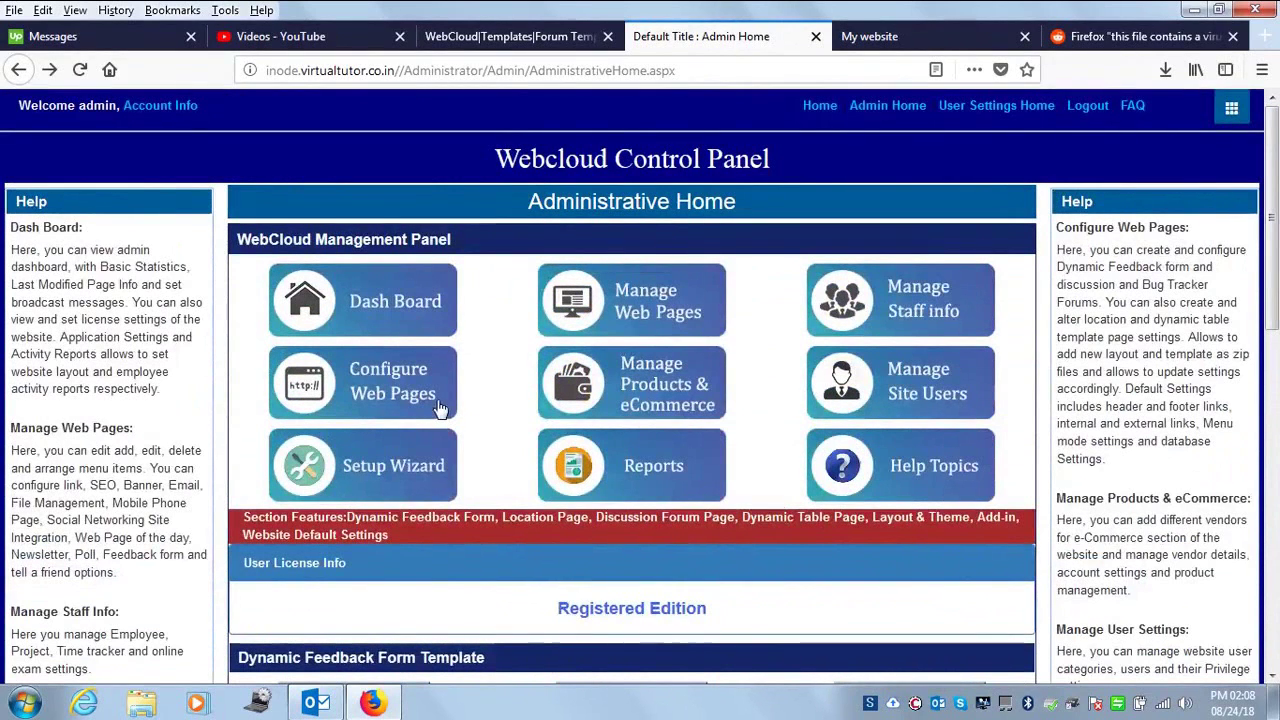
Look through the staff info and web page management options, including the email settings page.
{"action": "left_click", "coordinate": [905, 300]}
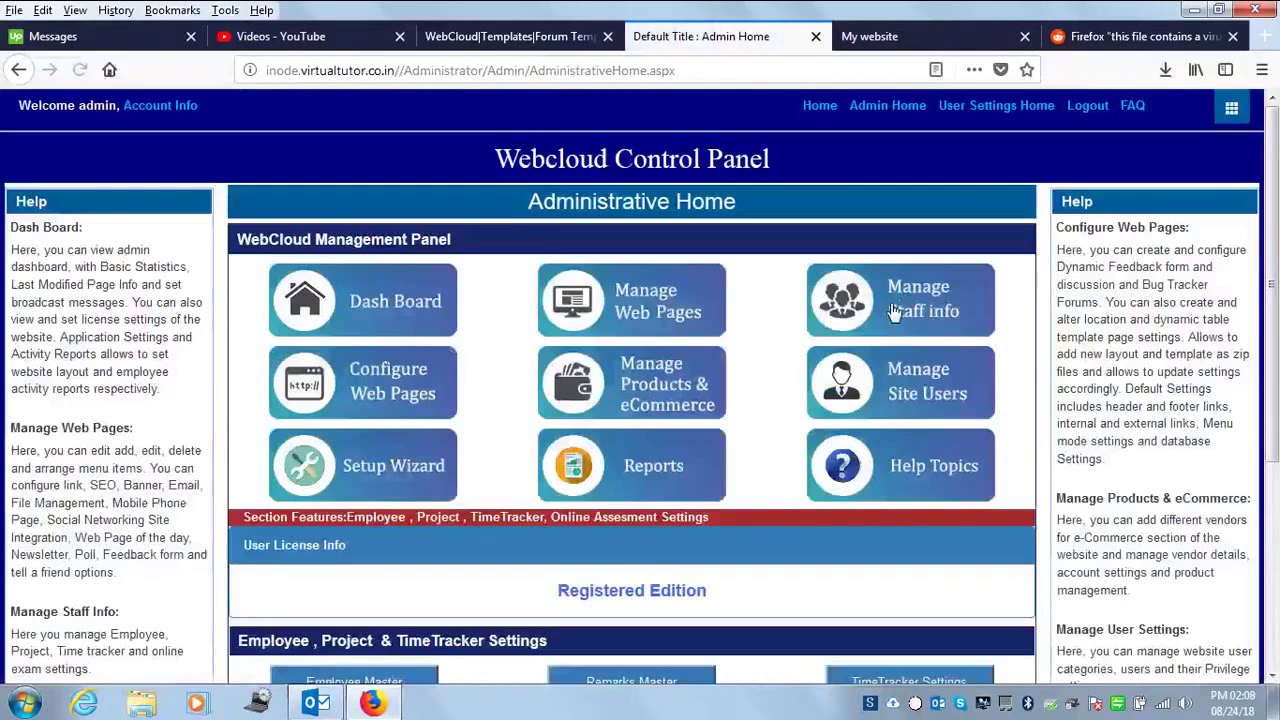
{"action": "left_click", "coordinate": [650, 303]}
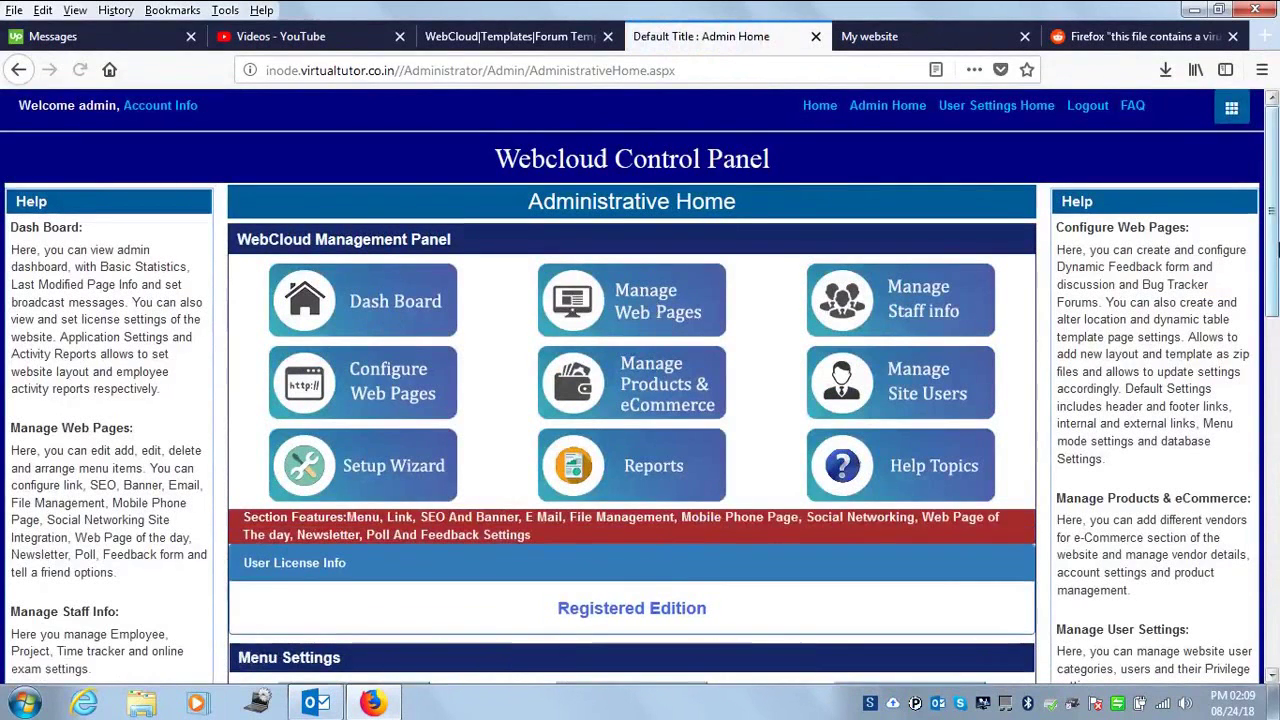
{"action": "scroll", "coordinate": [1260, 418], "scroll_direction": "down", "scroll_amount": 5}
{"action": "left_click", "coordinate": [349, 484]}
{"action": "key", "text": "alt+Left"}
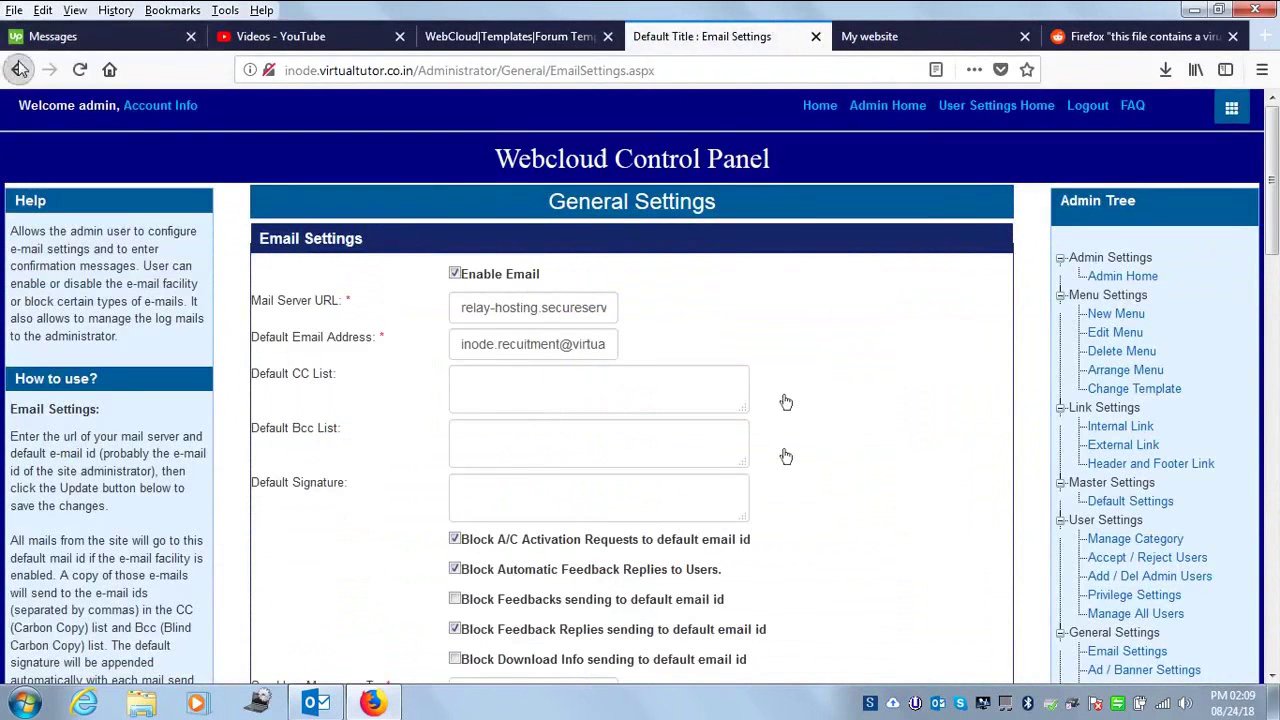
{"action": "scroll", "coordinate": [1273, 410], "scroll_direction": "down", "scroll_amount": 2}
{"action": "scroll", "coordinate": [1273, 410], "scroll_direction": "down", "scroll_amount": 3}
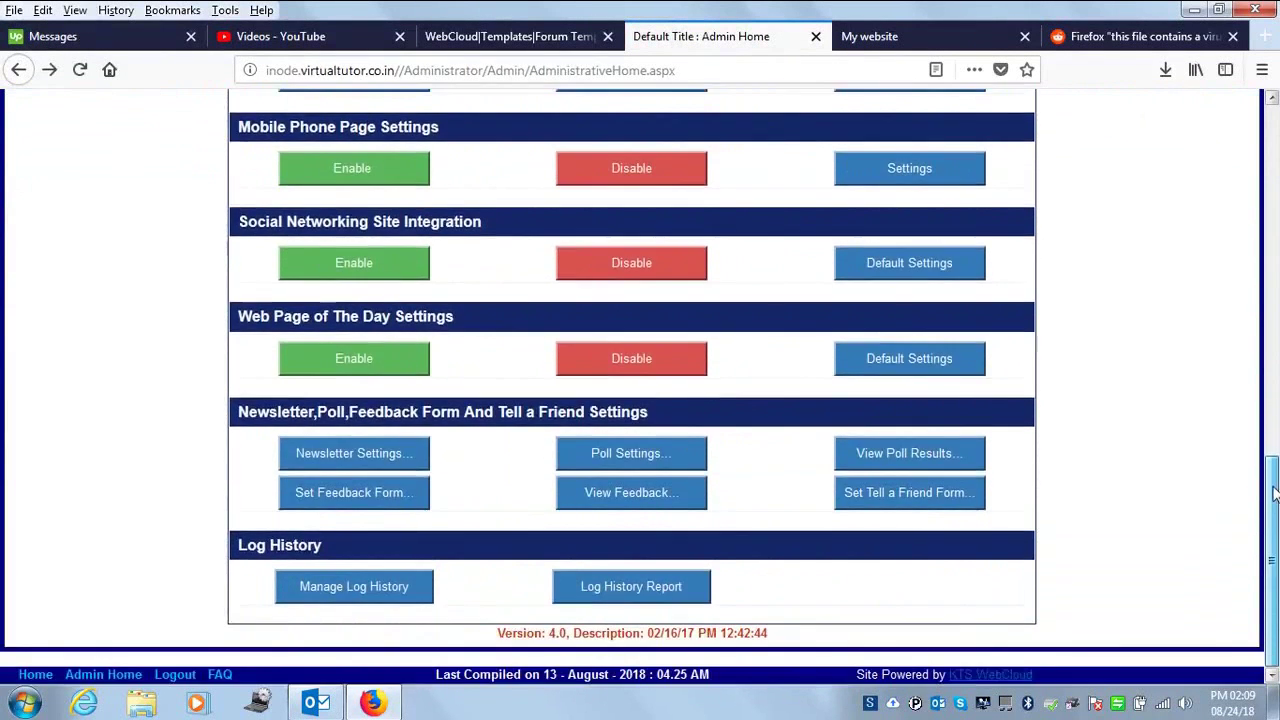
{"action": "scroll", "coordinate": [1230, 290], "scroll_direction": "up", "scroll_amount": 6}
{"action": "scroll", "coordinate": [517, 297], "scroll_direction": "up", "scroll_amount": 3}
Review the website's default settings from the web page configuration options and return to the administrative home.
{"action": "left_click", "coordinate": [378, 268]}
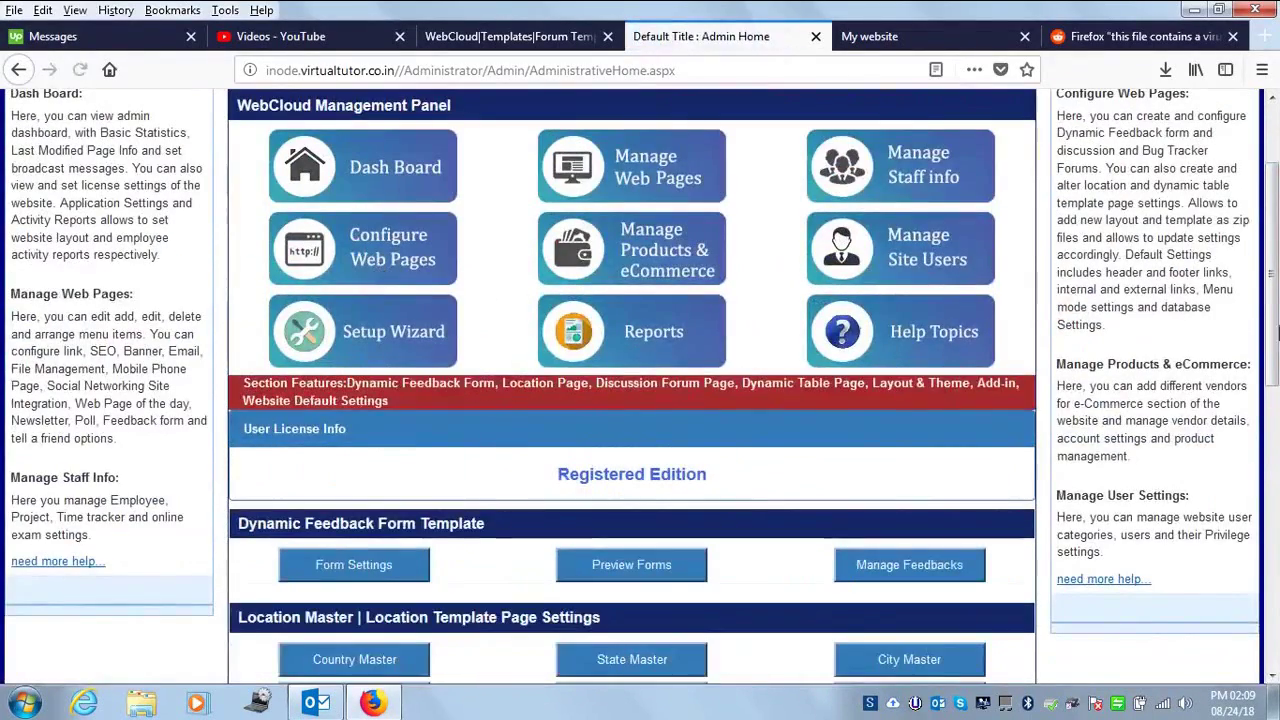
{"action": "scroll", "coordinate": [1273, 248], "scroll_direction": "down", "scroll_amount": 5}
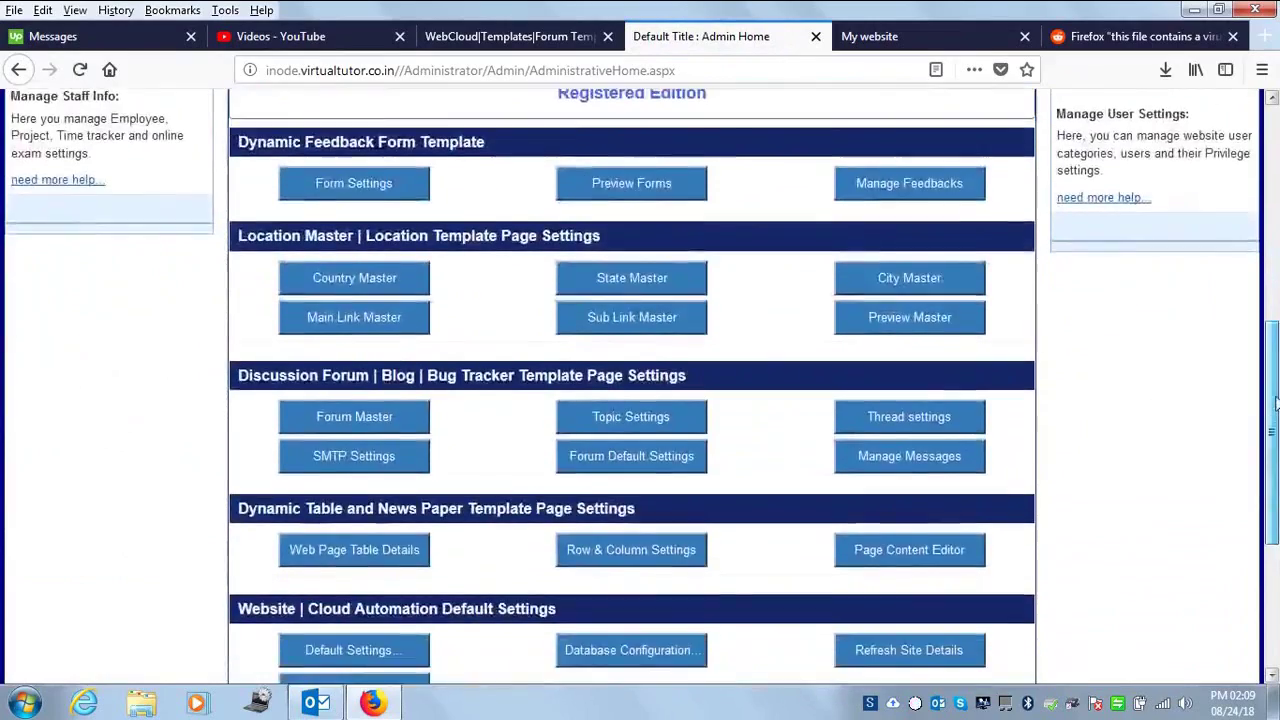
{"action": "left_click", "coordinate": [362, 545]}
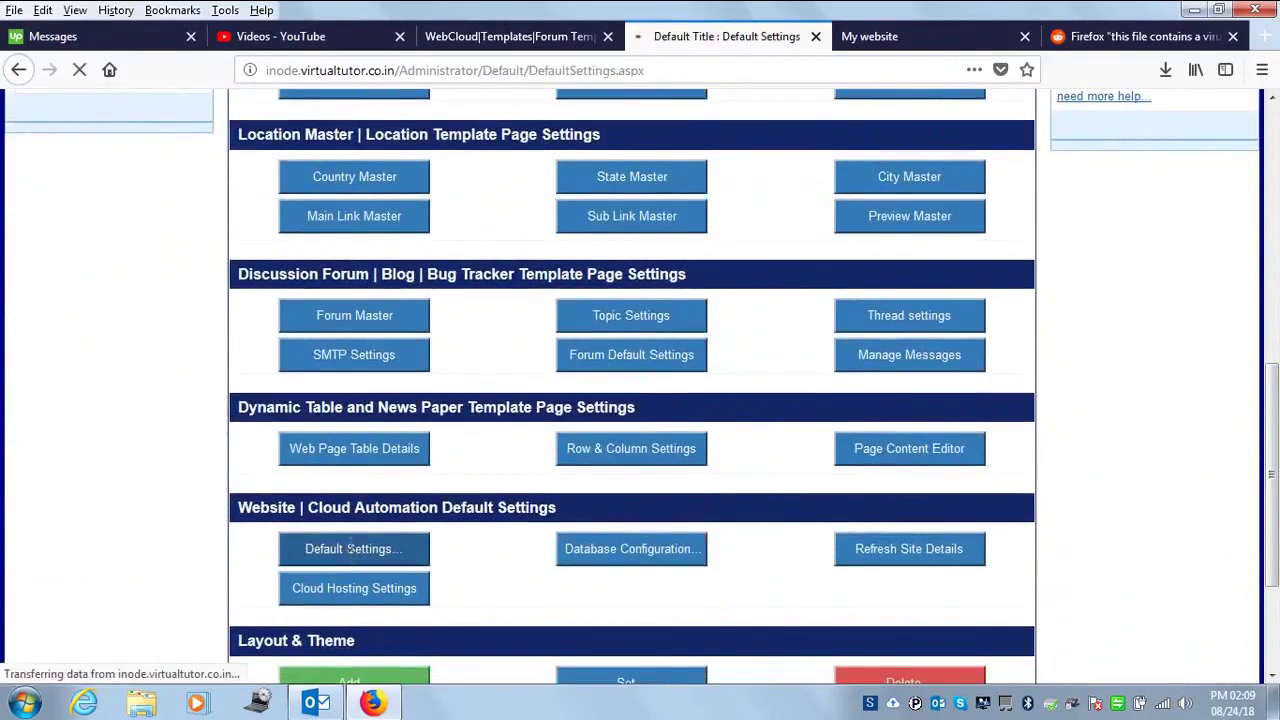
{"action": "left_click_drag", "start_coordinate": [1273, 148], "coordinate": [1273, 117]}
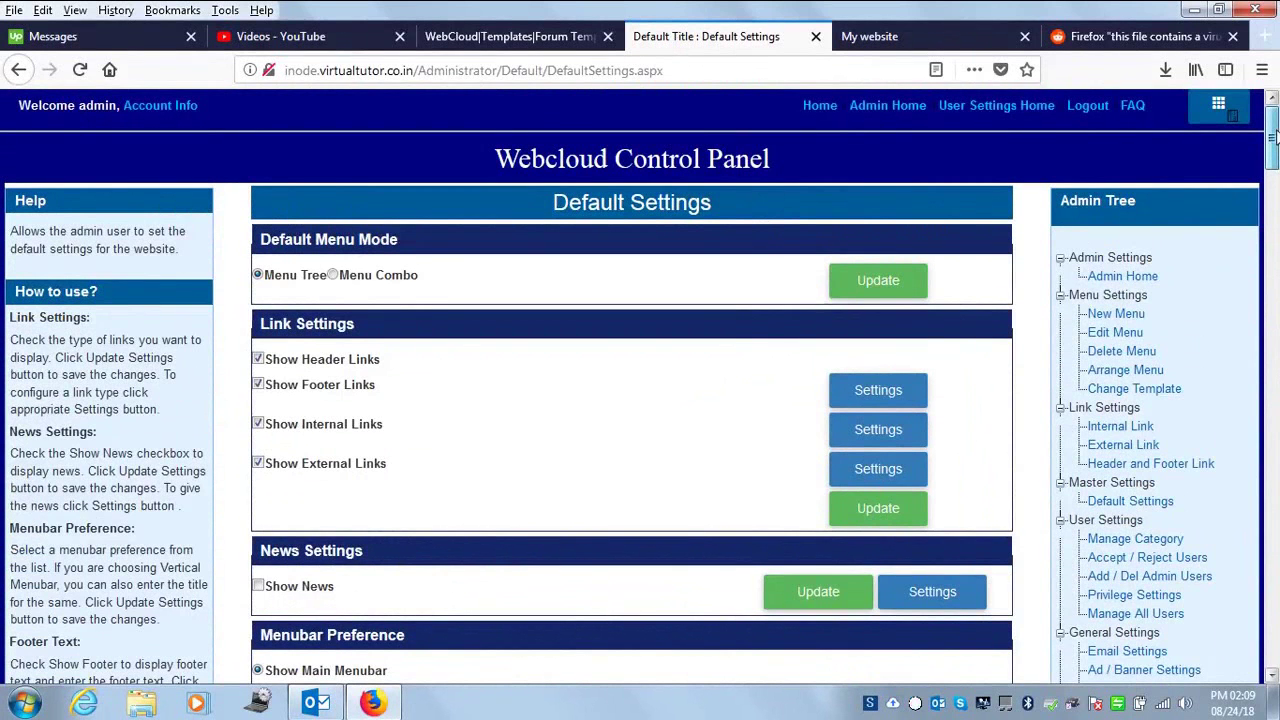
{"action": "mouse_move", "coordinate": [1273, 140]}
{"action": "left_mouse_down"}
{"action": "mouse_move", "coordinate": [1275, 560]}
{"action": "mouse_move", "coordinate": [1273, 130]}
{"action": "left_mouse_up"}
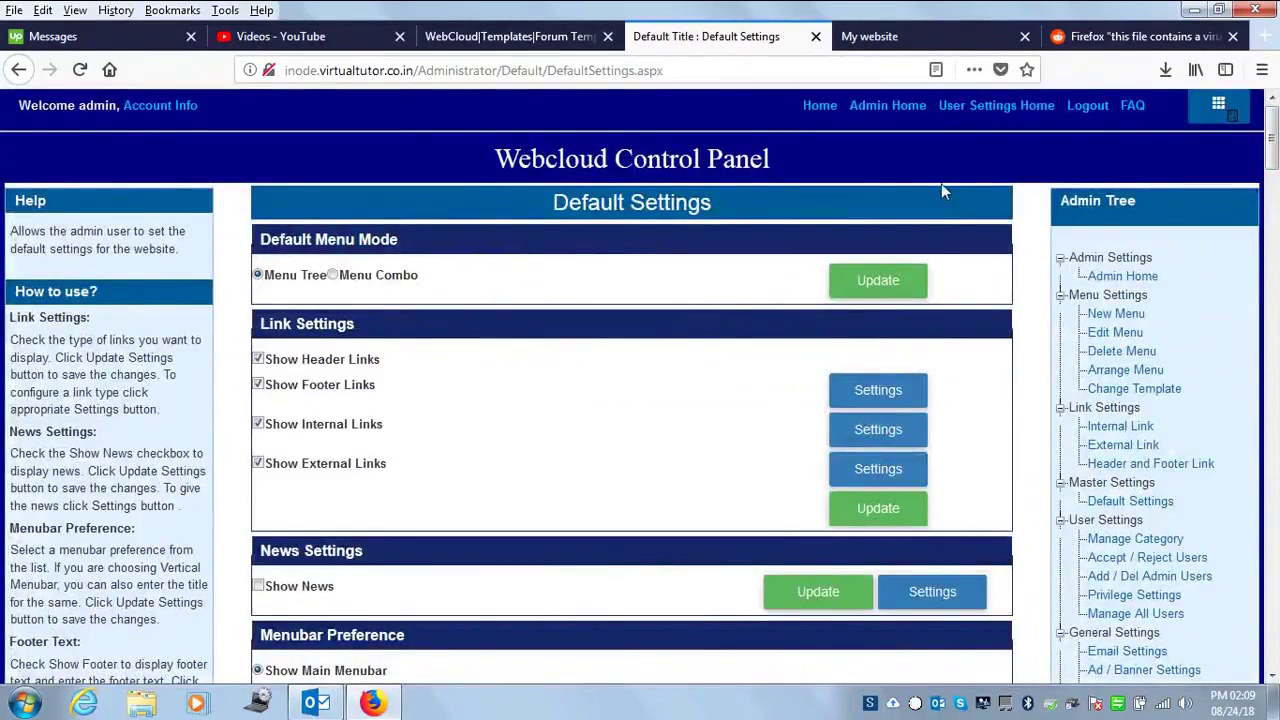
{"action": "left_click", "coordinate": [870, 106]}
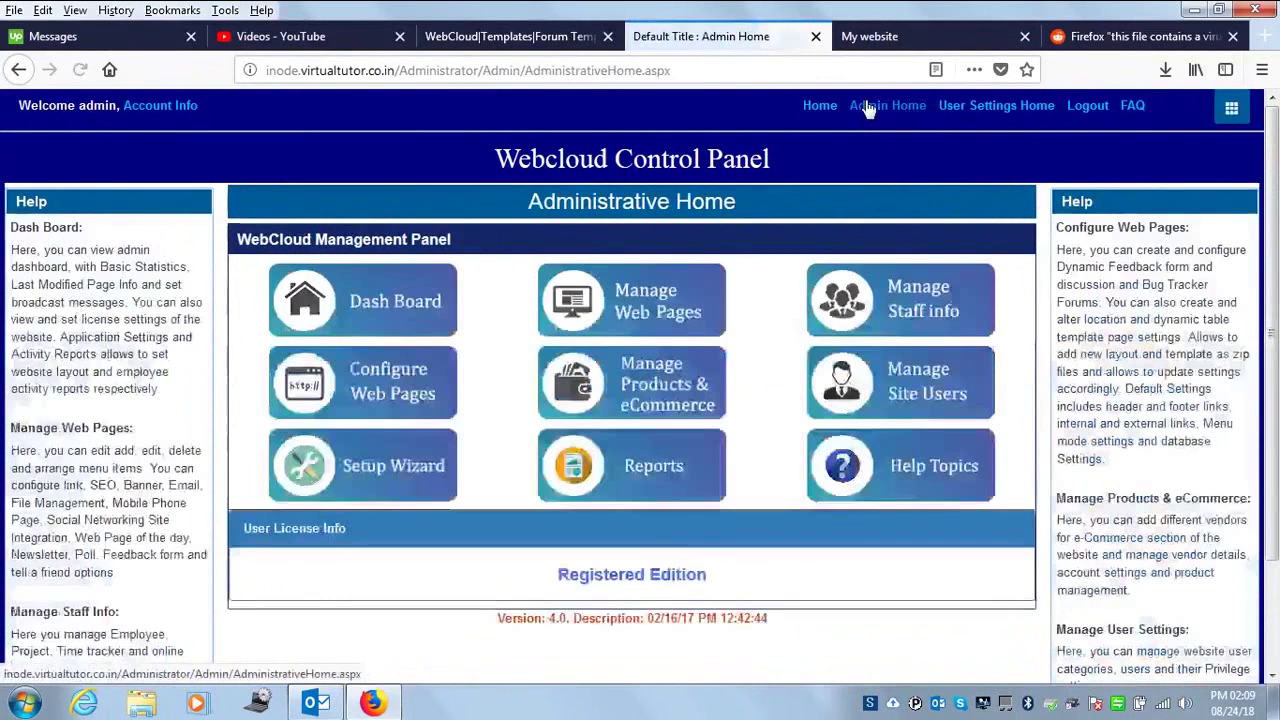